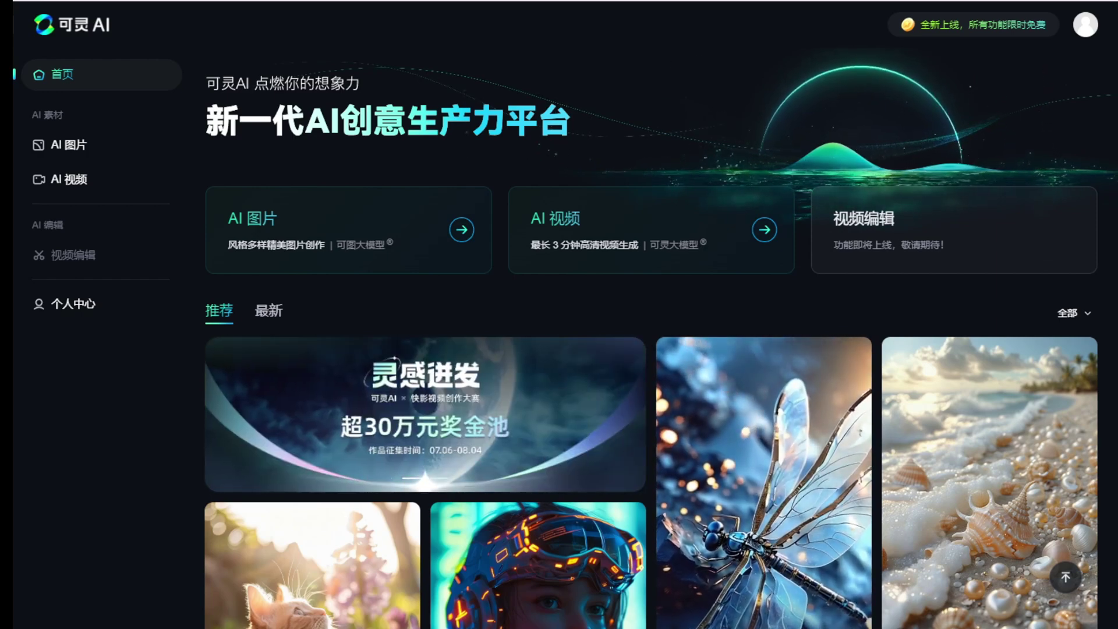
# Step: Enter the AI 视频 Creative Space and scroll through the gallery of previously generated clips
pyautogui.click(686, 195)
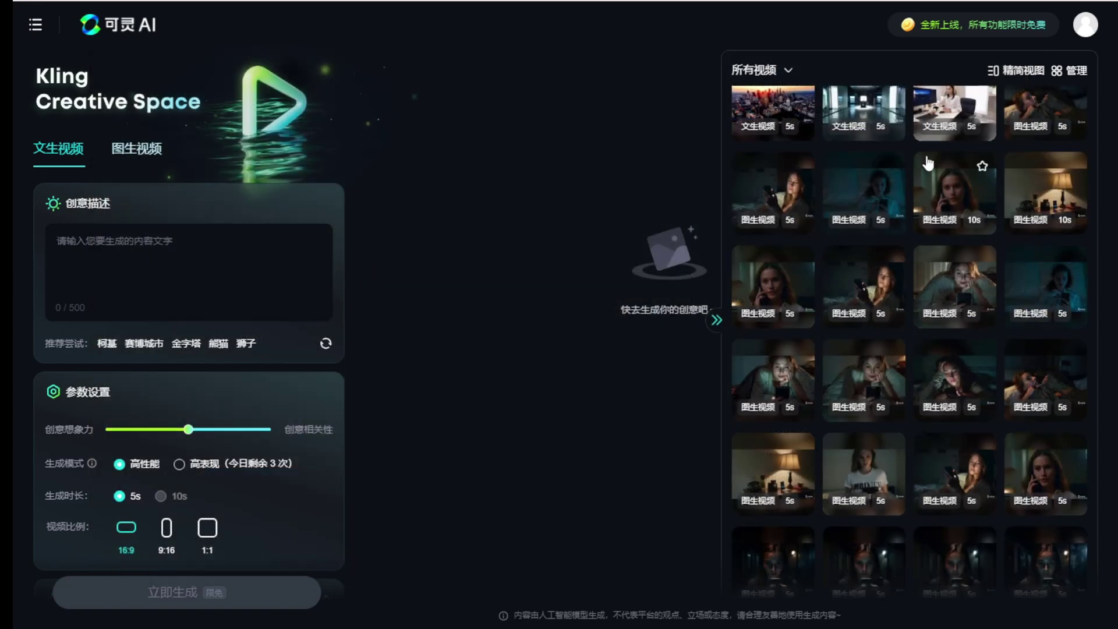
pyautogui.scroll(-5, 806, 185)
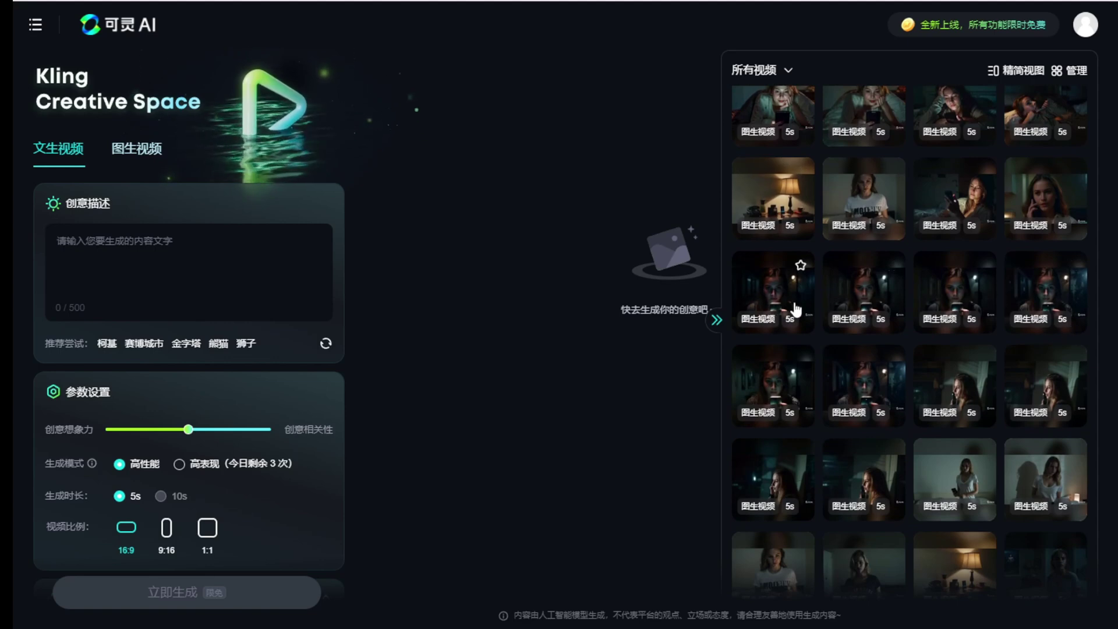
# Step: Load the girl's phone-call horror clip with its prompt, collapse the gallery, and enable 增加尾帧
pyautogui.click(859, 383)
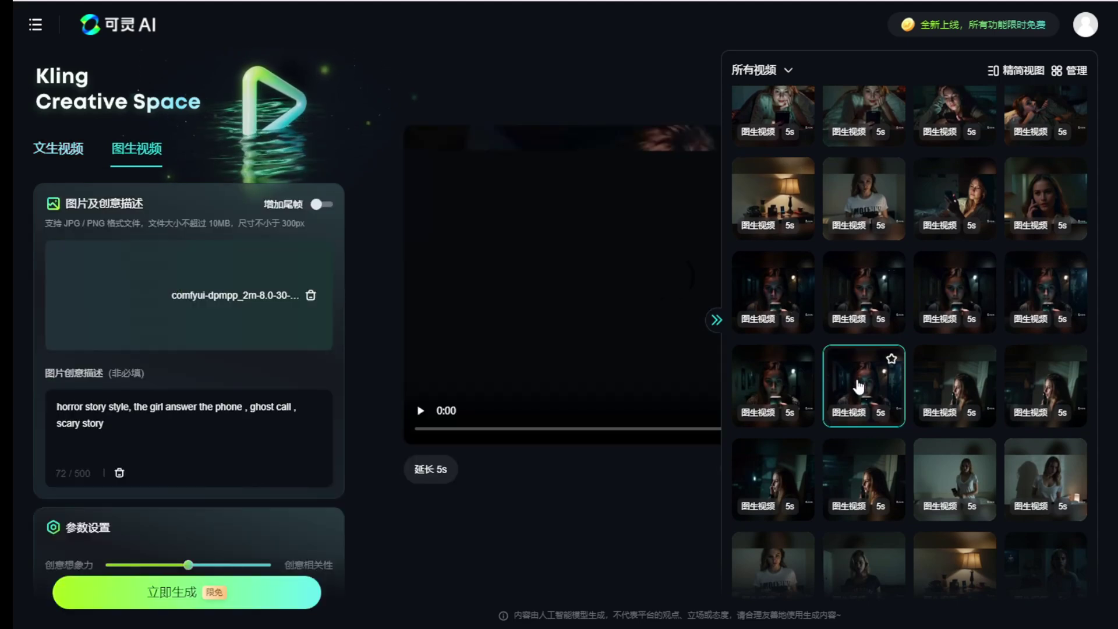
pyautogui.click(716, 321)
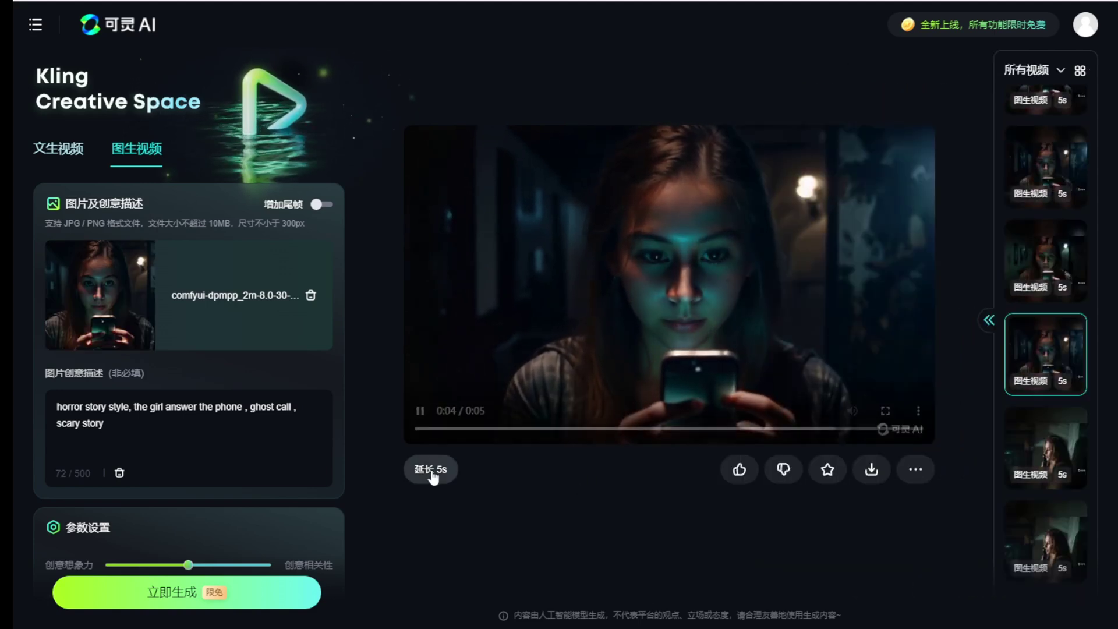
pyautogui.moveTo(110, 423); pyautogui.dragTo(62, 407)
pyautogui.click(169, 437)
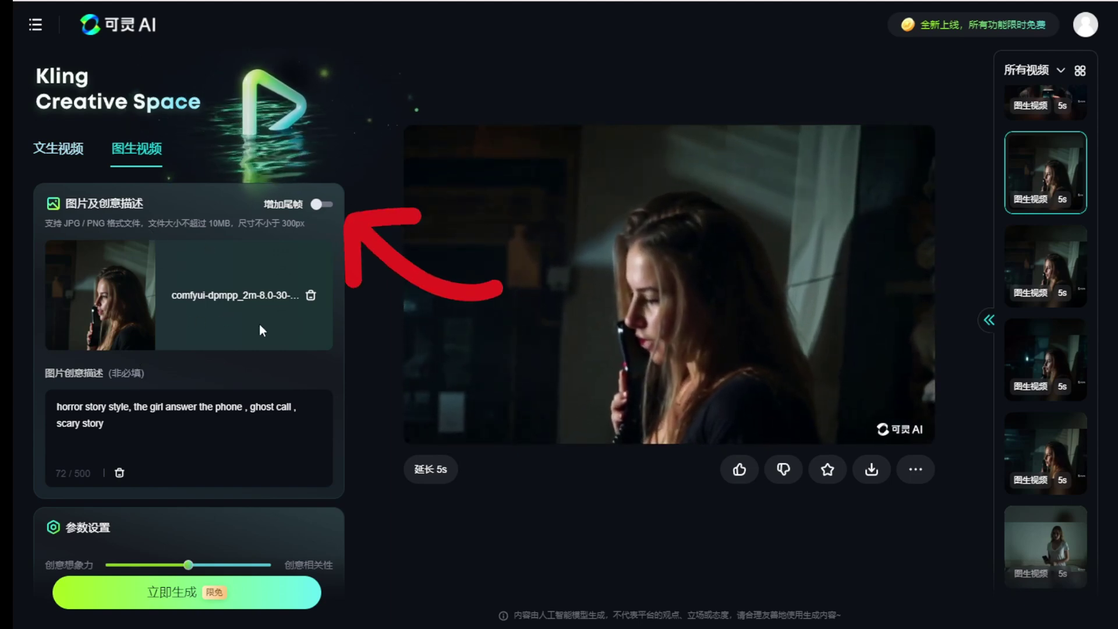
pyautogui.click(322, 206)
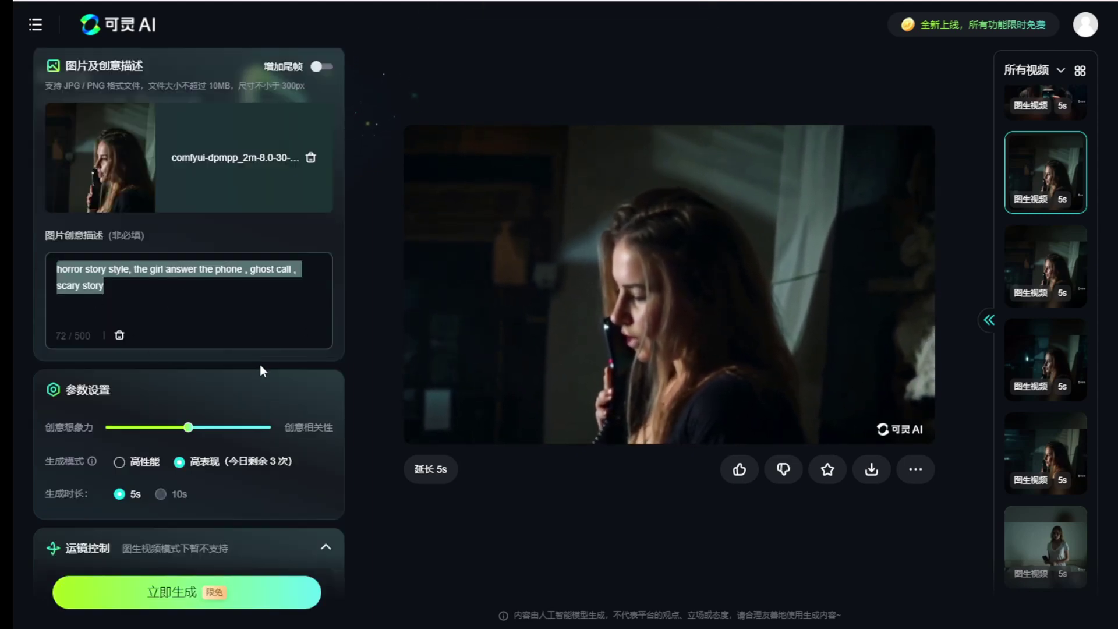
pyautogui.scroll(-1, 269, 363)
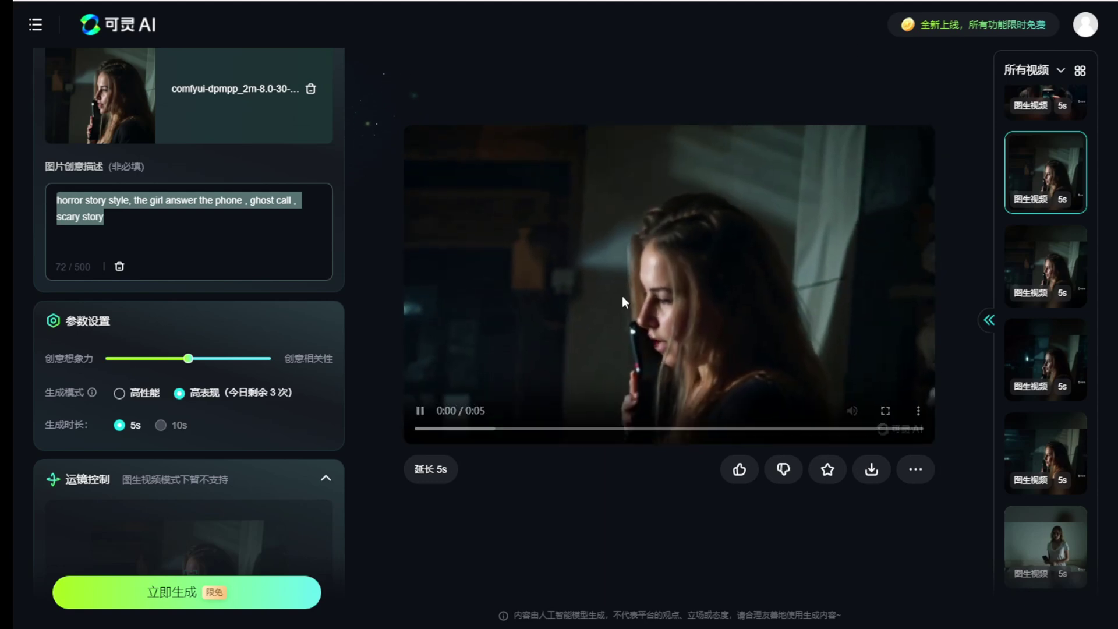
# Step: Auto-extend the phone-call clip by 5s, then cancel the custom creative extension dialog
pyautogui.click(454, 466)
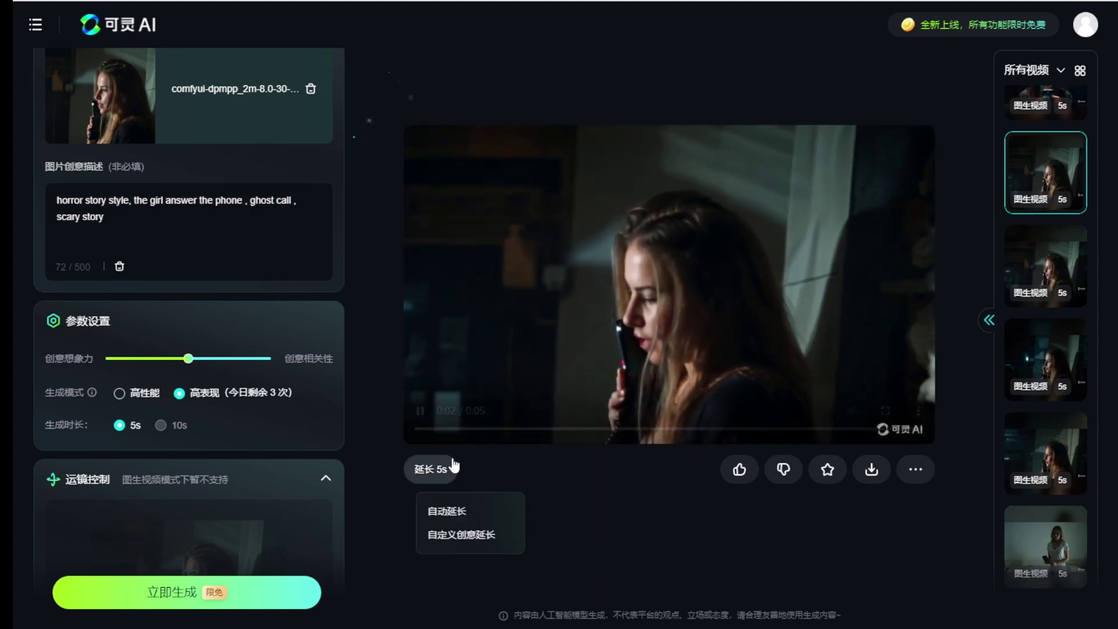
pyautogui.click(474, 510)
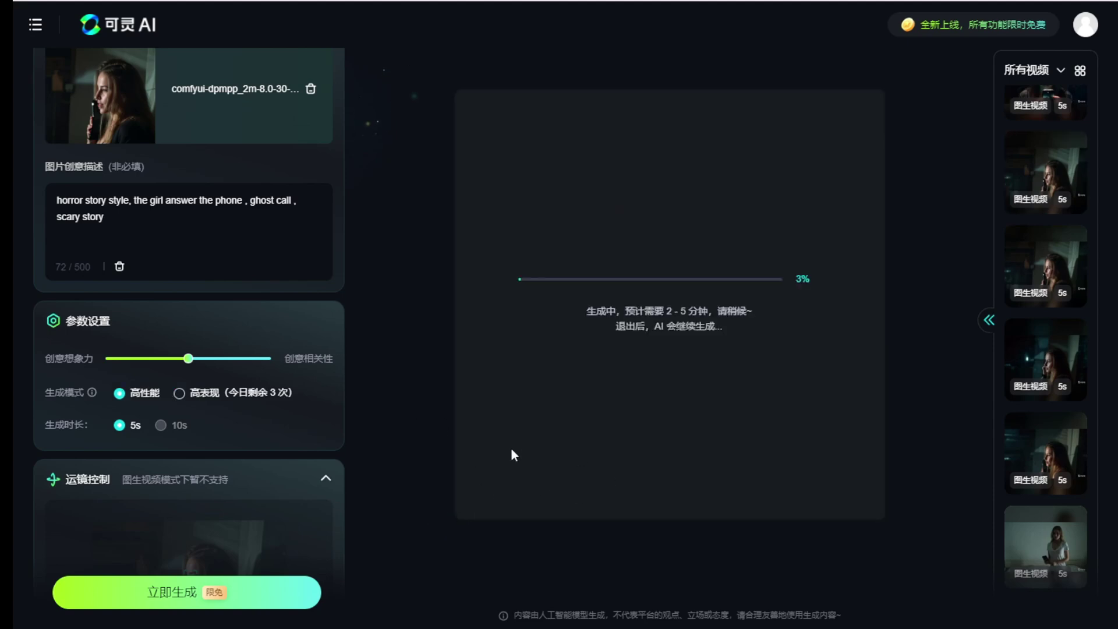
pyautogui.click(1047, 265)
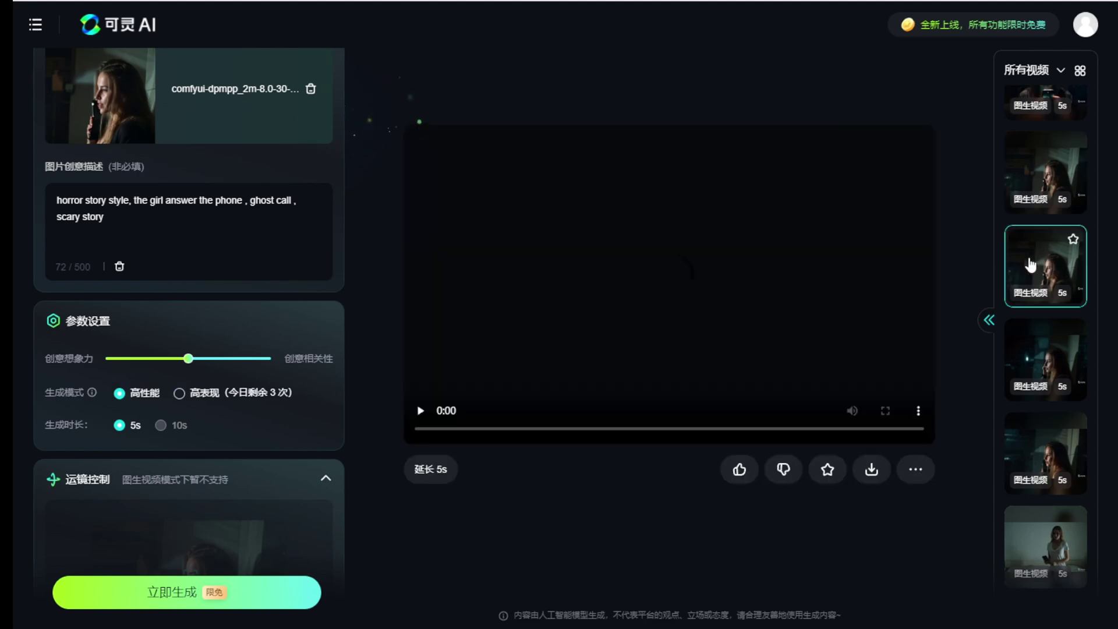
pyautogui.click(422, 471)
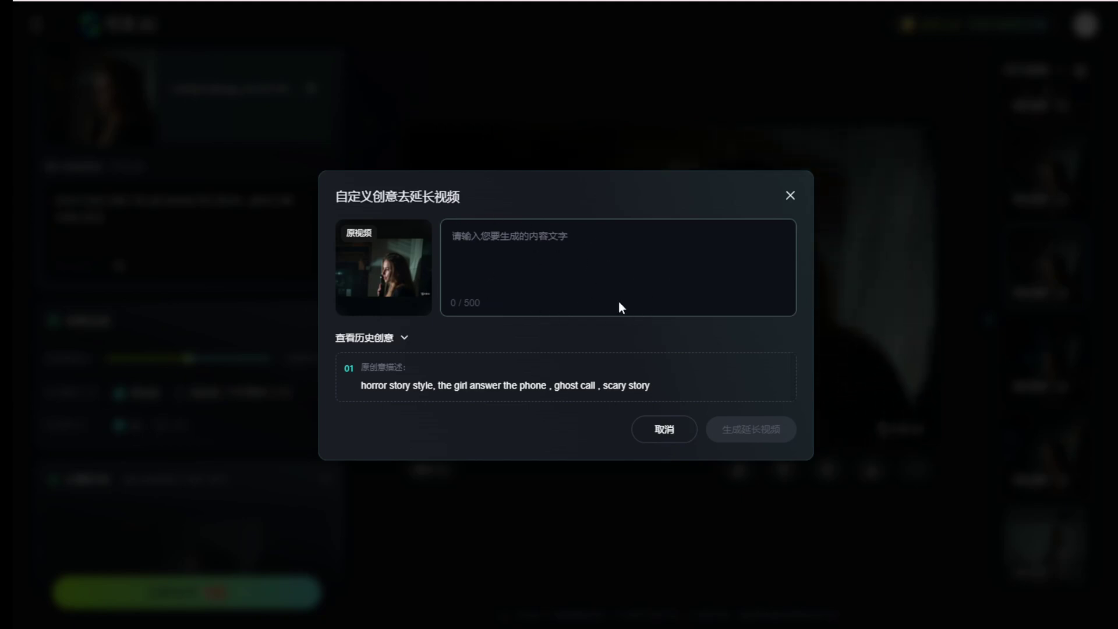
pyautogui.click(926, 356)
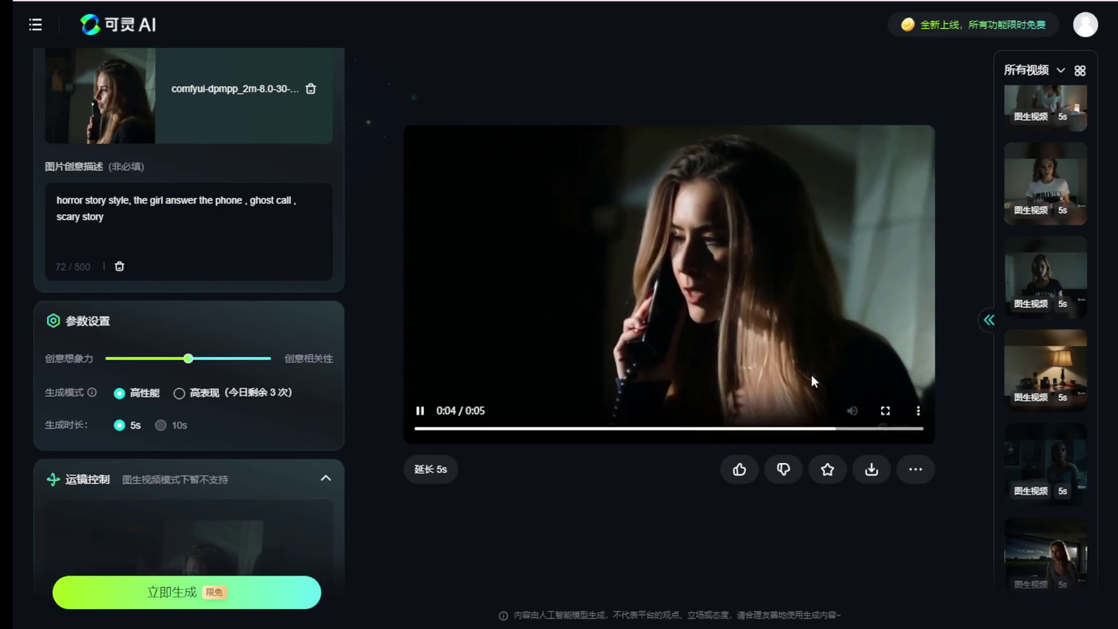
# Step: Load the girl-at-a-desk clip with its start and end frame images from the video list
pyautogui.scroll(-5, 1058, 419)
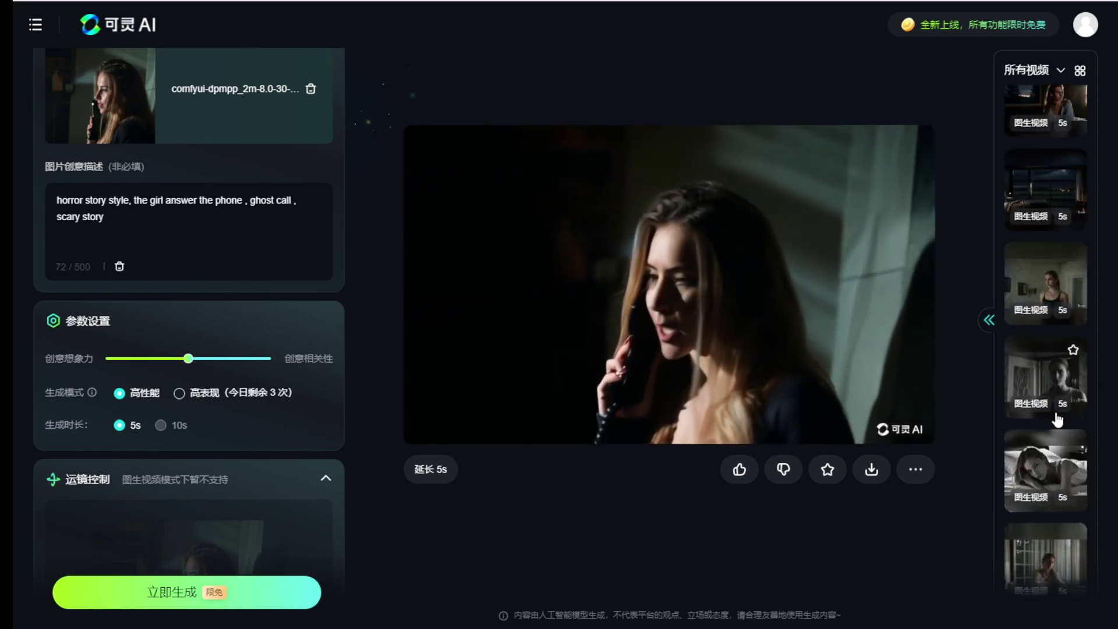
pyautogui.scroll(-5, 1058, 419)
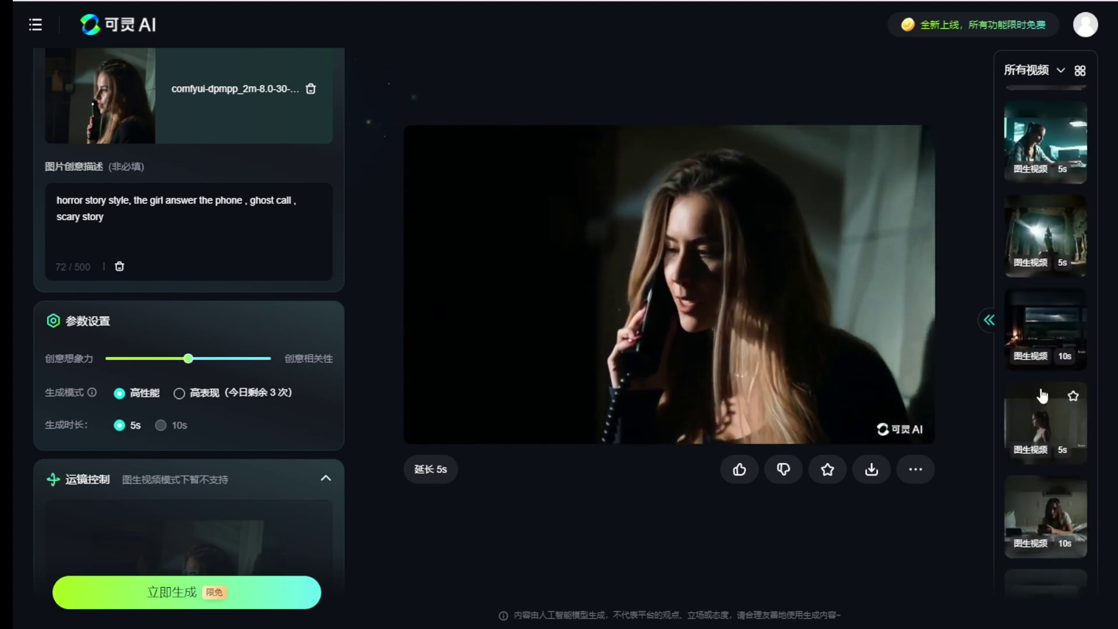
pyautogui.click(1042, 395)
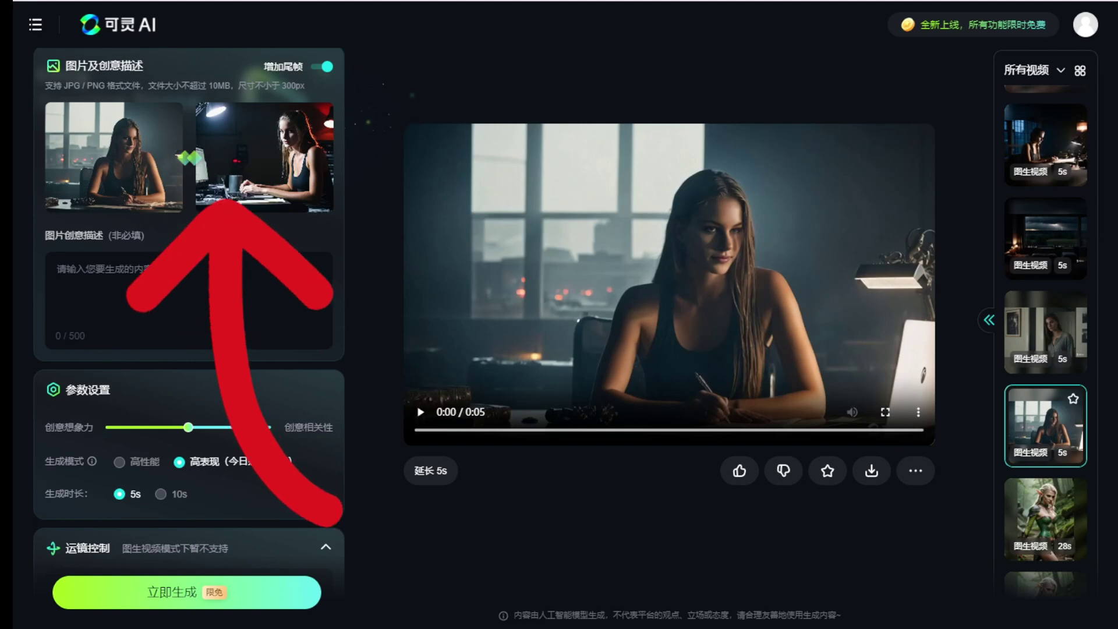
pyautogui.scroll(-1, 1045, 338)
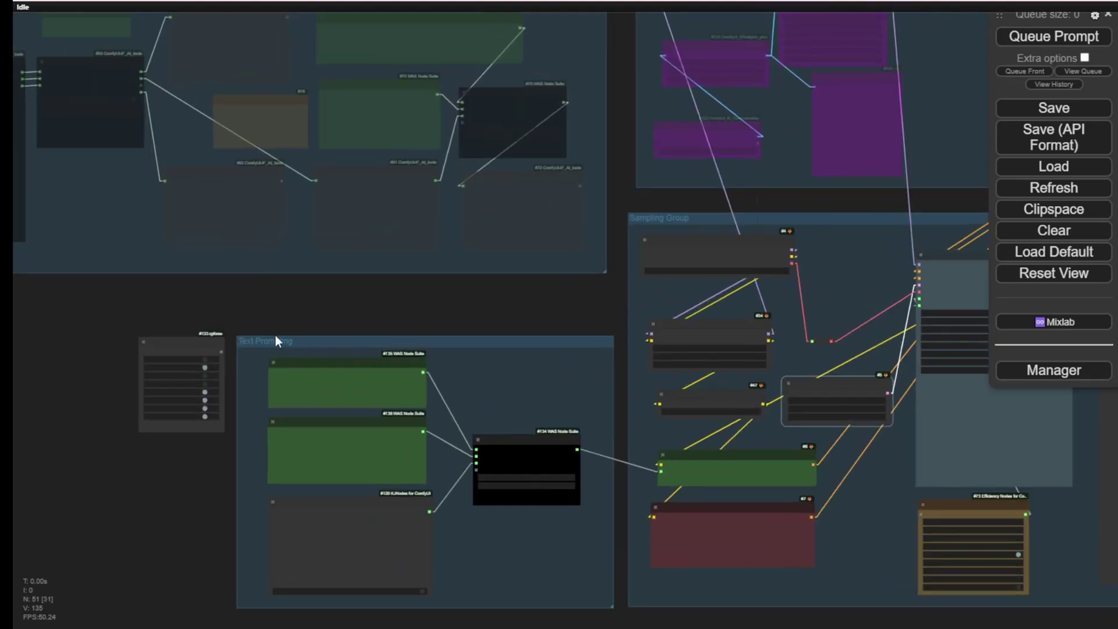
pyautogui.moveTo(275, 334); pyautogui.dragTo(553, 219)
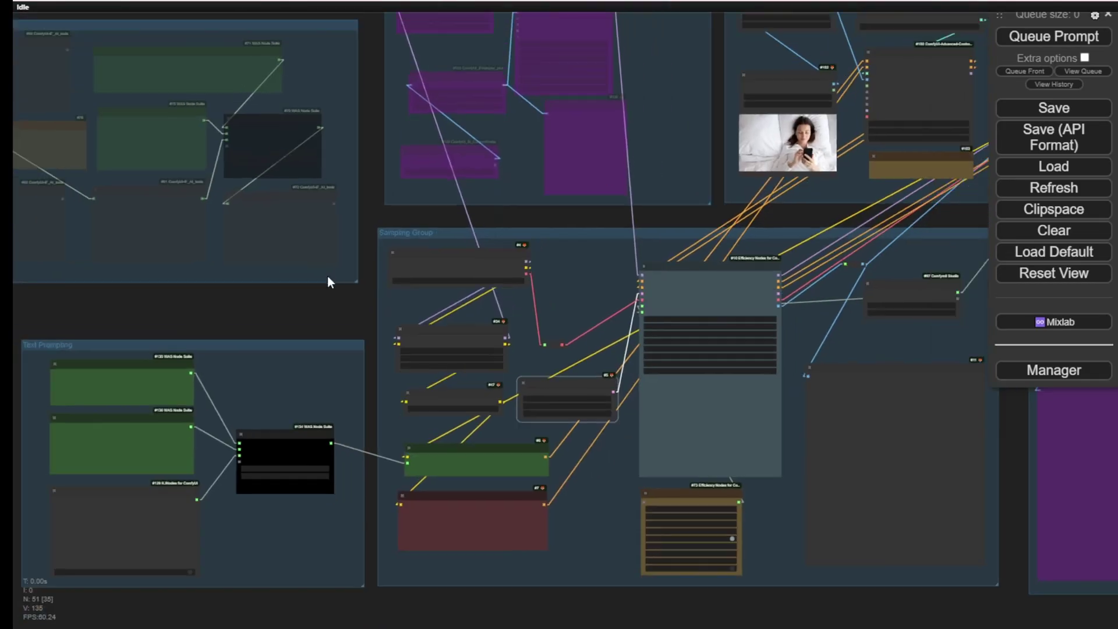
pyautogui.scroll(-2, 327, 282)
pyautogui.scroll(-1, 535, 445)
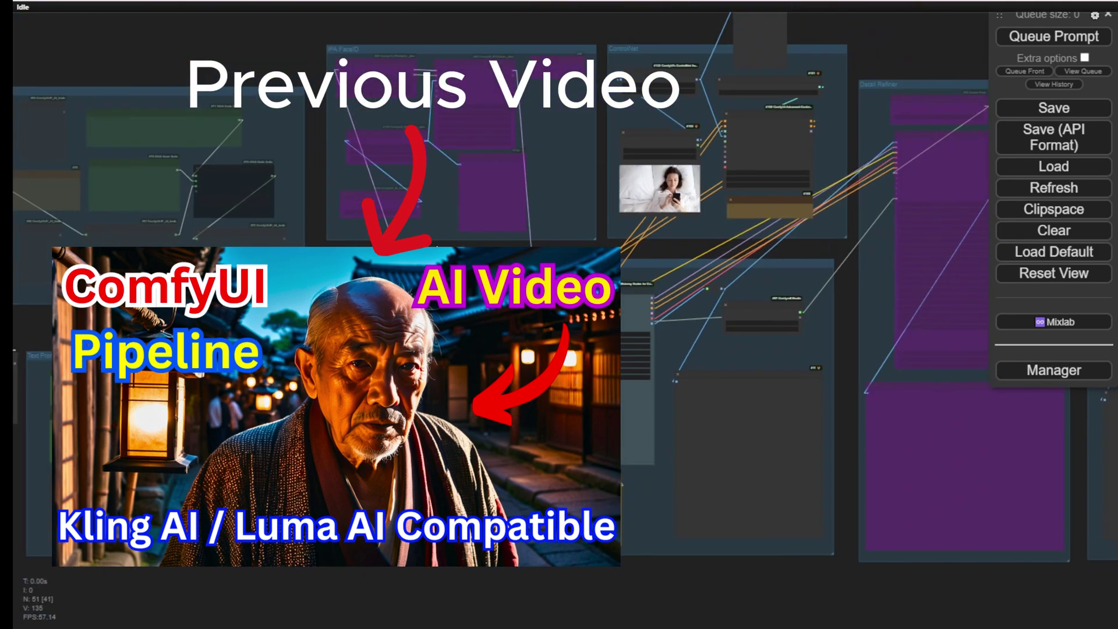
pyautogui.scroll(-2, 509, 403)
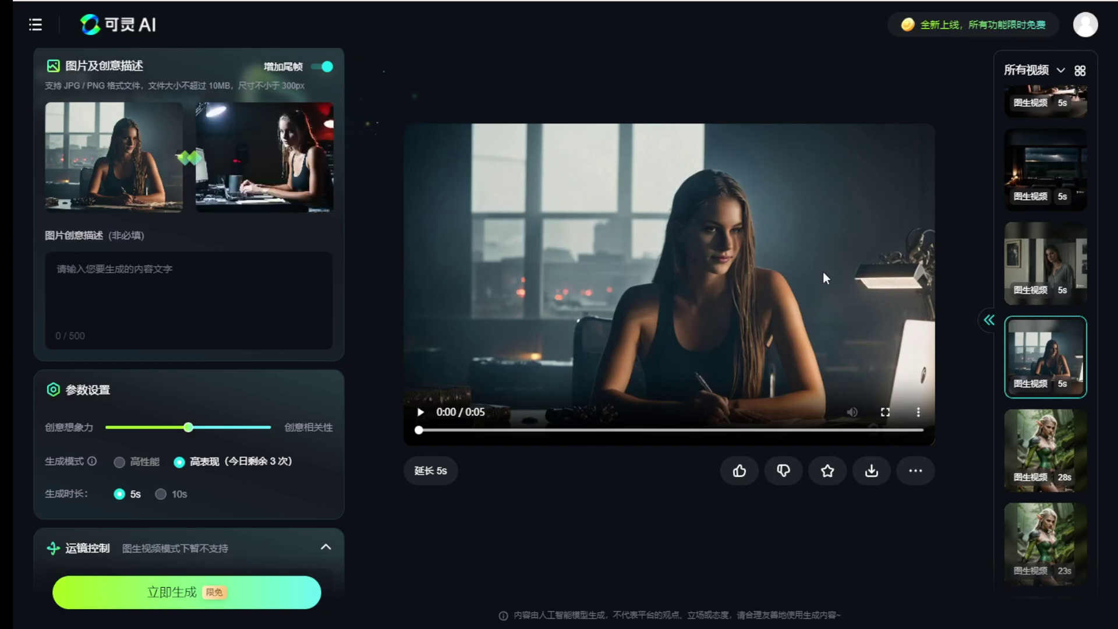
# Step: Play the desk clip and scrub its progress bar from beginning to end
pyautogui.click(682, 410)
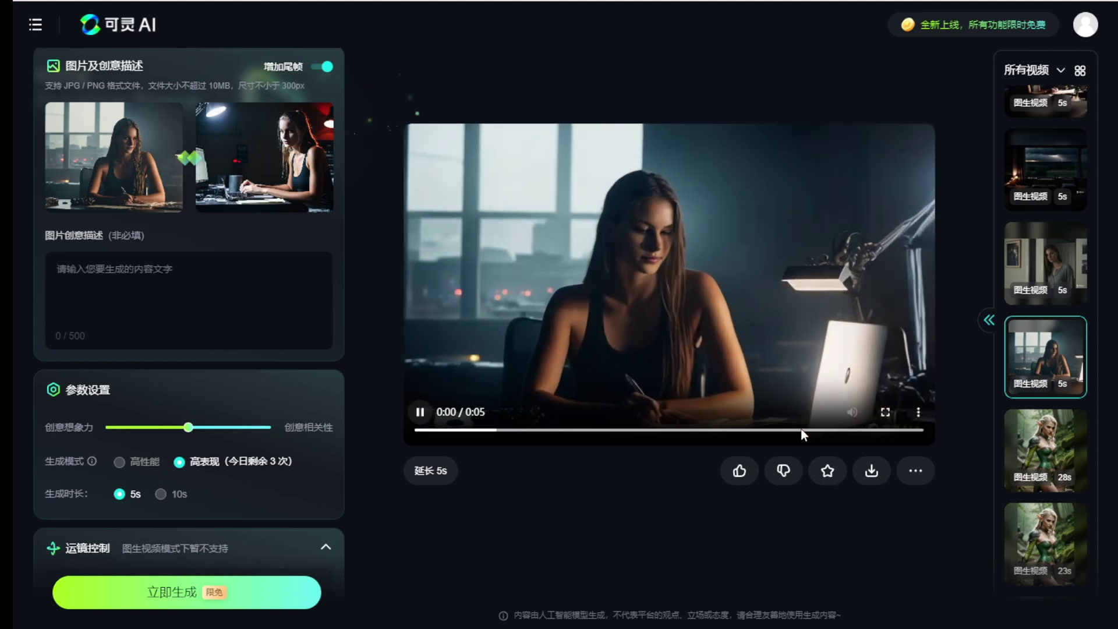
pyautogui.click(497, 430)
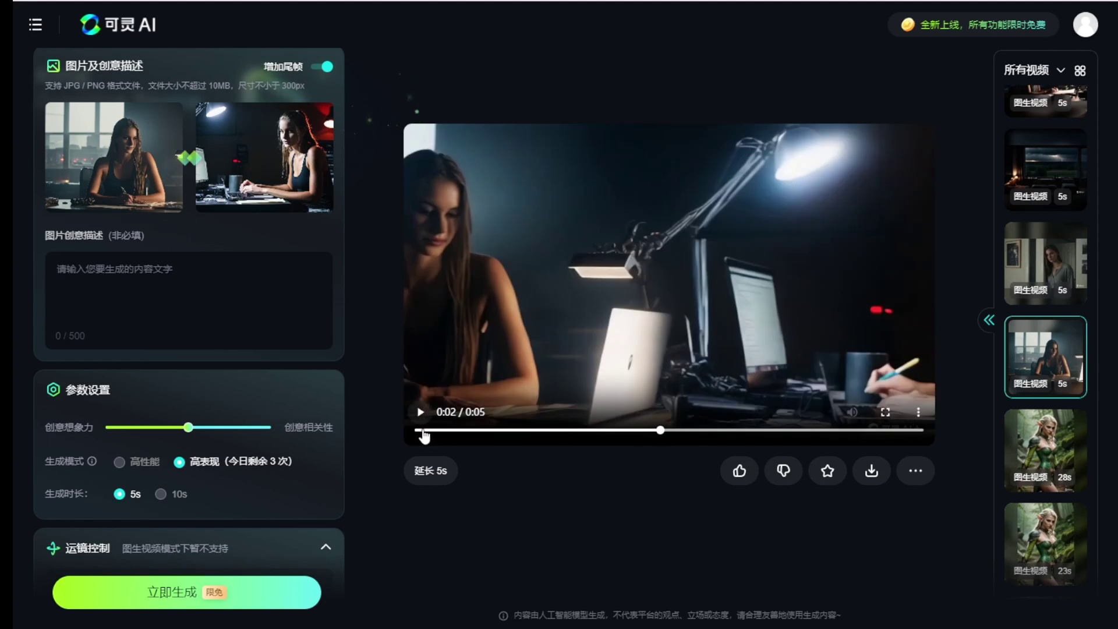
pyautogui.click(677, 430)
pyautogui.click(846, 431)
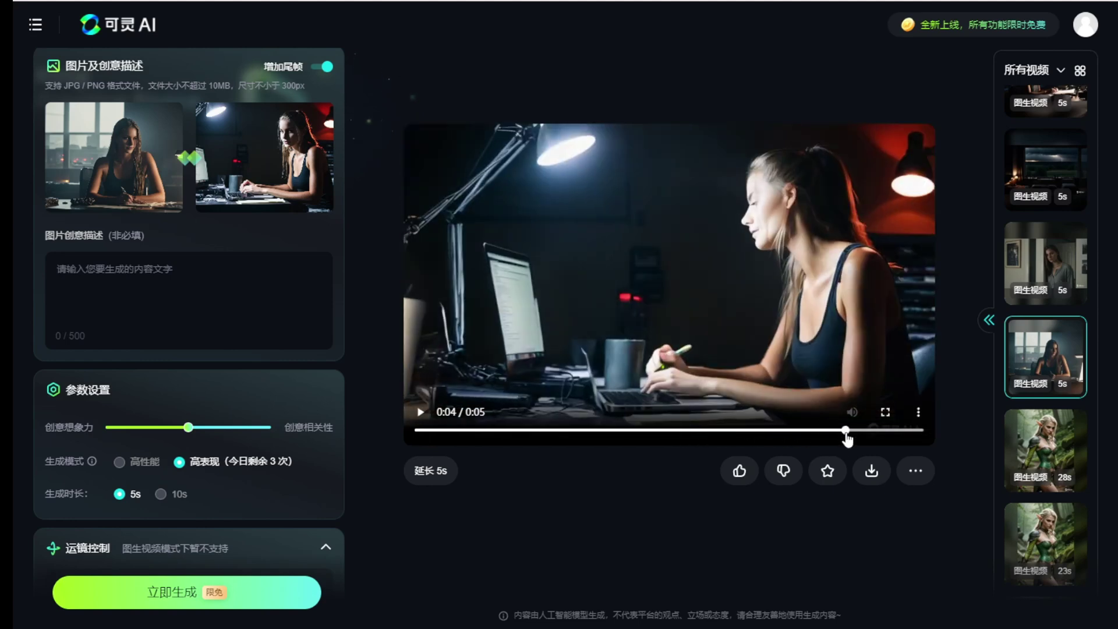
pyautogui.moveTo(875, 432); pyautogui.dragTo(901, 432)
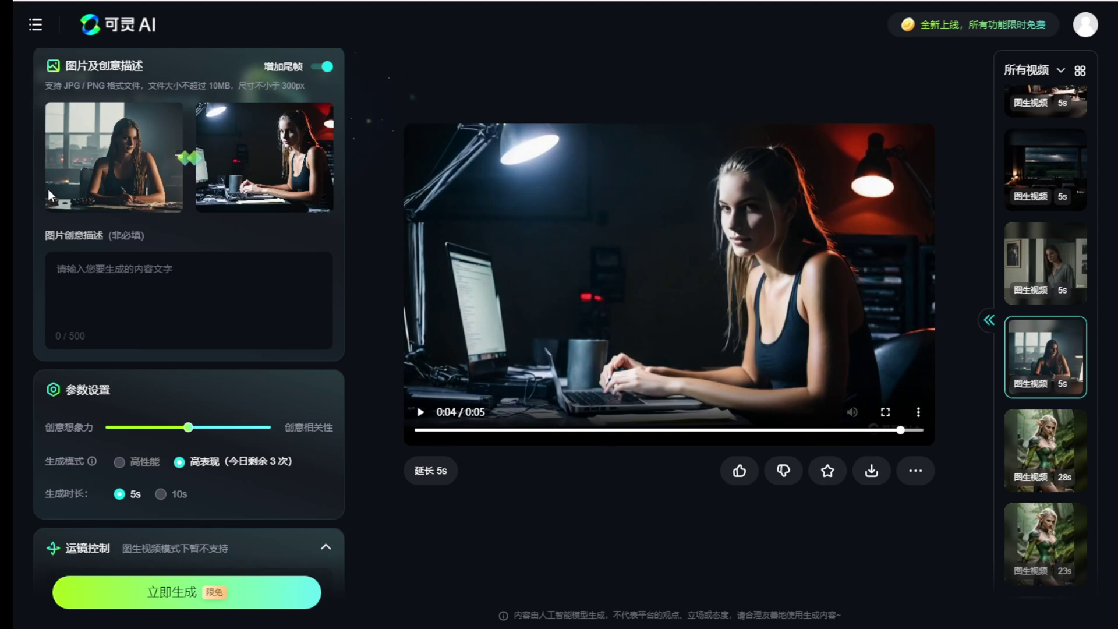
pyautogui.scroll(2, 116, 291)
pyautogui.moveTo(158, 215)
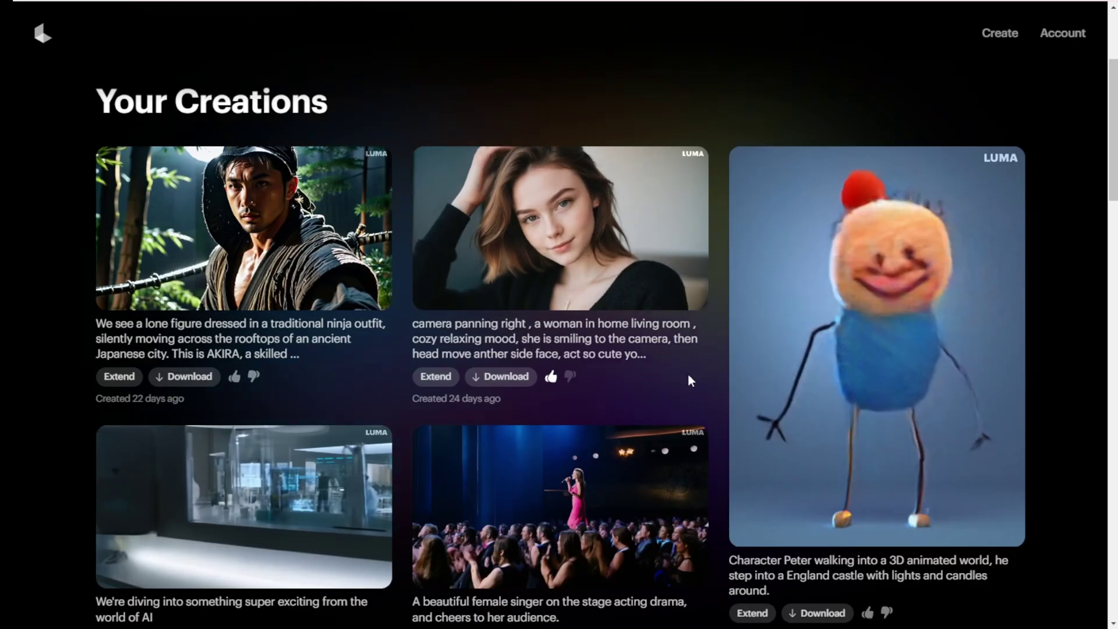
# Step: Scroll through Luma's Your Creations videos and place the cursor in the prompt box
pyautogui.scroll(-7, 558, 314)
pyautogui.scroll(-3, 559, 315)
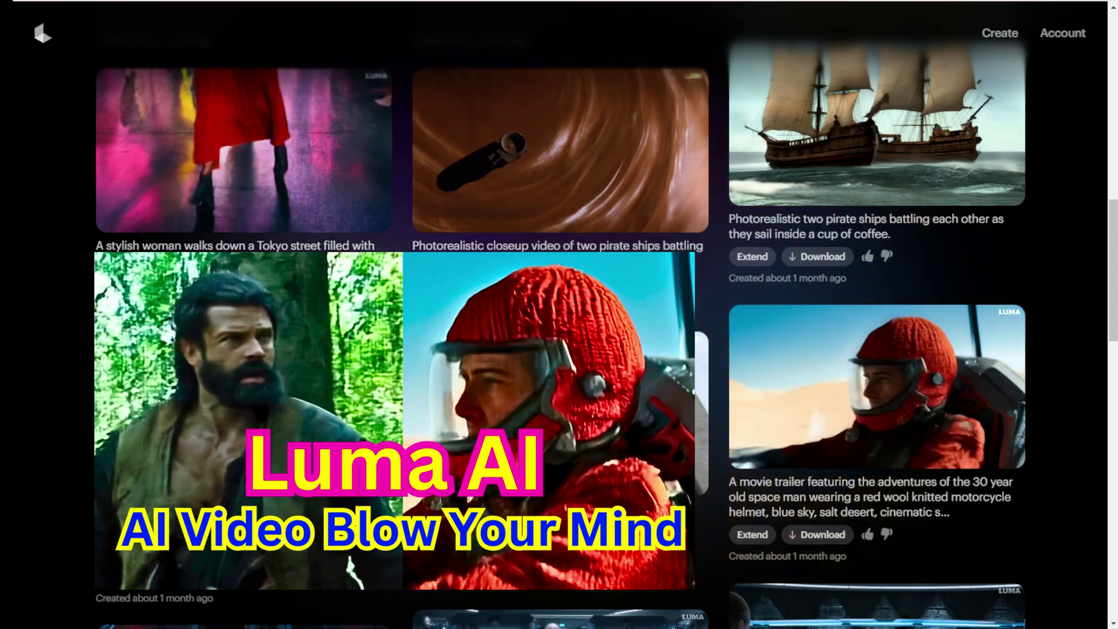
pyautogui.scroll(10, 691, 455)
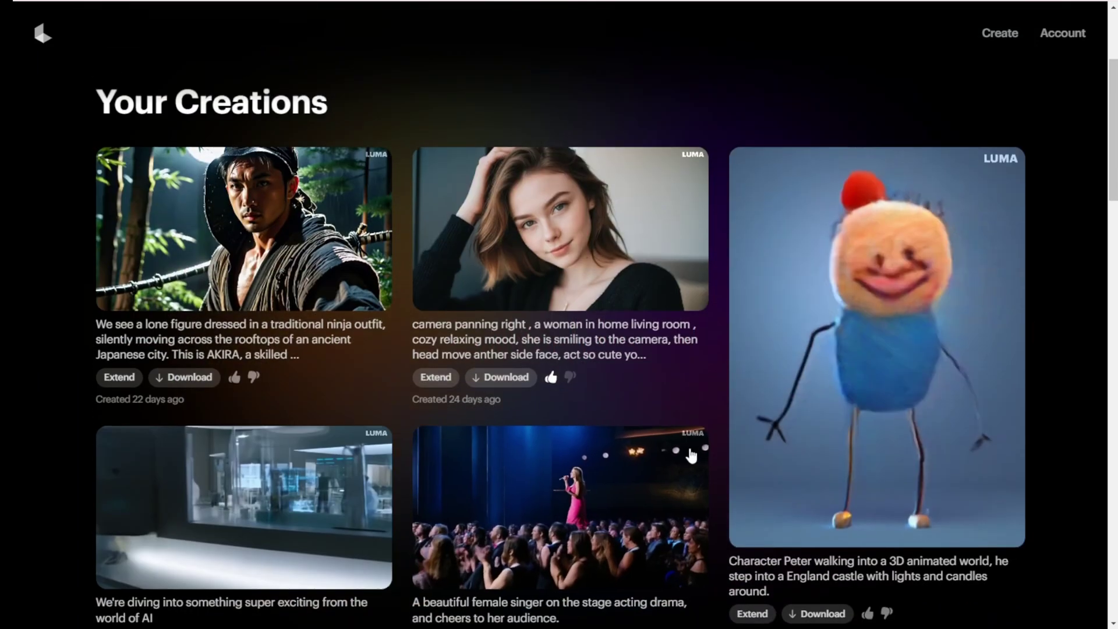
pyautogui.scroll(3, 691, 455)
pyautogui.click(453, 163)
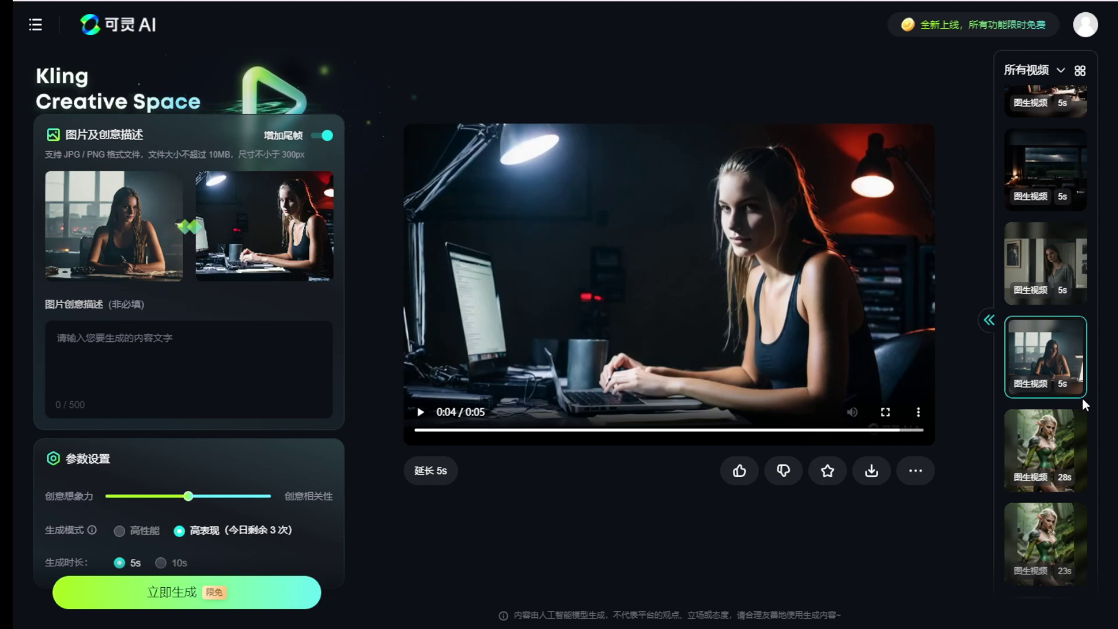
pyautogui.scroll(3, 1046, 386)
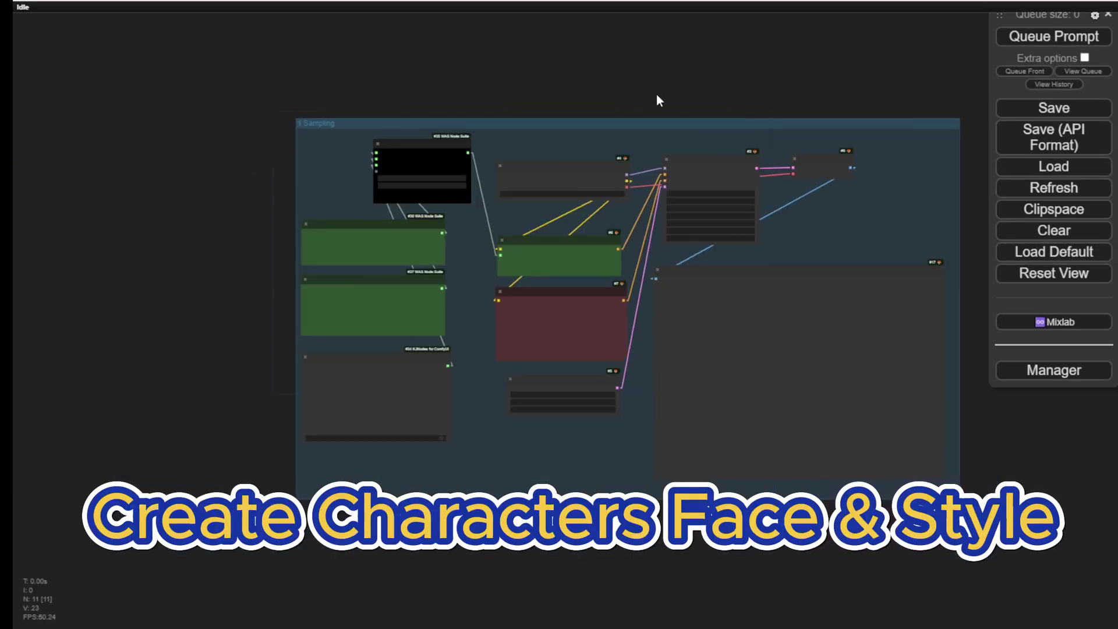
# Step: Zoom and pan to the sampler, decode and preview nodes of the 1 Sampling group
pyautogui.scroll(10, 295, 118)
pyautogui.scroll(-3, 515, 57)
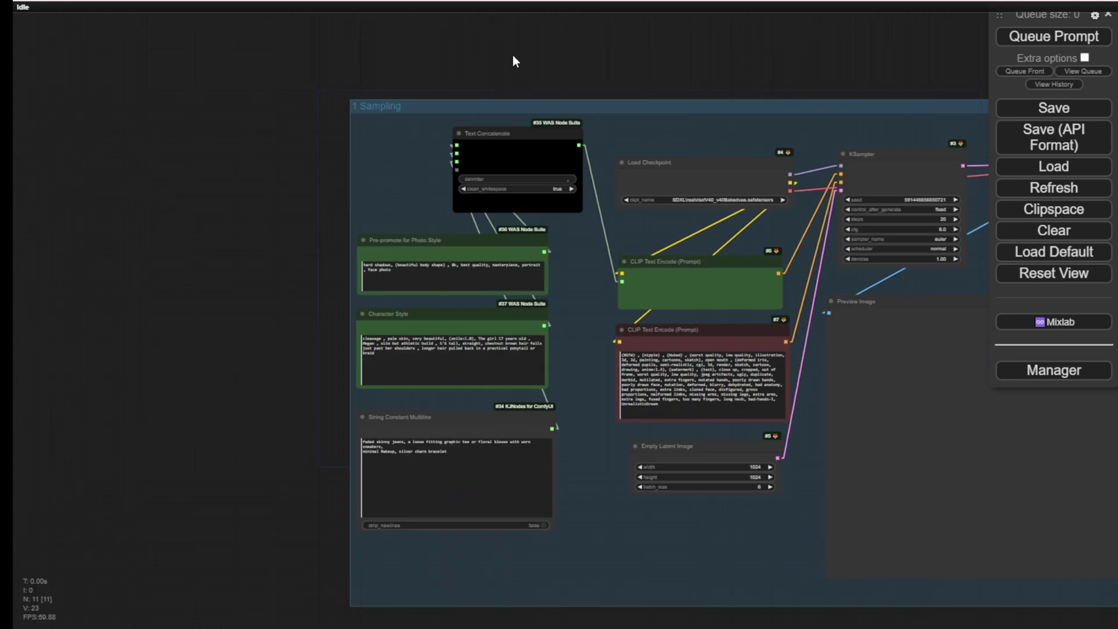
pyautogui.moveTo(514, 58); pyautogui.dragTo(256, 34)
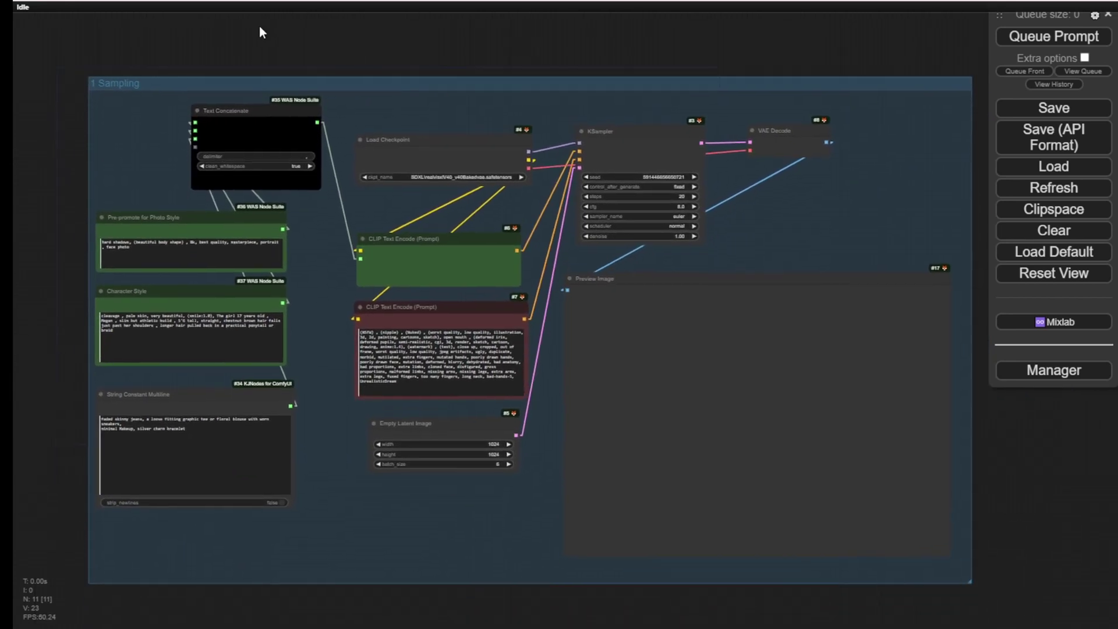
pyautogui.scroll(-3, 409, 239)
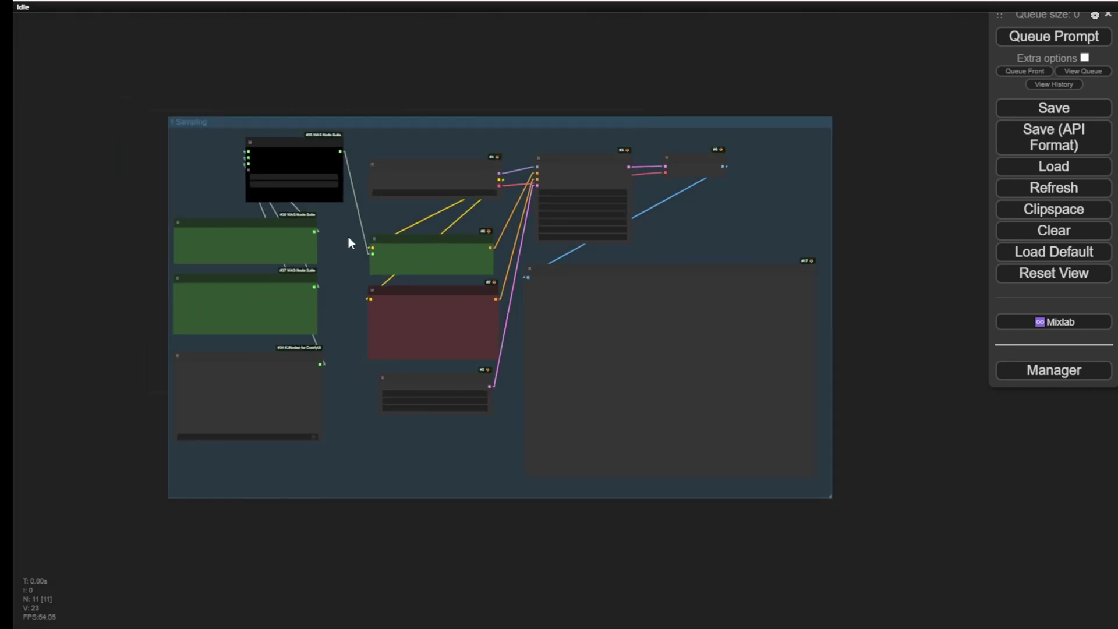
pyautogui.scroll(5, 346, 238)
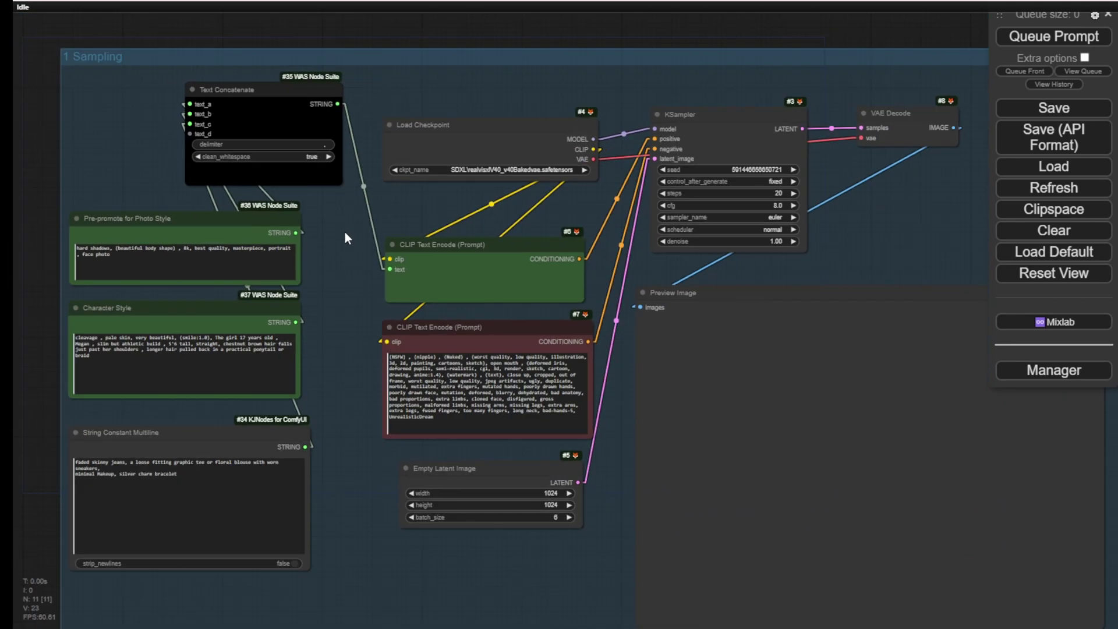
pyautogui.scroll(-3, 345, 232)
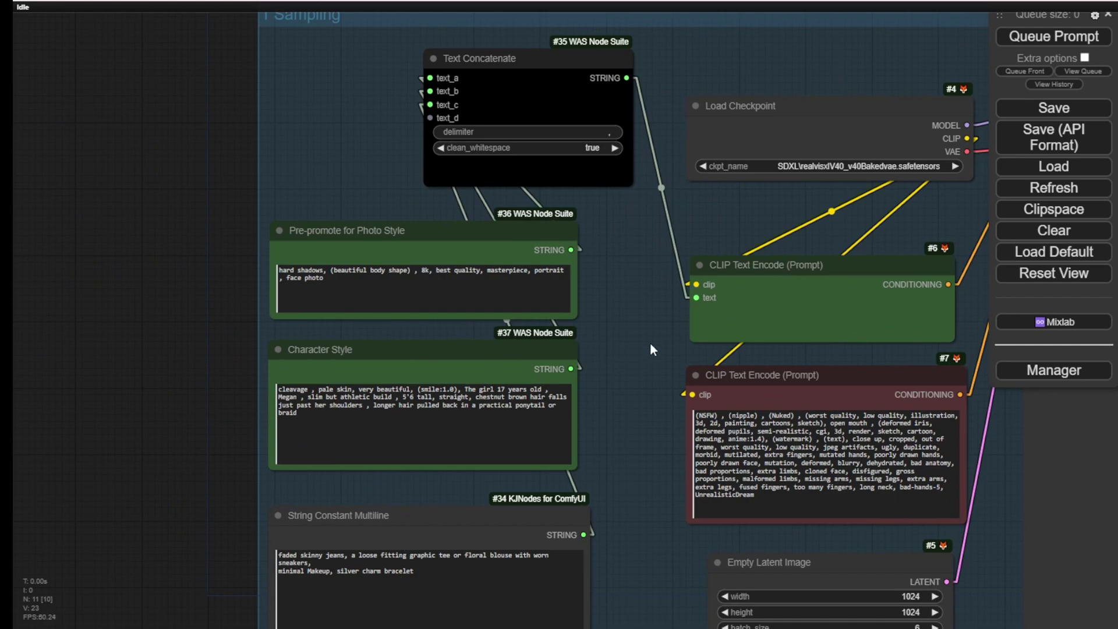
# Step: Zoom in on the Character Style and String Constant Multiline outfit prompt texts
pyautogui.scroll(7, 245, 293)
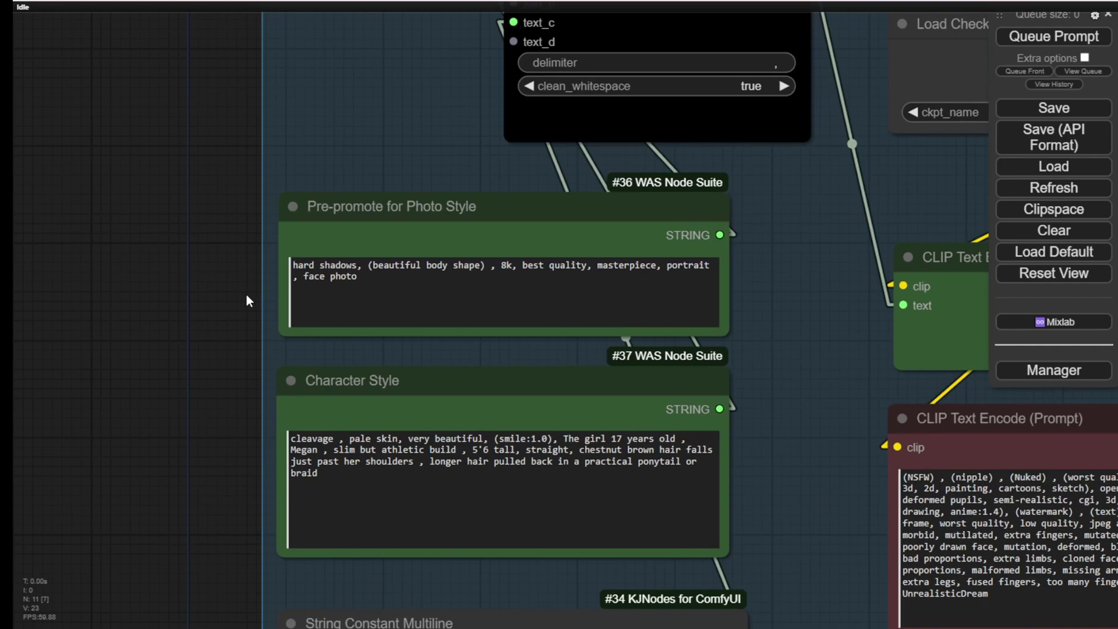
pyautogui.moveTo(221, 353); pyautogui.dragTo(135, 96)
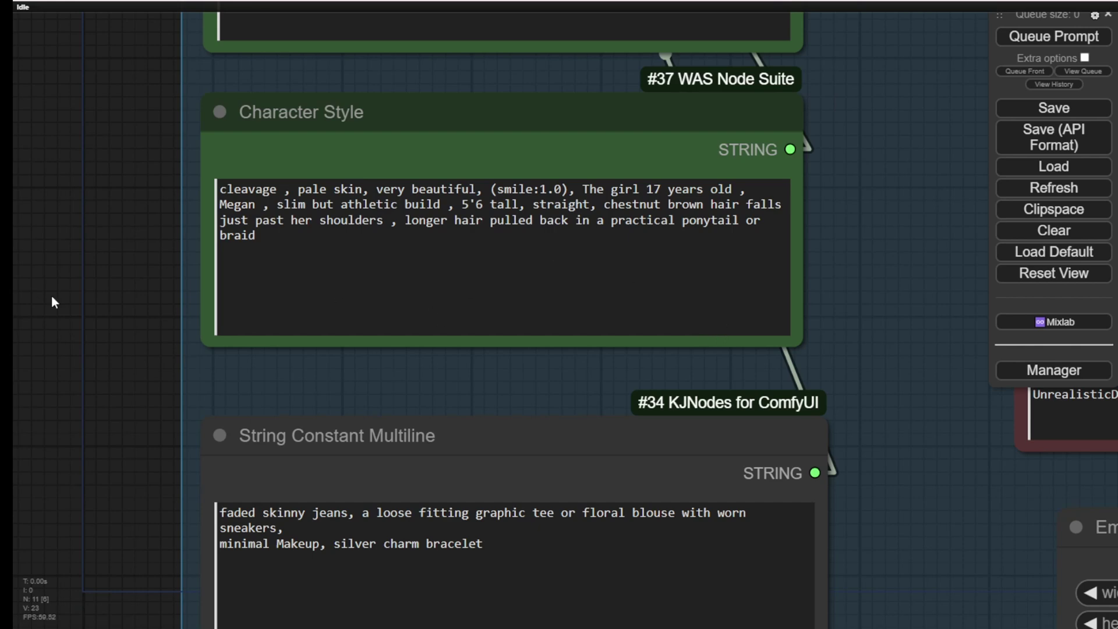
pyautogui.scroll(-4, 64, 300)
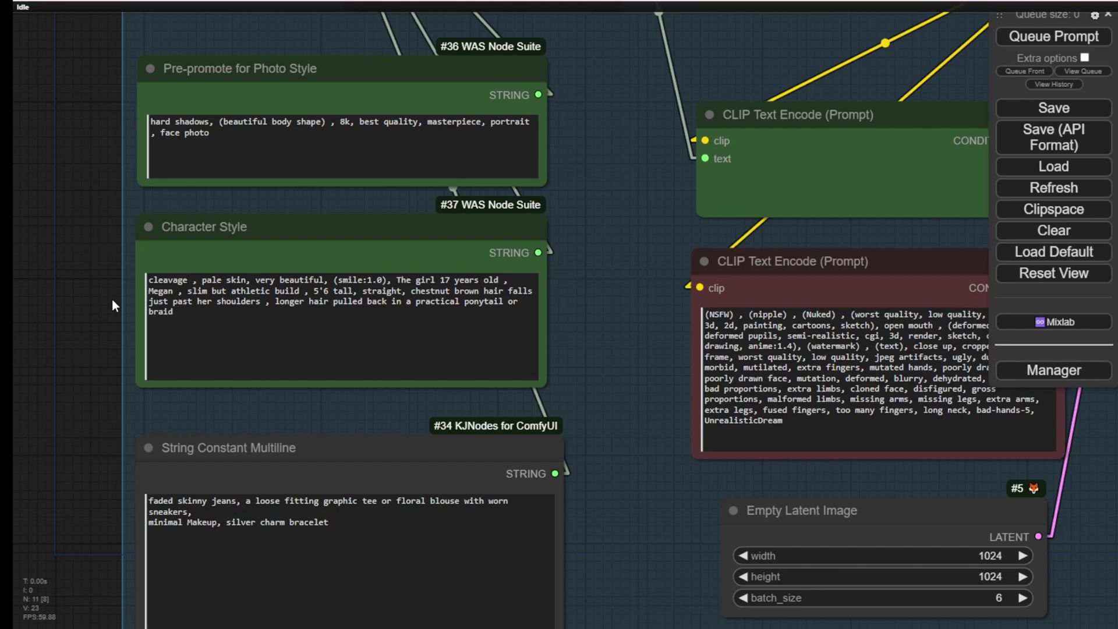
pyautogui.scroll(2, 457, 287)
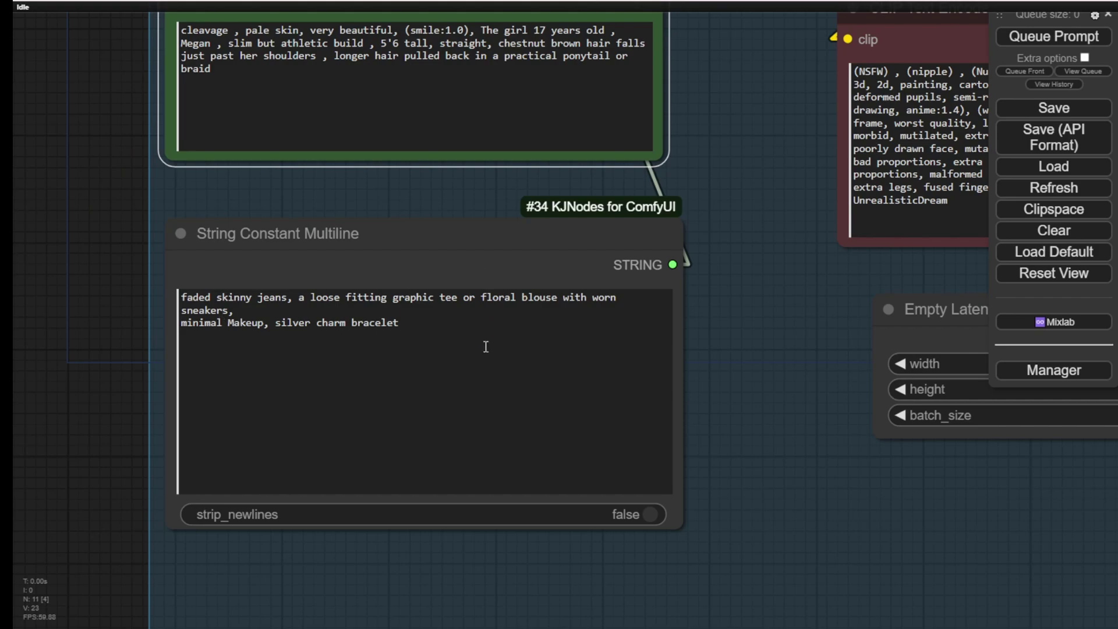
pyautogui.scroll(-2, 204, 364)
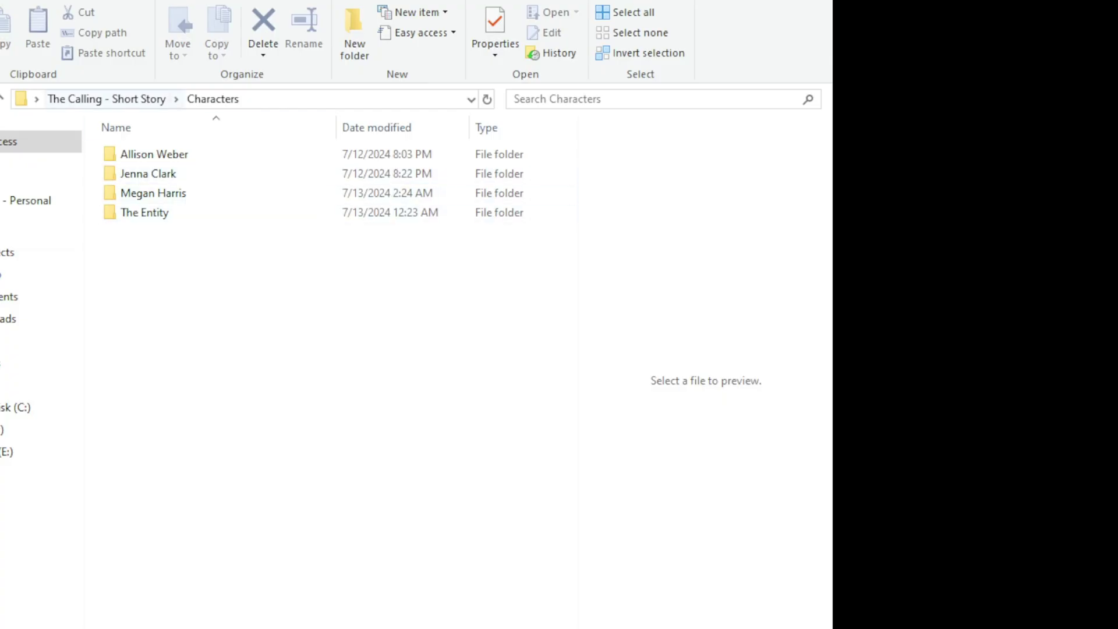
# Step: Open the Characters folder and preview face images 00058, 00045 and 00041
pyautogui.click(106, 98)
pyautogui.doubleClick(215, 149)
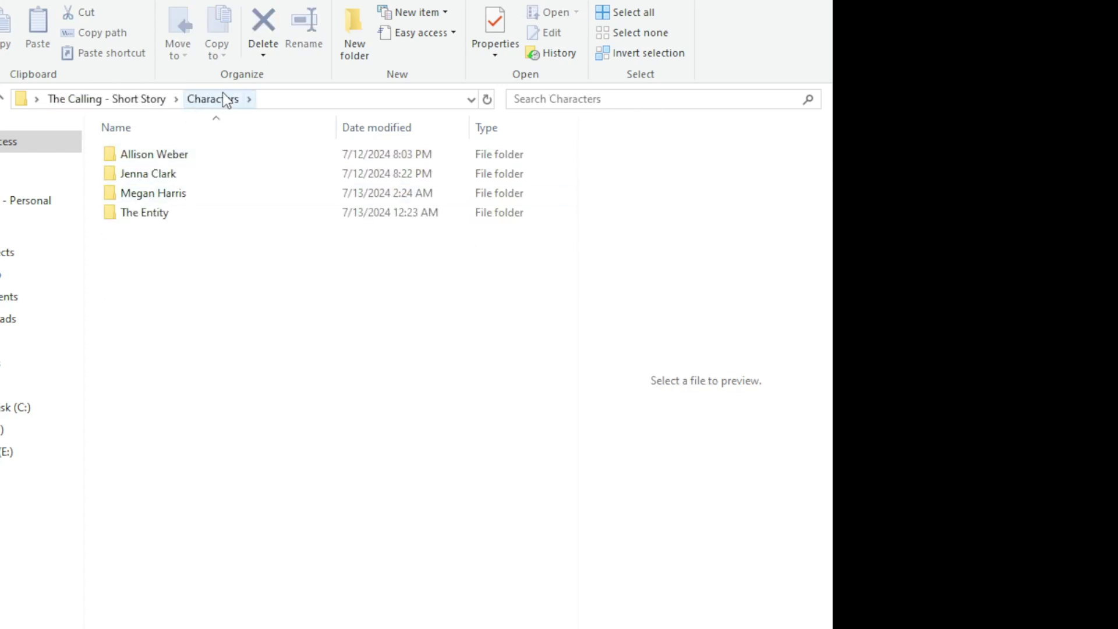
pyautogui.click(384, 410)
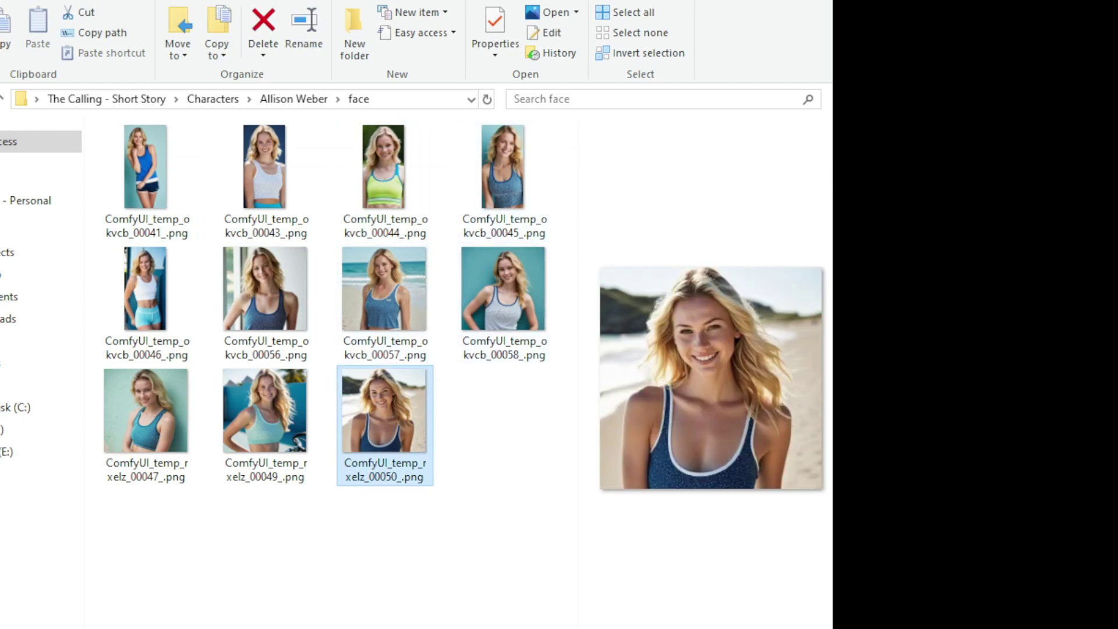
pyautogui.click(504, 300)
pyautogui.click(486, 169)
pyautogui.click(129, 170)
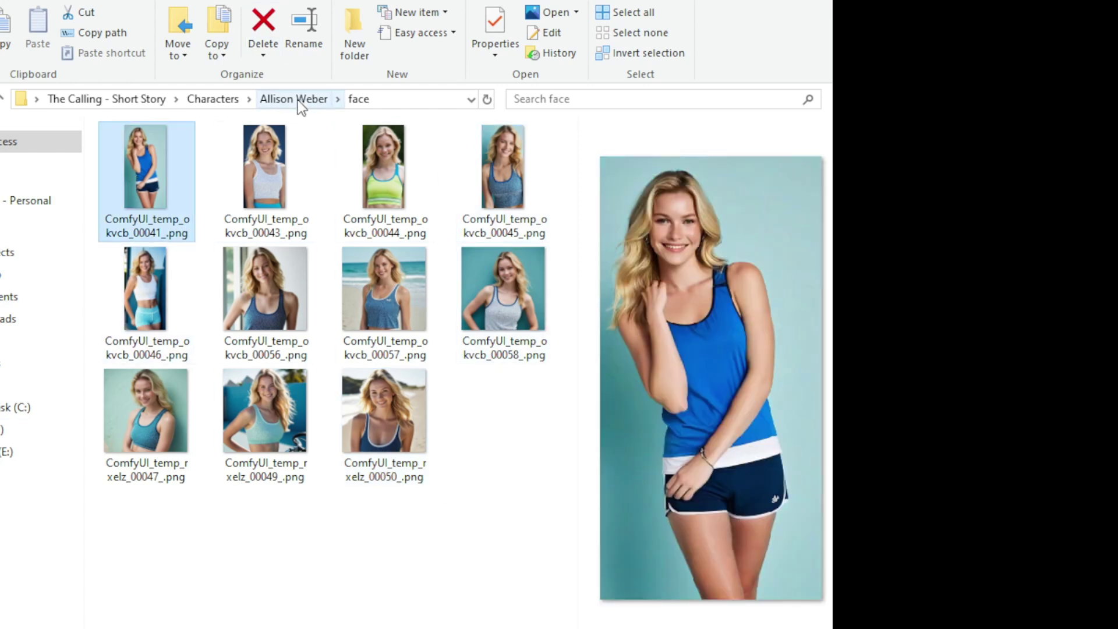
# Step: Preview the character's outfit style images 00028, 00034 and 00033
pyautogui.hotkey('alt', 'Left')
pyautogui.click(274, 305)
pyautogui.scroll(-2, 340, 311)
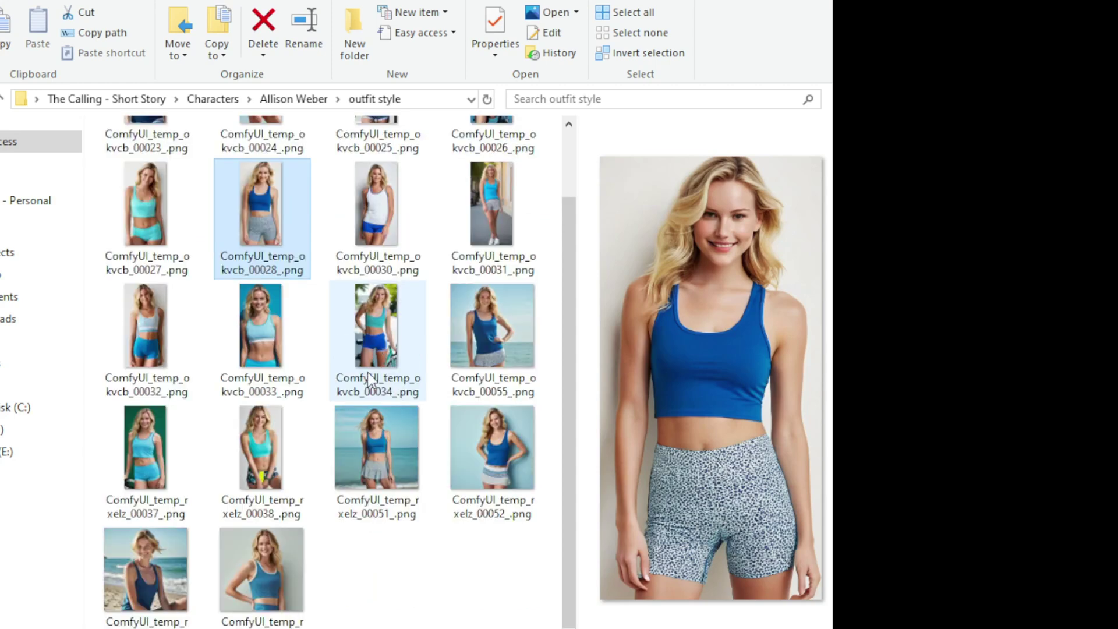
pyautogui.click(368, 378)
pyautogui.click(300, 330)
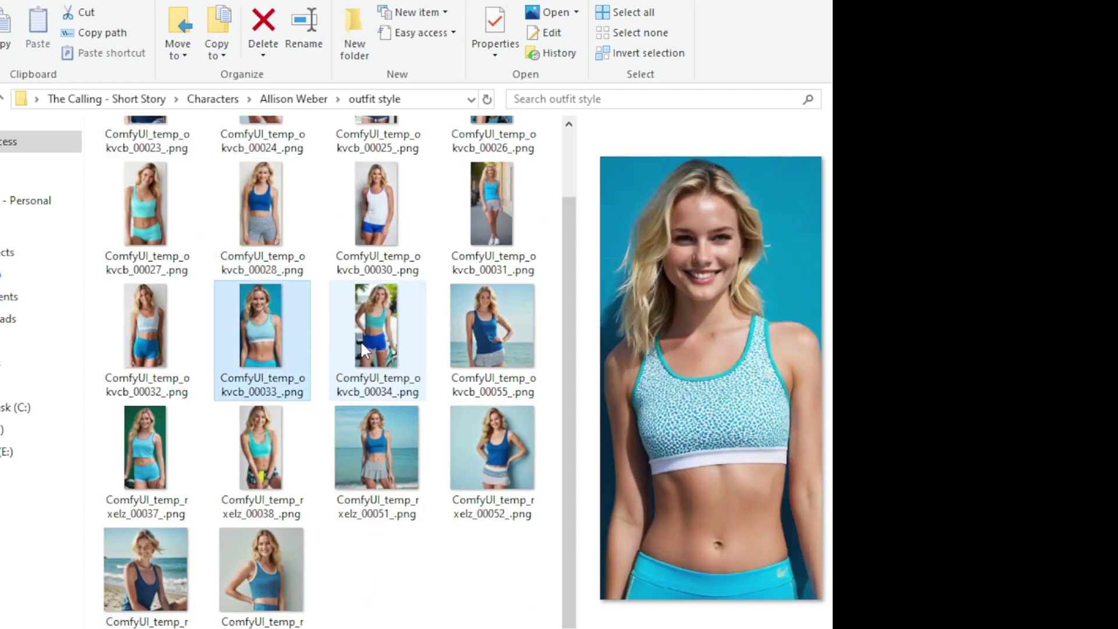
pyautogui.click(361, 340)
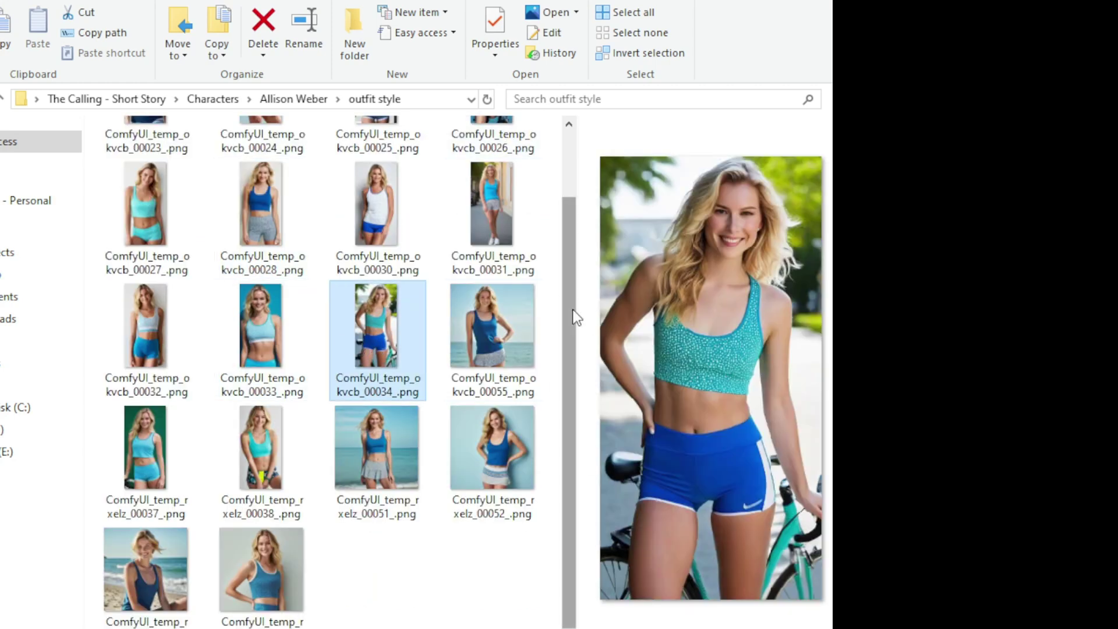
# Step: Open another character's folder and preview portraits 00079, 00085, 00084 and 00092
pyautogui.click(213, 99)
pyautogui.doubleClick(204, 194)
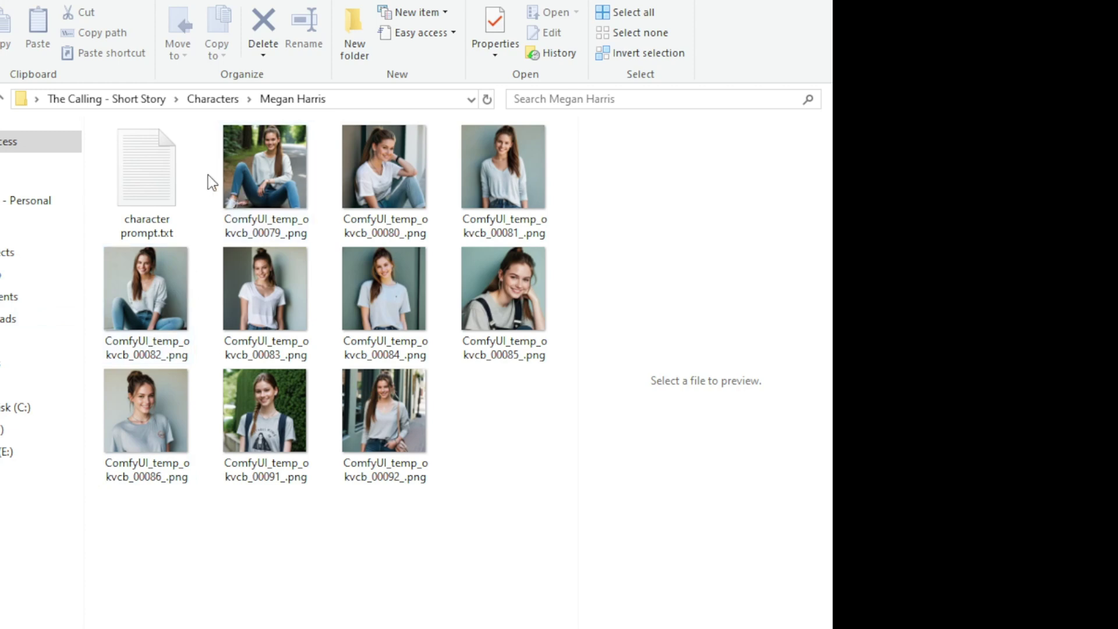
pyautogui.click(265, 173)
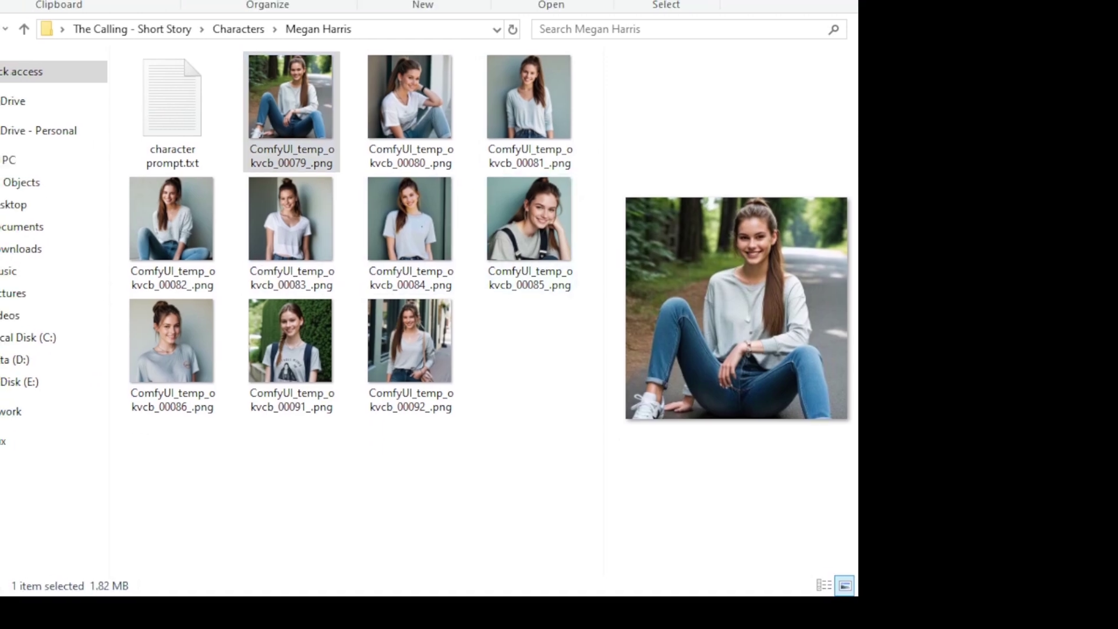
pyautogui.click(530, 228)
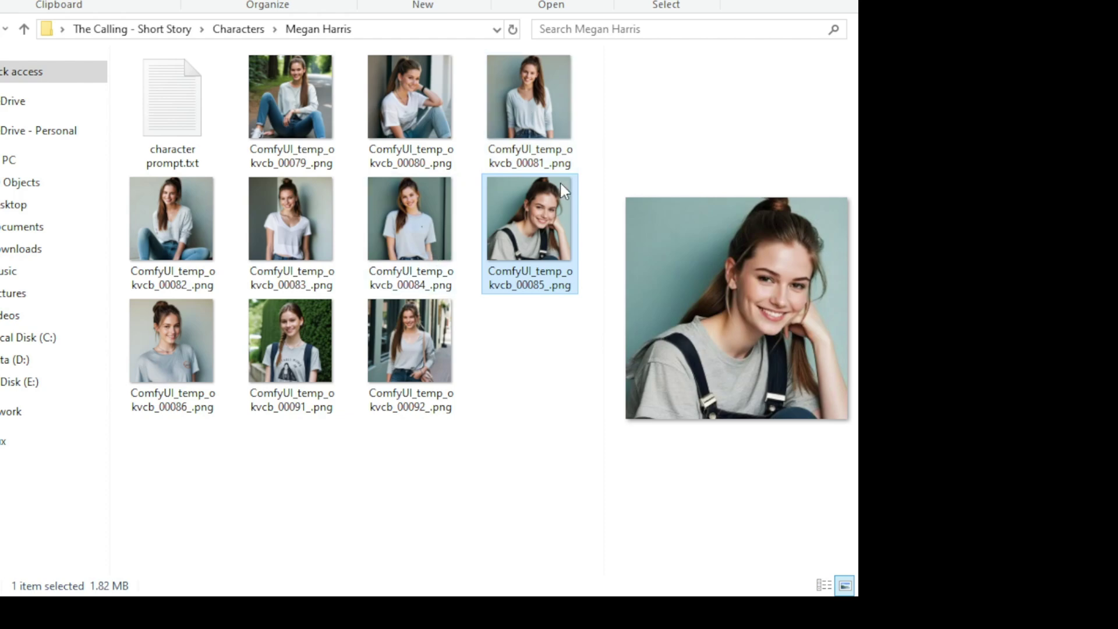
pyautogui.click(445, 211)
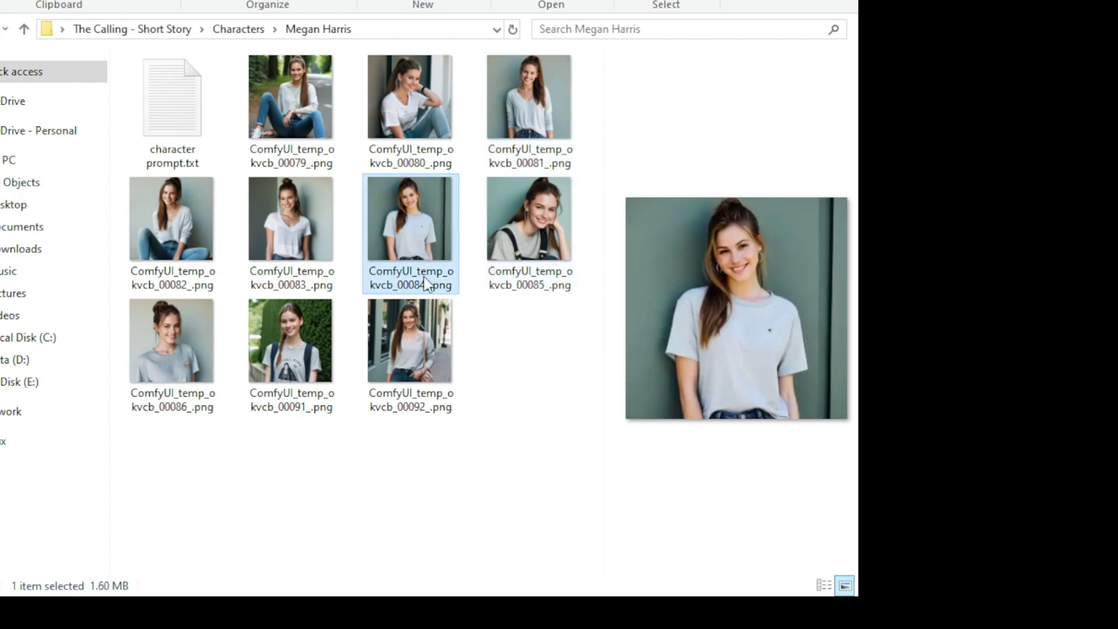
pyautogui.click(395, 325)
pyautogui.click(448, 233)
pyautogui.click(559, 277)
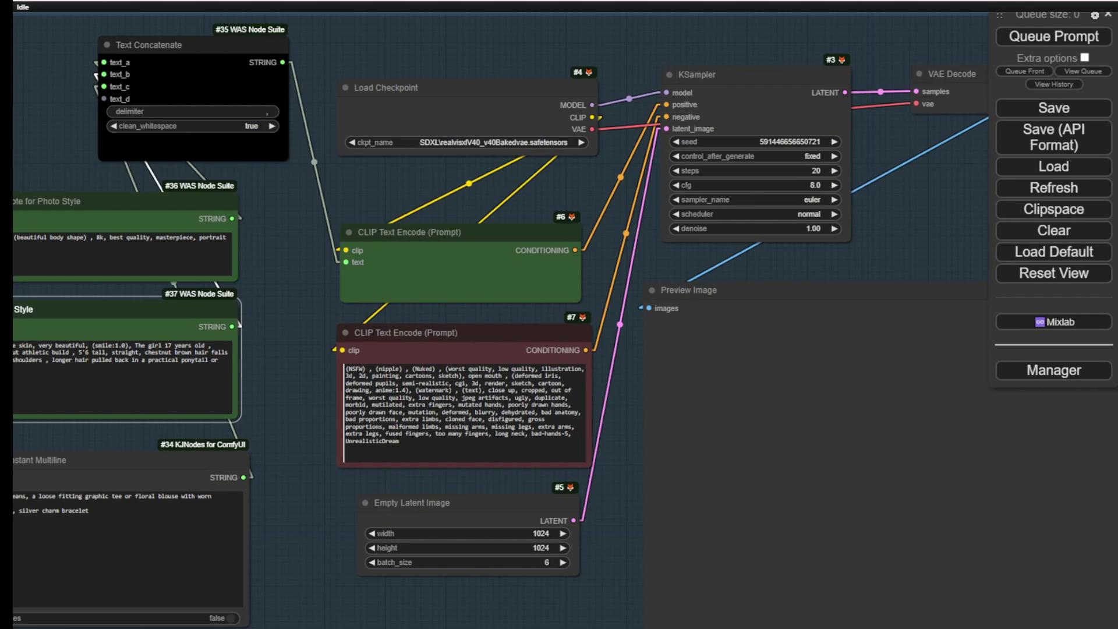
# Step: Pan and zoom across the 1 Sampling group to centre the Character Style prompt node
pyautogui.scroll(-4, 833, 259)
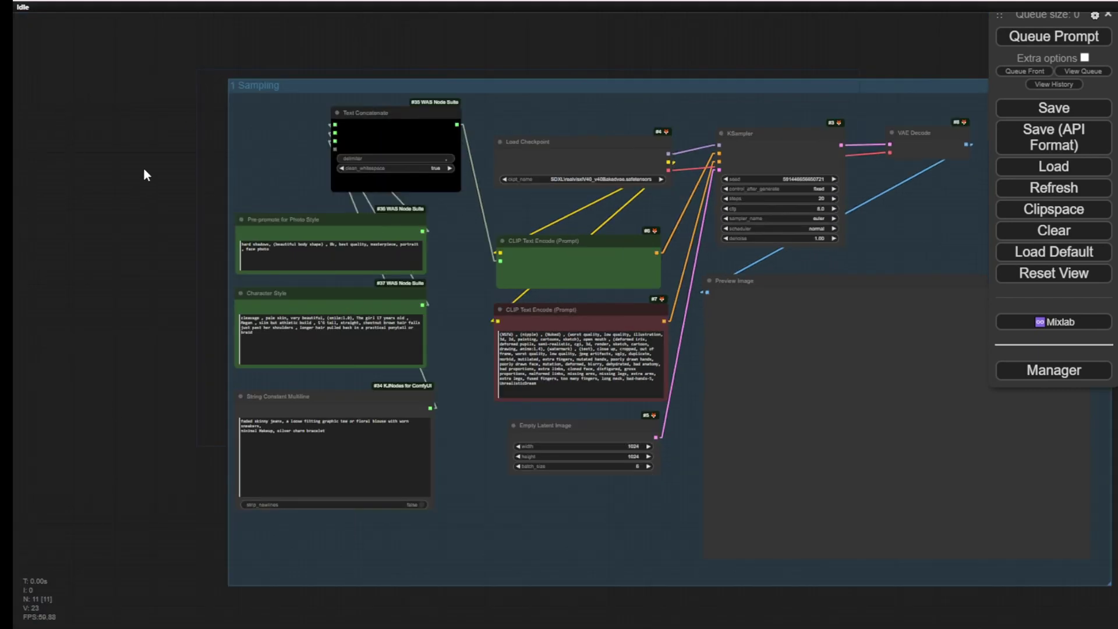
pyautogui.moveTo(382, 49); pyautogui.dragTo(269, 37)
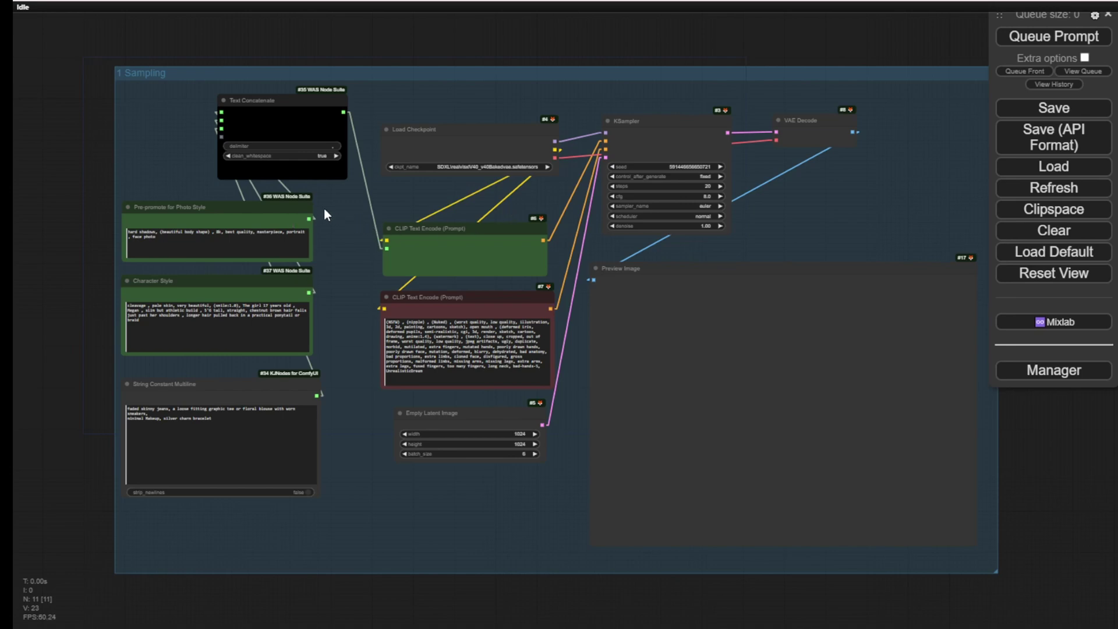
pyautogui.moveTo(328, 214); pyautogui.dragTo(460, 267)
pyautogui.scroll(8, 460, 274)
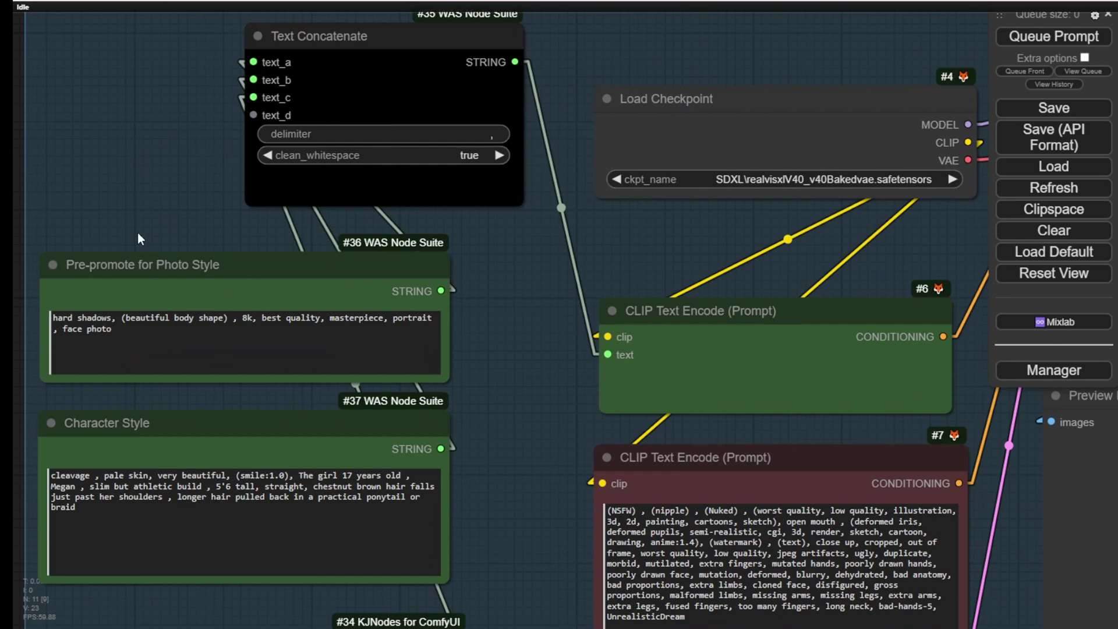
pyautogui.moveTo(181, 199); pyautogui.dragTo(435, 48)
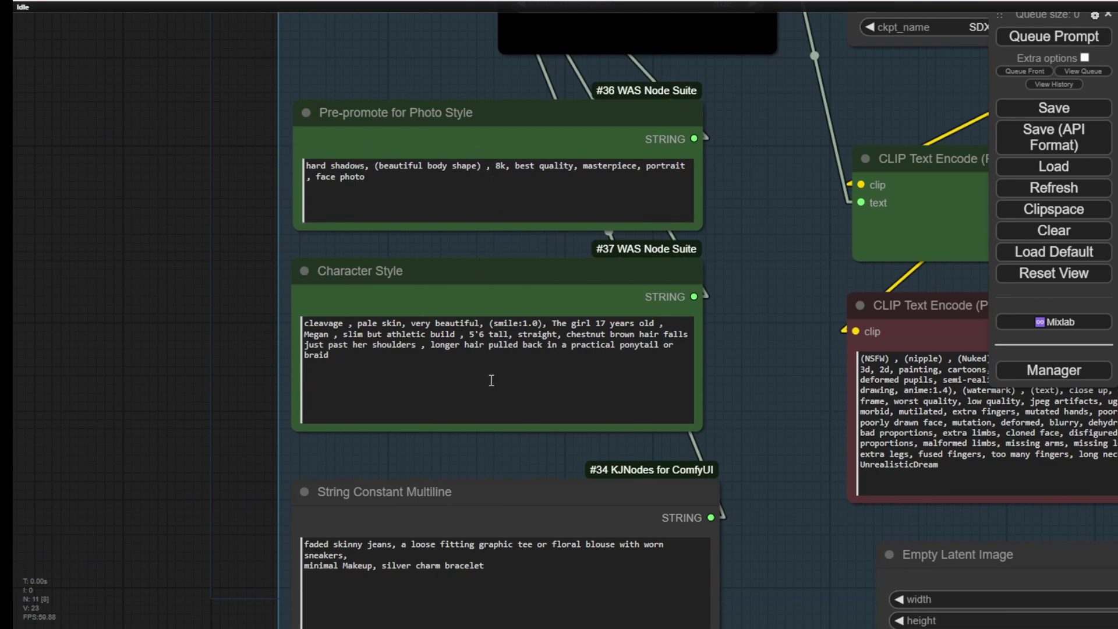
pyautogui.moveTo(230, 420); pyautogui.dragTo(169, 215)
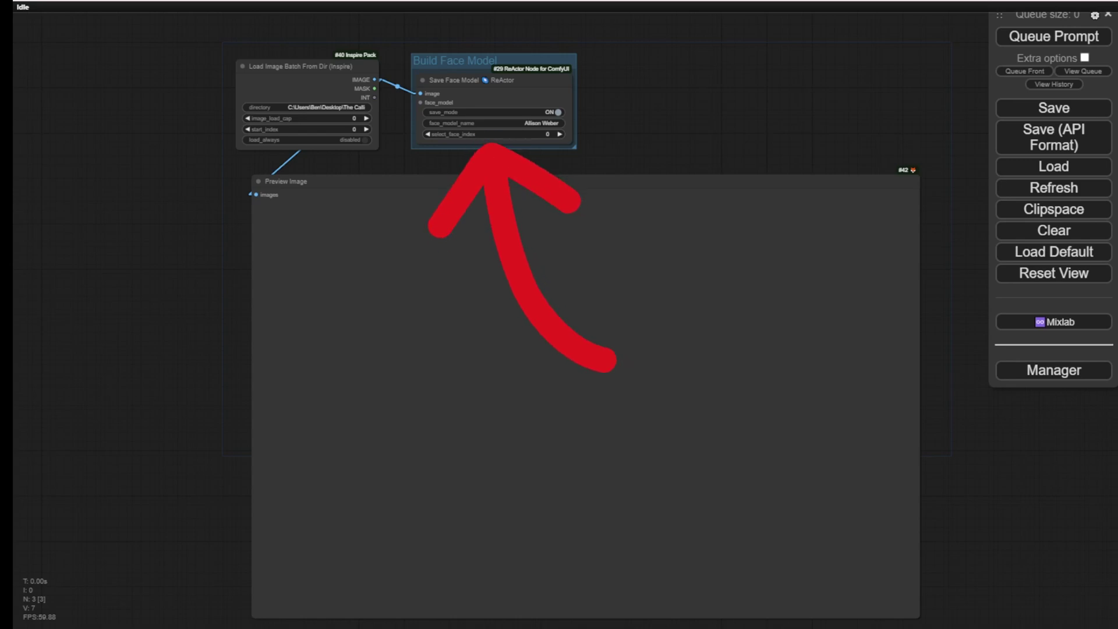
pyautogui.scroll(7, 351, 56)
pyautogui.scroll(3, 339, 80)
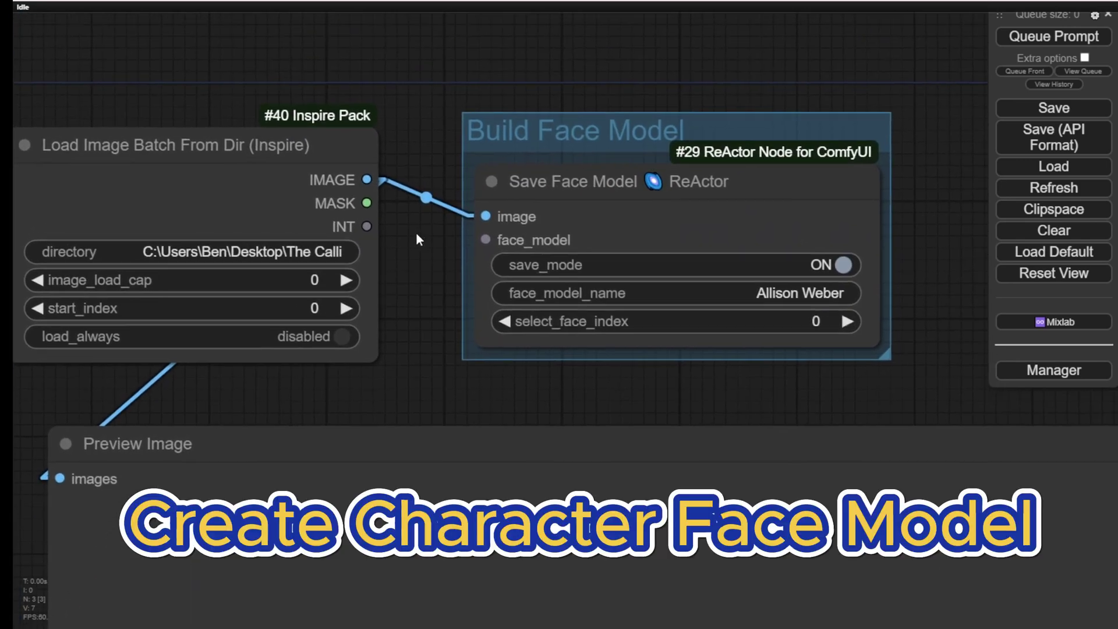
pyautogui.moveTo(392, 249); pyautogui.dragTo(354, 262)
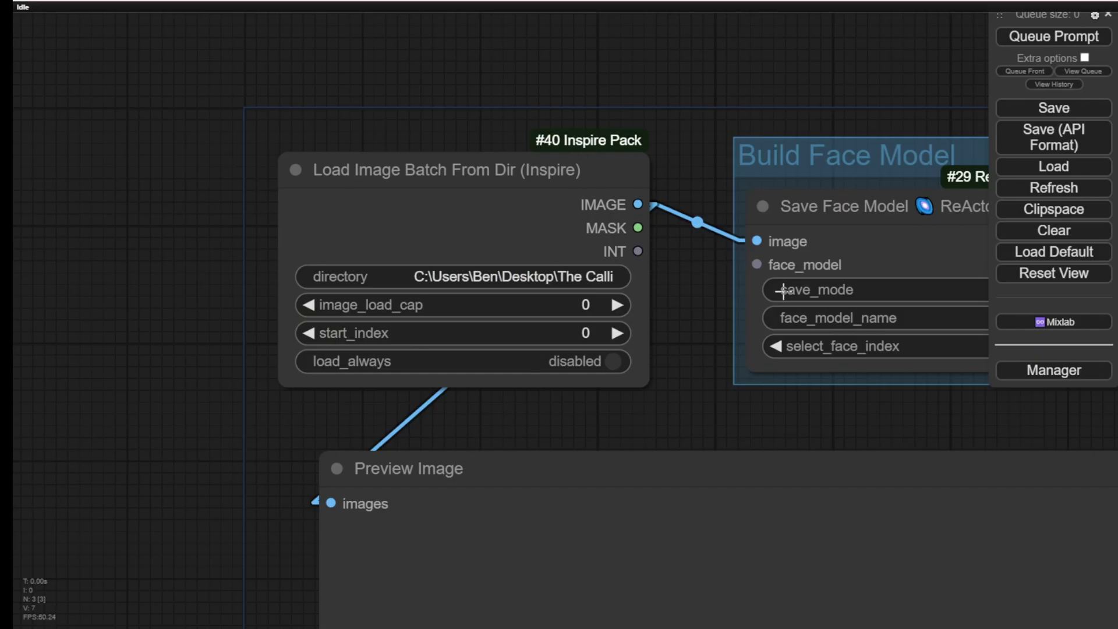
pyautogui.scroll(-1, 721, 385)
pyautogui.moveTo(721, 386); pyautogui.dragTo(467, 380)
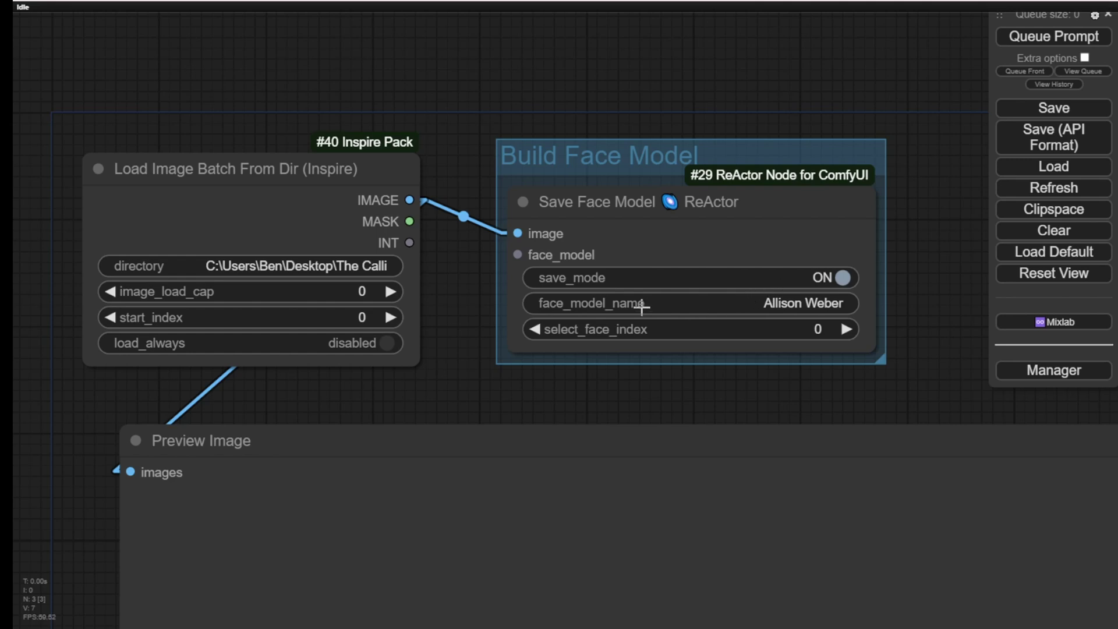
pyautogui.click(344, 266)
pyautogui.click(453, 262)
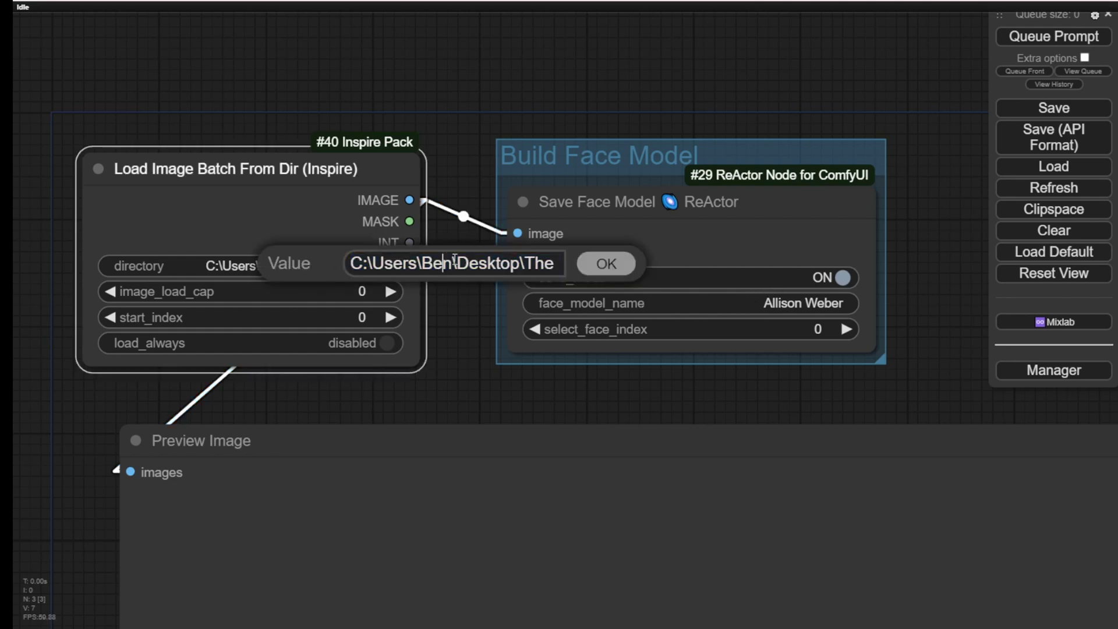
pyautogui.moveTo(455, 262); pyautogui.dragTo(560, 263)
pyautogui.click(518, 267)
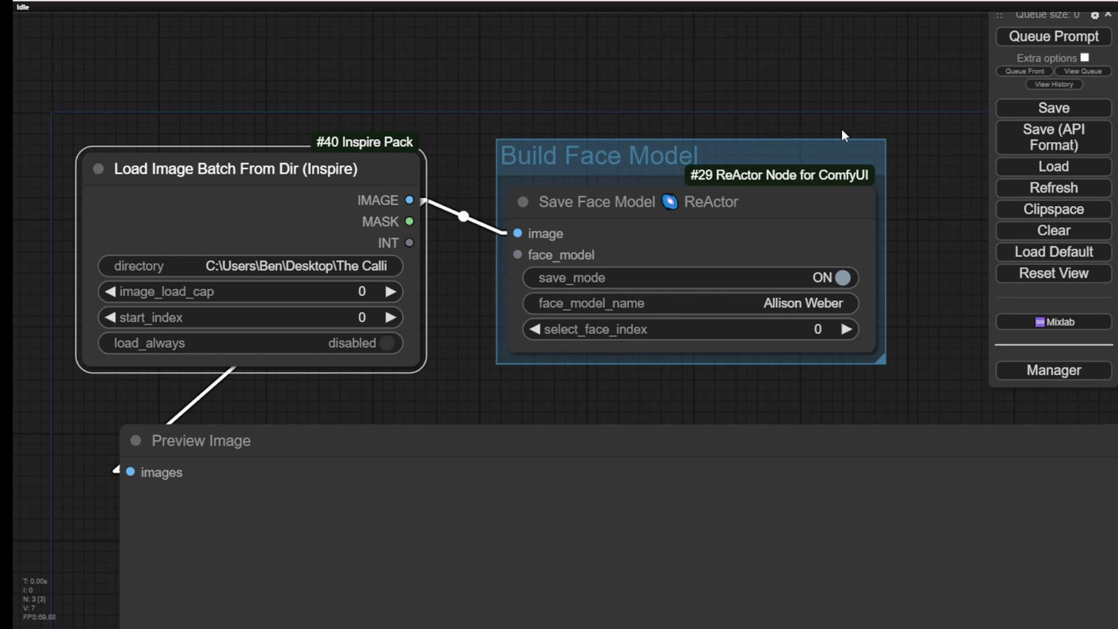
pyautogui.moveTo(891, 282); pyautogui.dragTo(751, 263)
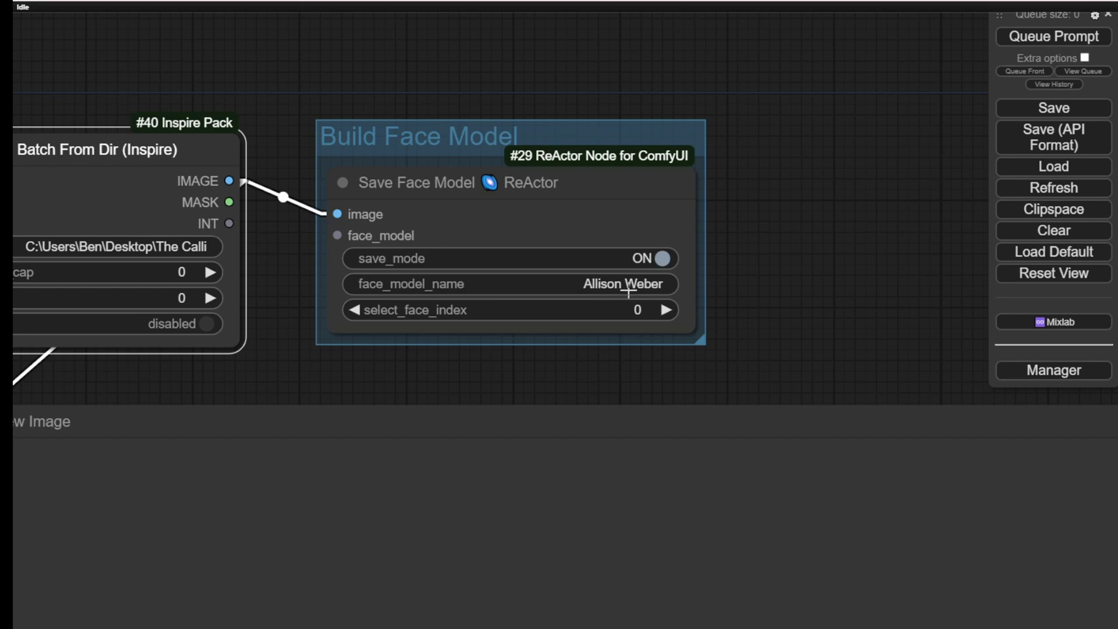
pyautogui.scroll(-3, 676, 221)
pyautogui.moveTo(756, 139); pyautogui.dragTo(663, 118)
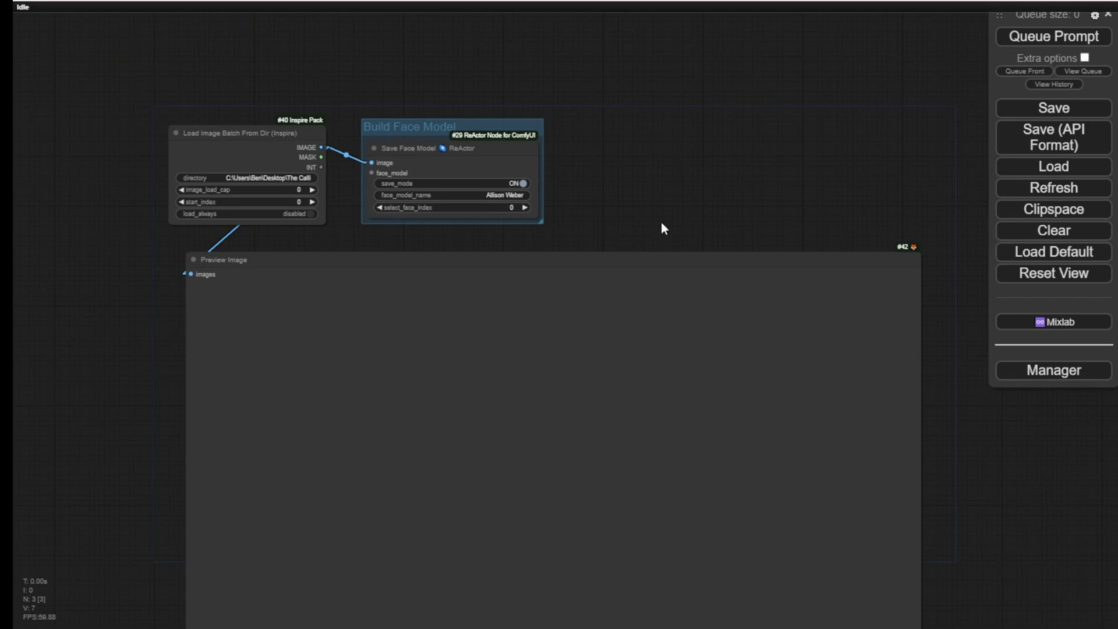
pyautogui.scroll(-4, 663, 224)
pyautogui.scroll(3, 428, 175)
# Step: Pan and zoom the canvas to inspect the eleven-photo Preview Image grid and the Sampling group
pyautogui.moveTo(431, 205); pyautogui.dragTo(412, 112)
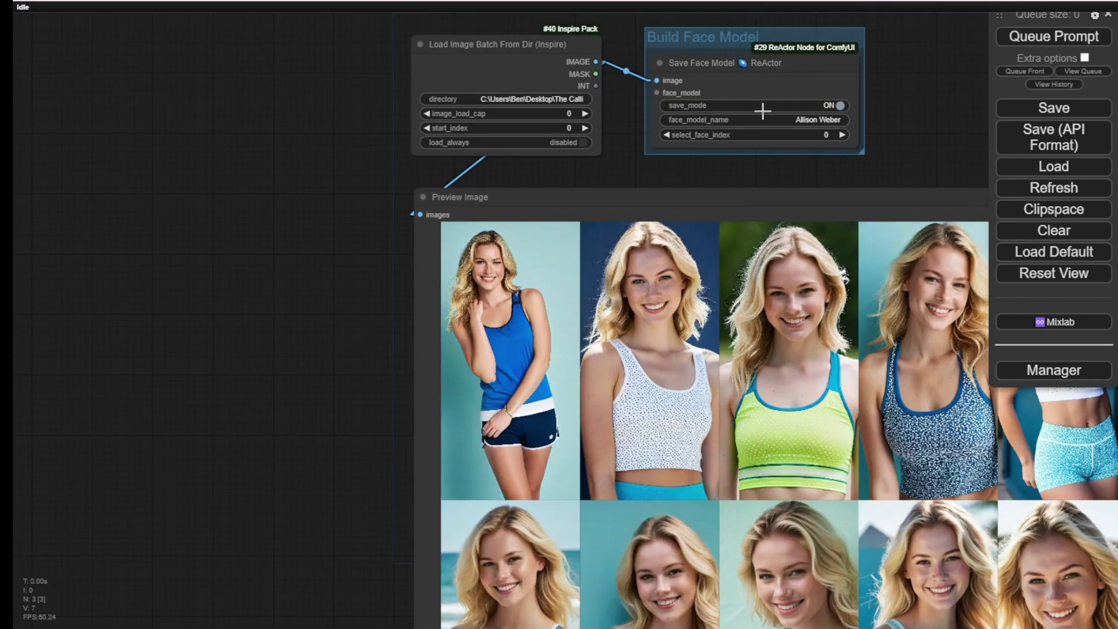
pyautogui.scroll(-2, 839, 96)
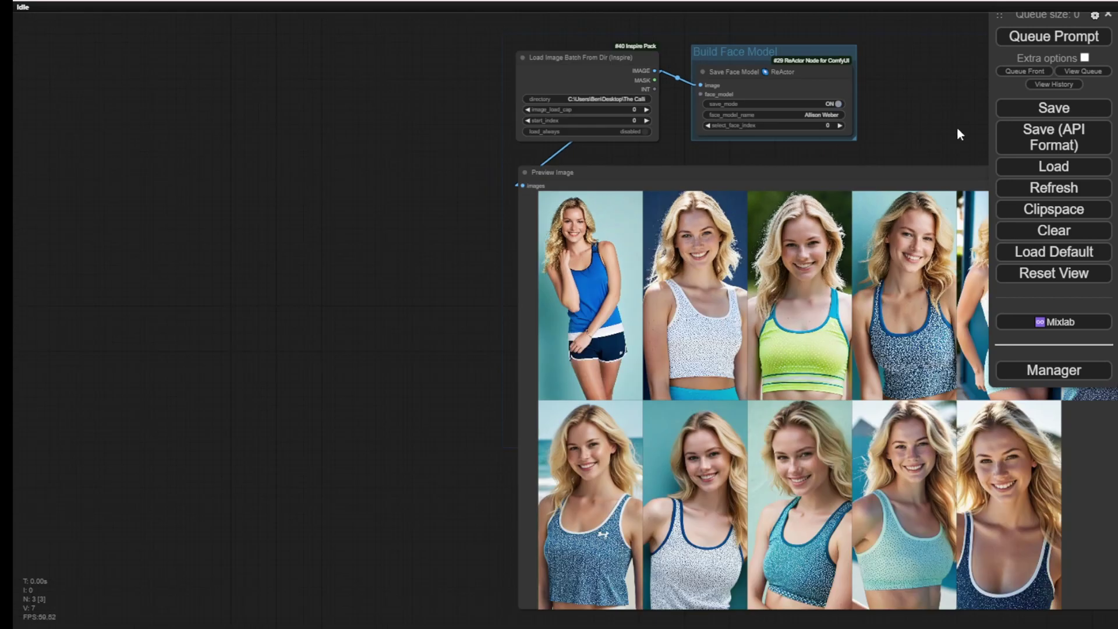
pyautogui.scroll(-3, 926, 124)
pyautogui.moveTo(926, 124); pyautogui.dragTo(674, 115)
pyautogui.scroll(4, 477, 244)
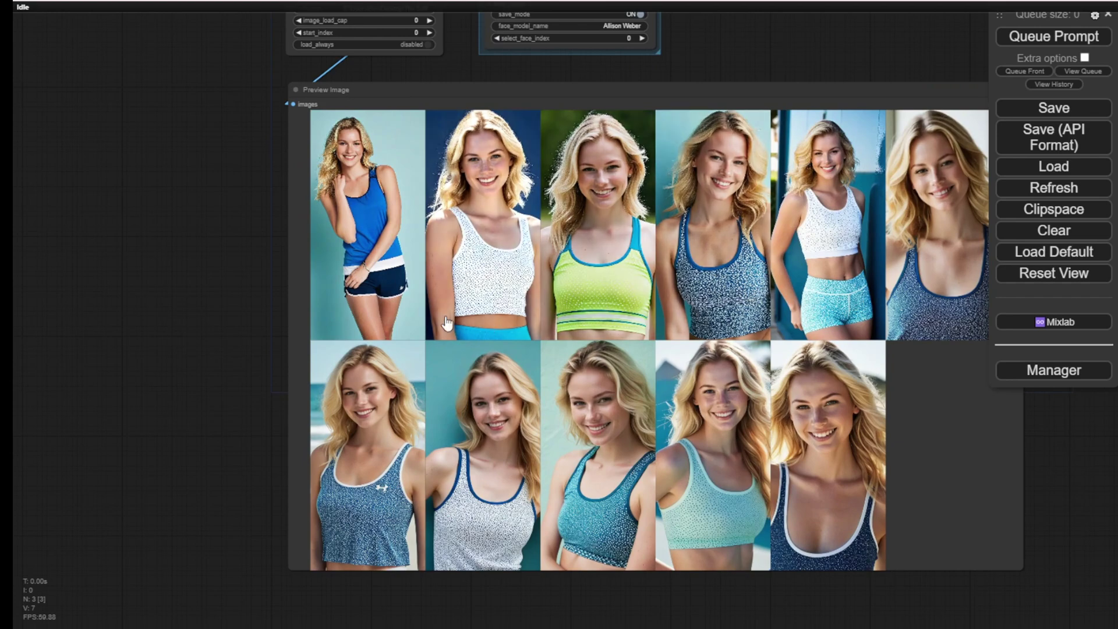
pyautogui.scroll(-3, 518, 201)
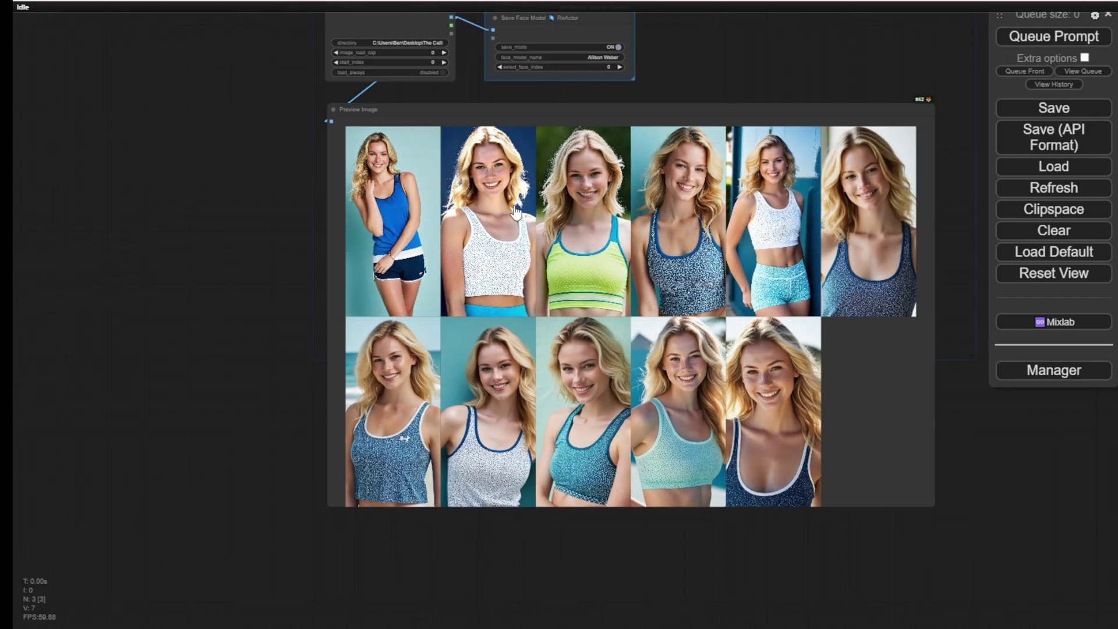
pyautogui.scroll(3, 553, 201)
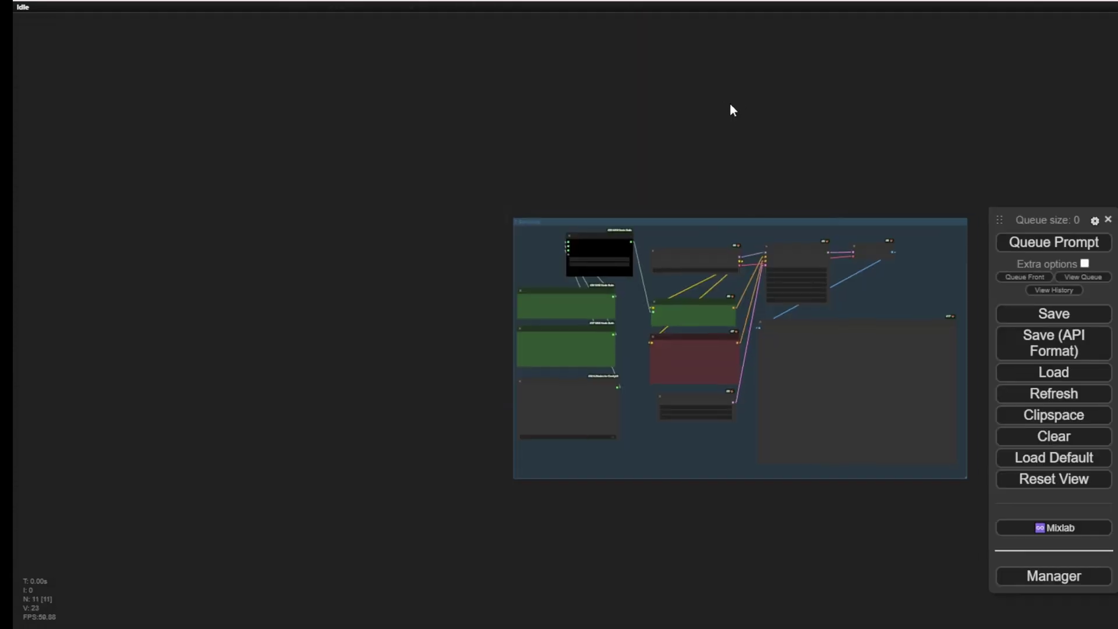
pyautogui.moveTo(729, 103); pyautogui.dragTo(493, 74)
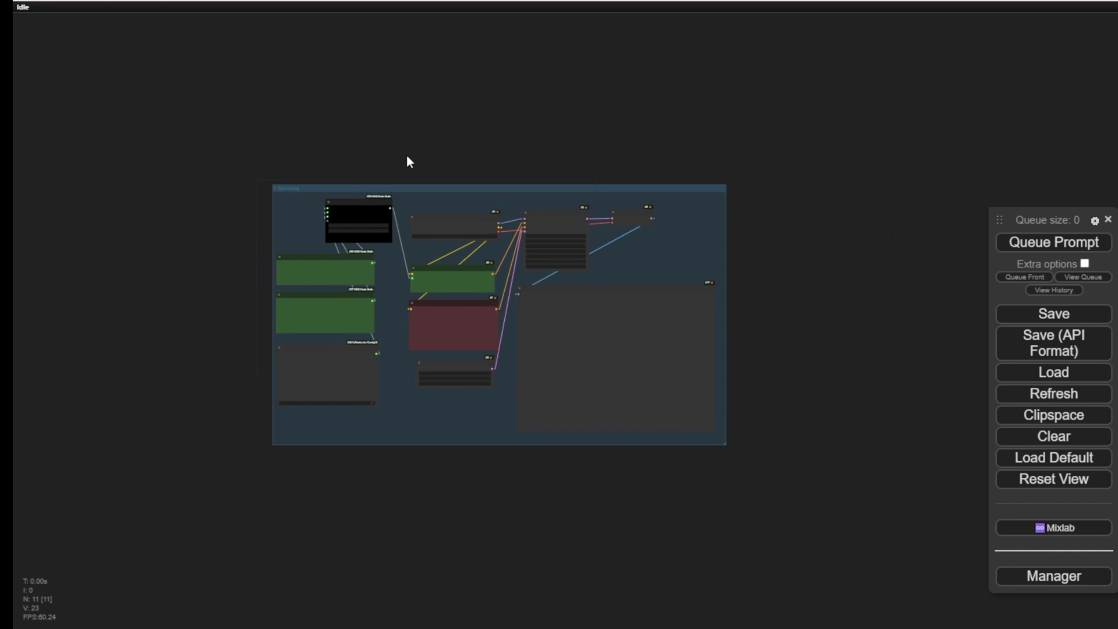
pyautogui.scroll(7, 400, 182)
pyautogui.moveTo(438, 131); pyautogui.dragTo(400, 19)
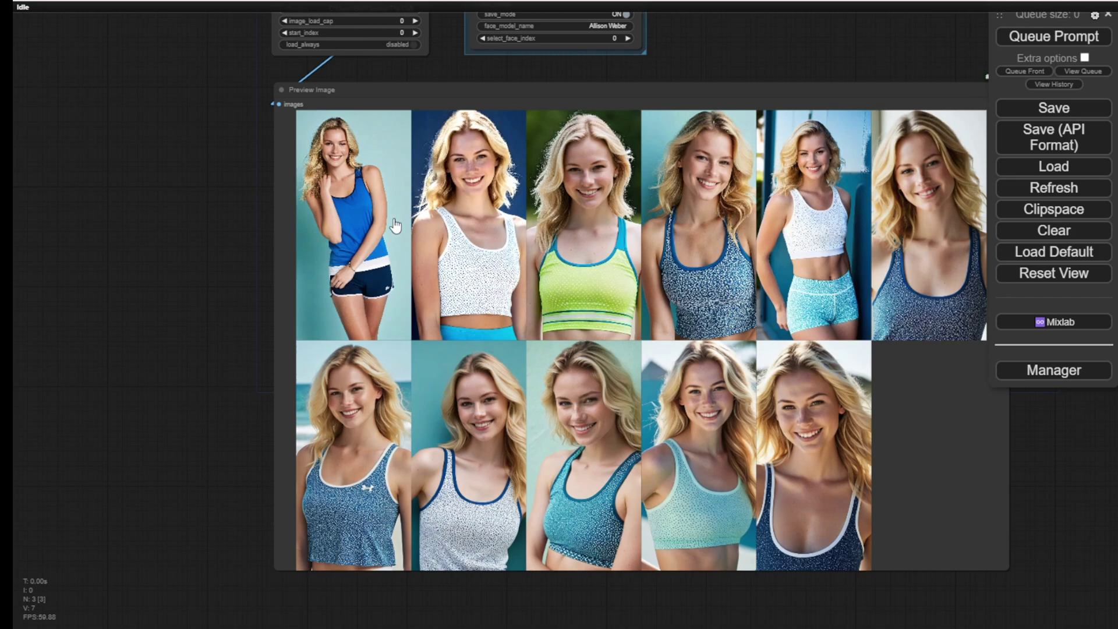
pyautogui.scroll(-1, 315, 169)
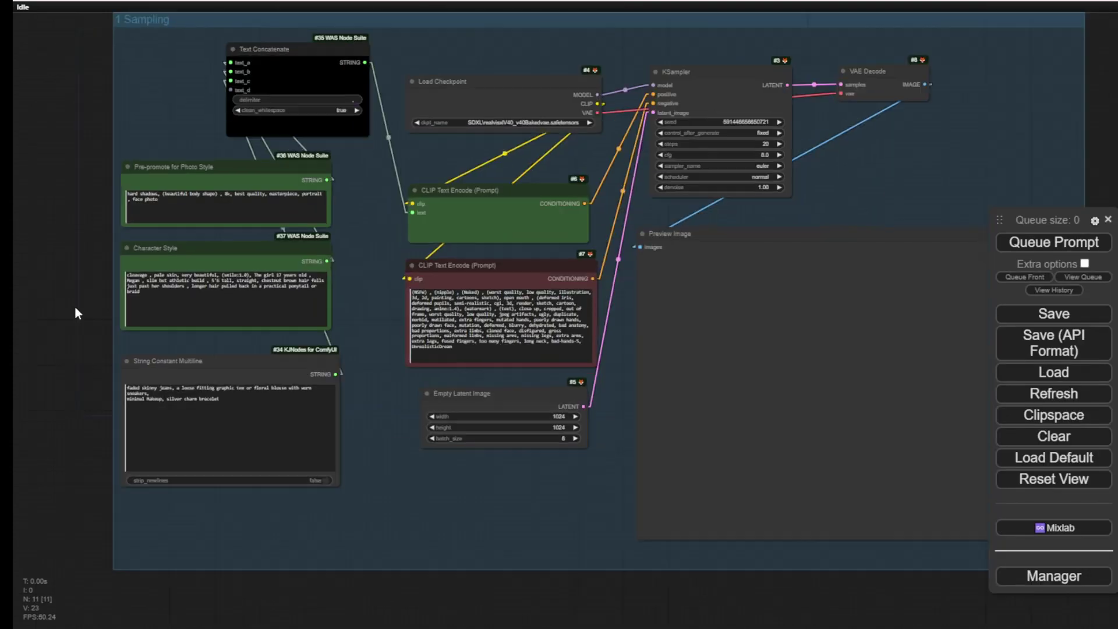
pyautogui.scroll(5, 74, 314)
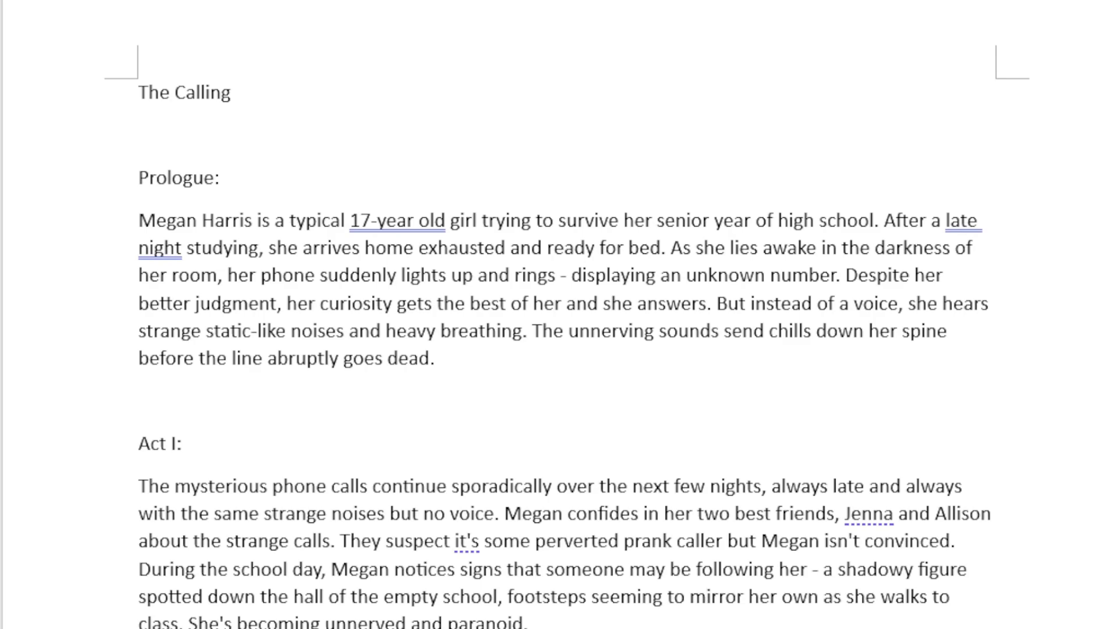
# Step: Scroll The Calling document past the script pages to the main characters' descriptions
pyautogui.scroll(-15, 491, 210)
pyautogui.scroll(-1, 469, 191)
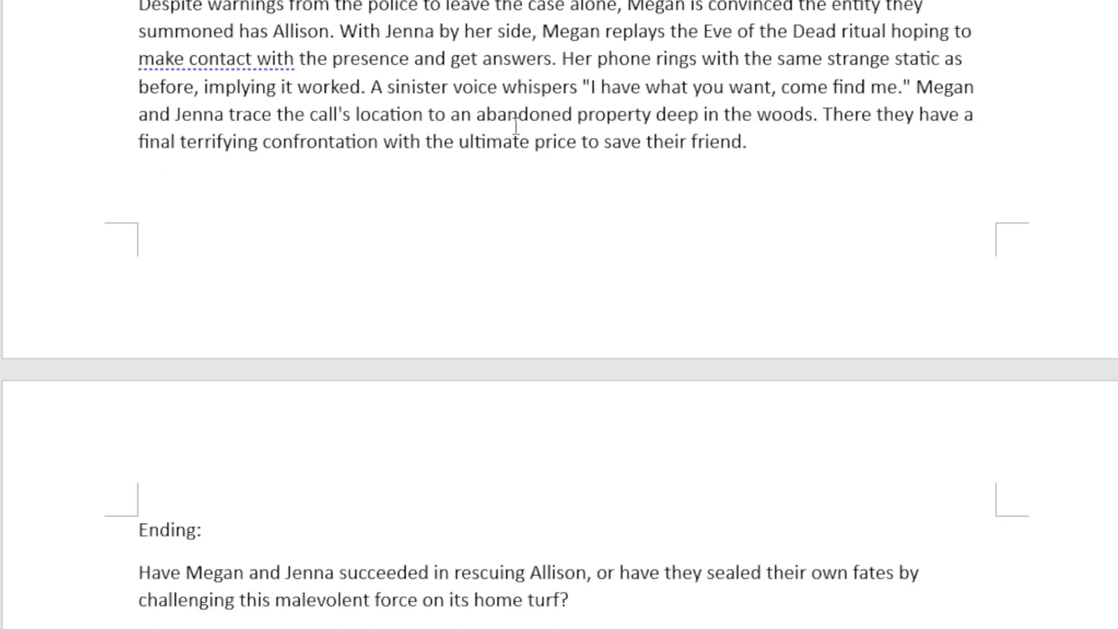
pyautogui.scroll(10, 544, 163)
pyautogui.scroll(-10, 274, 190)
pyautogui.scroll(-6, 584, 315)
pyautogui.scroll(-8, 553, 329)
pyautogui.scroll(-9, 424, 232)
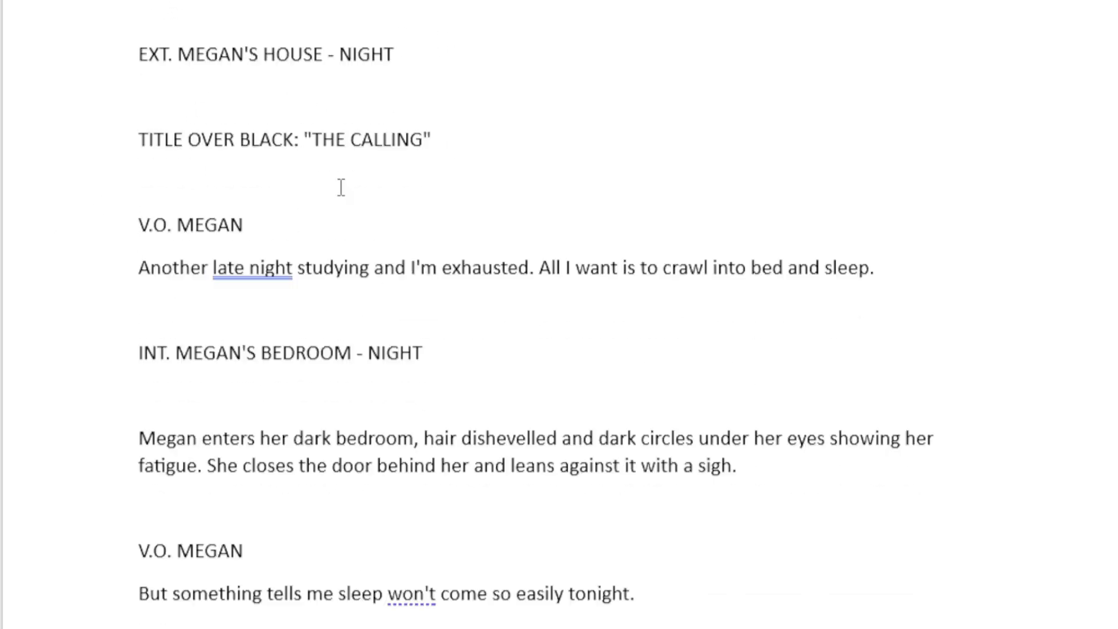
pyautogui.scroll(-1, 110, 242)
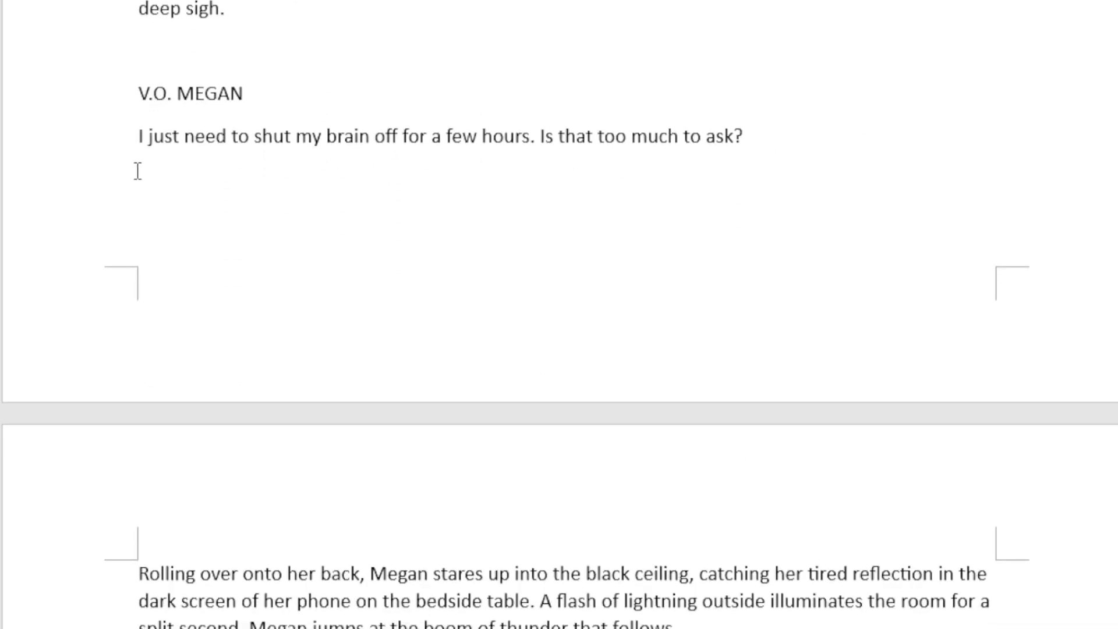
pyautogui.scroll(-3, 504, 409)
pyautogui.scroll(-3, 504, 409)
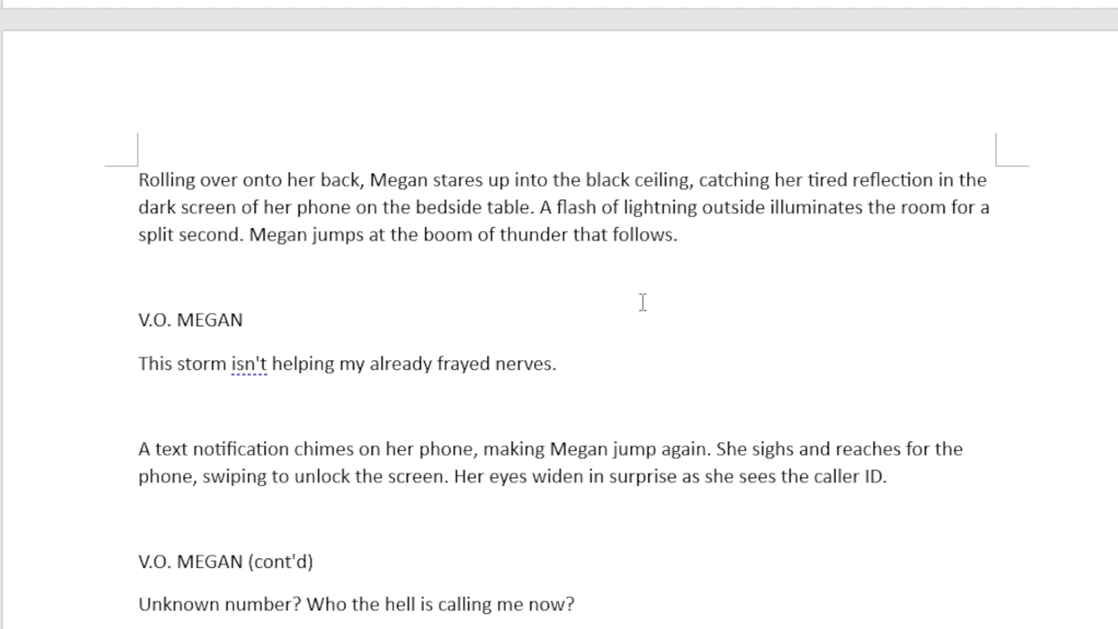
pyautogui.moveTo(1110, 349); pyautogui.dragTo(1101, 577)
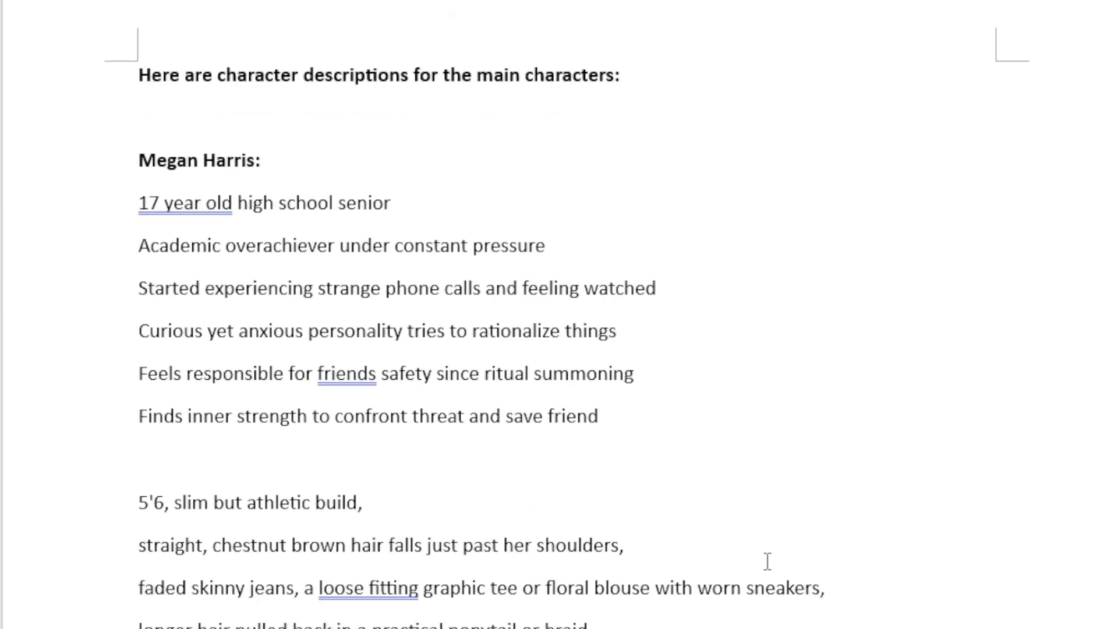
pyautogui.scroll(-3, 291, 375)
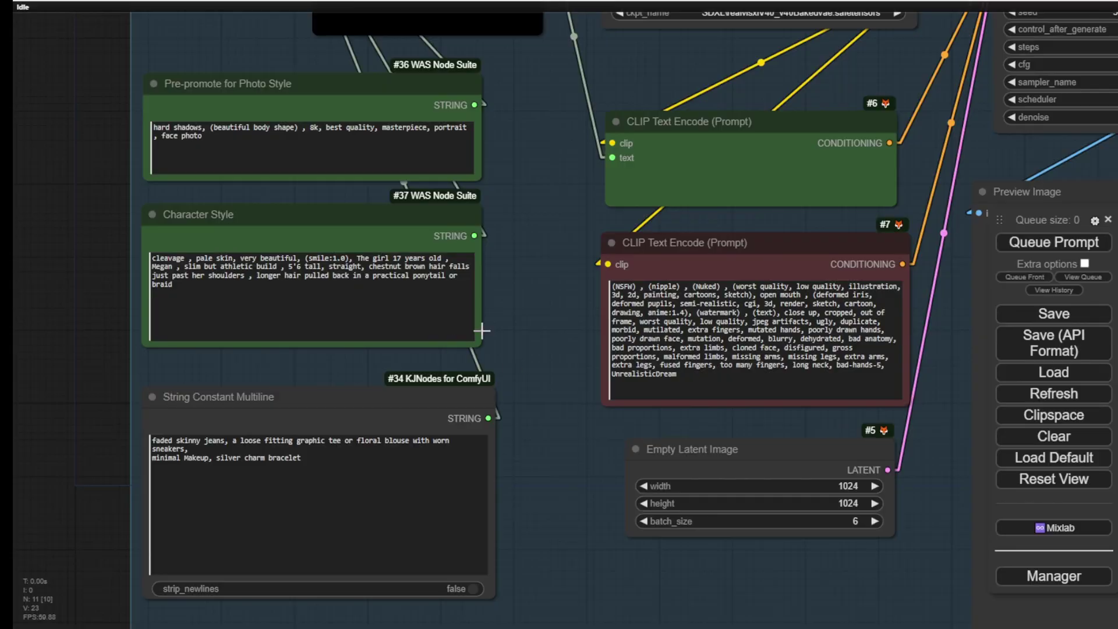
# Step: Pan from the Sampling group's KSampler and checkpoint nodes over to the face-model nodes and photo grid
pyautogui.scroll(-4, 431, 344)
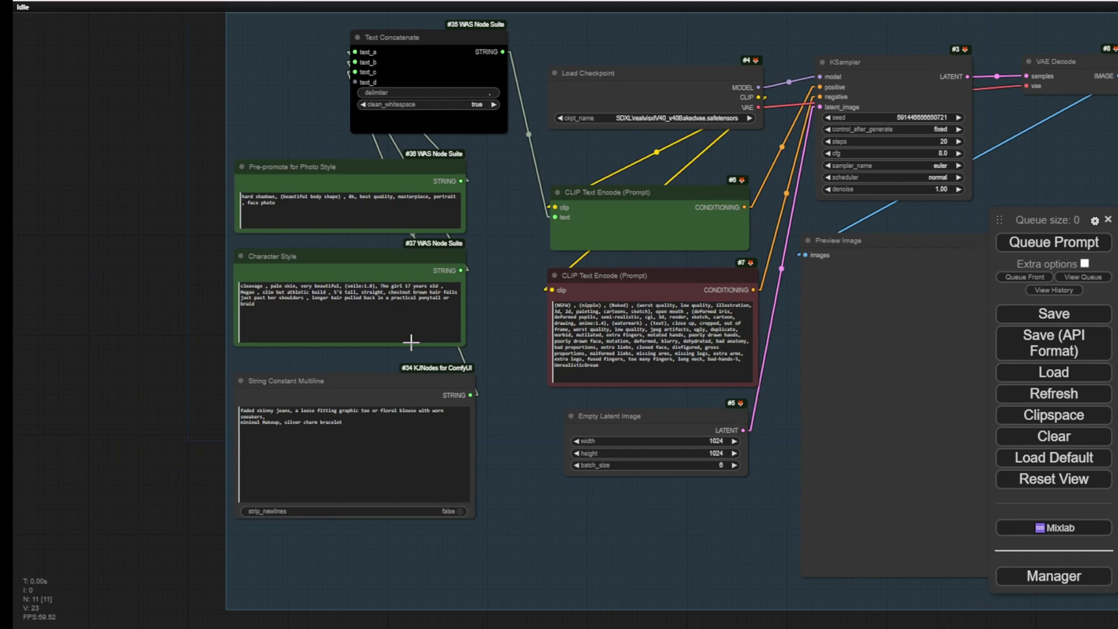
pyautogui.moveTo(903, 172); pyautogui.dragTo(698, 227)
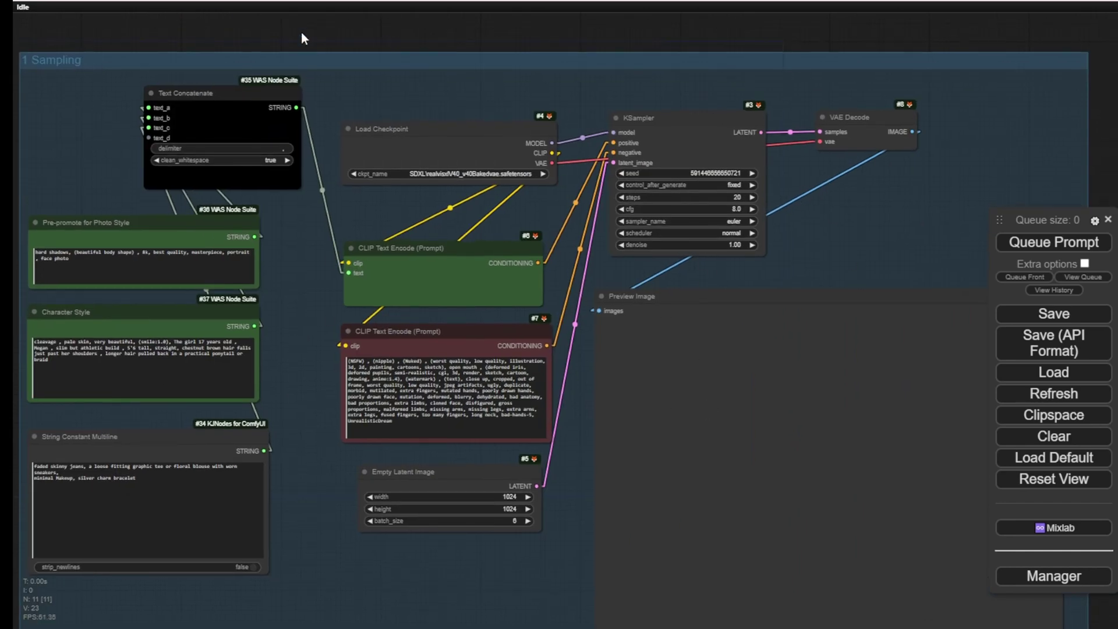
pyautogui.moveTo(297, 27); pyautogui.dragTo(431, 27)
pyautogui.scroll(5, 113, 264)
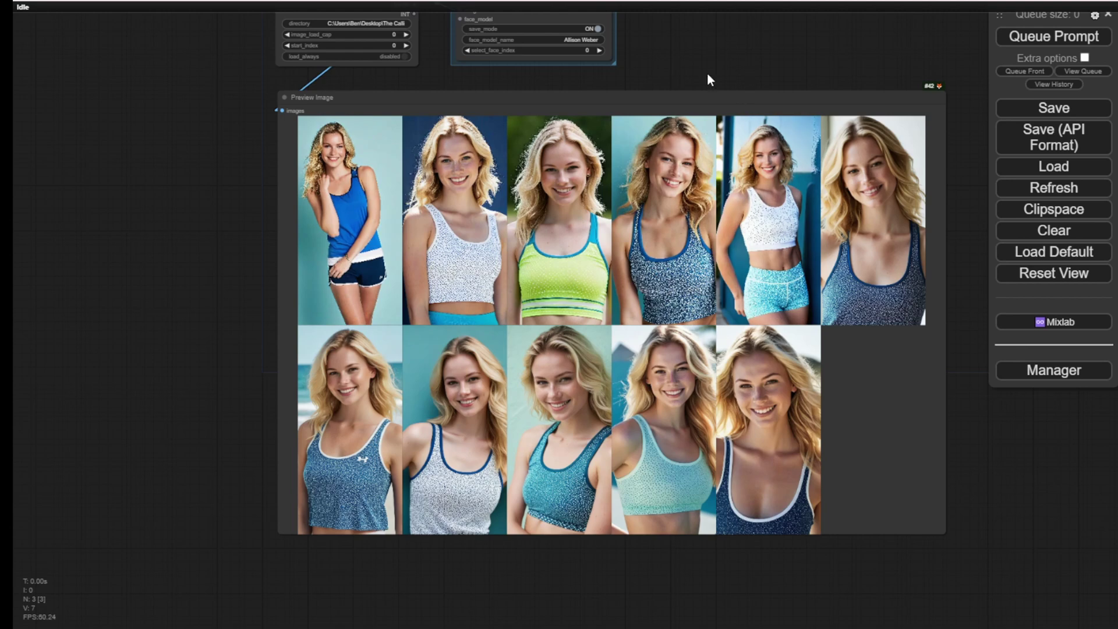
pyautogui.moveTo(724, 53); pyautogui.dragTo(634, 92)
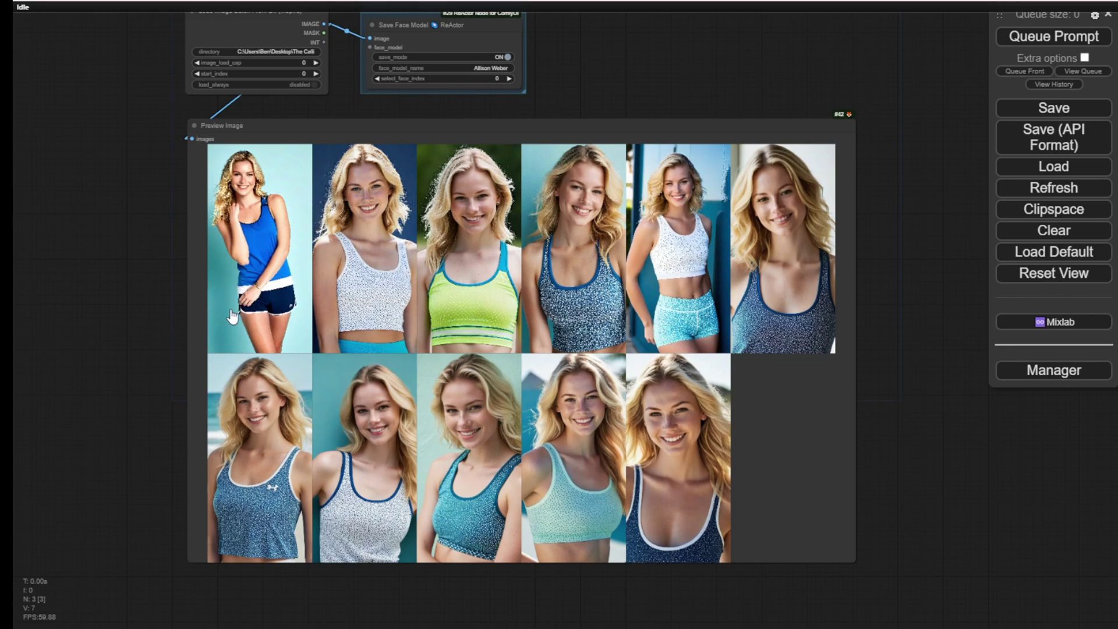
pyautogui.moveTo(100, 168); pyautogui.dragTo(76, 256)
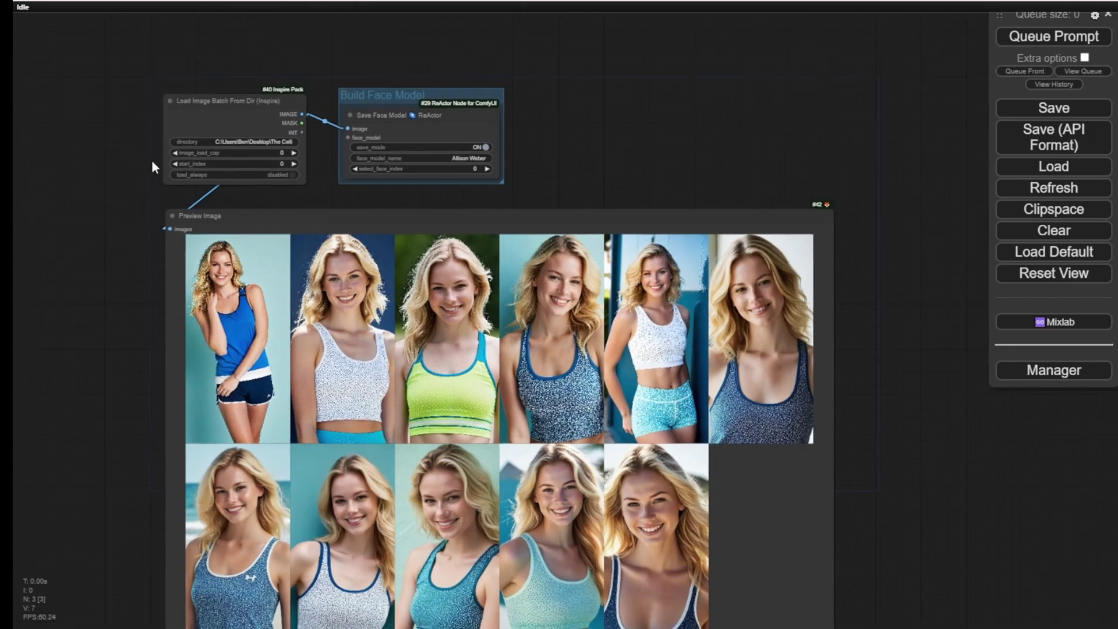
pyautogui.scroll(6, 522, 122)
# Step: Zoom around the scene workflow to the reroute link feeding the Sampling group
pyautogui.scroll(1, 628, 154)
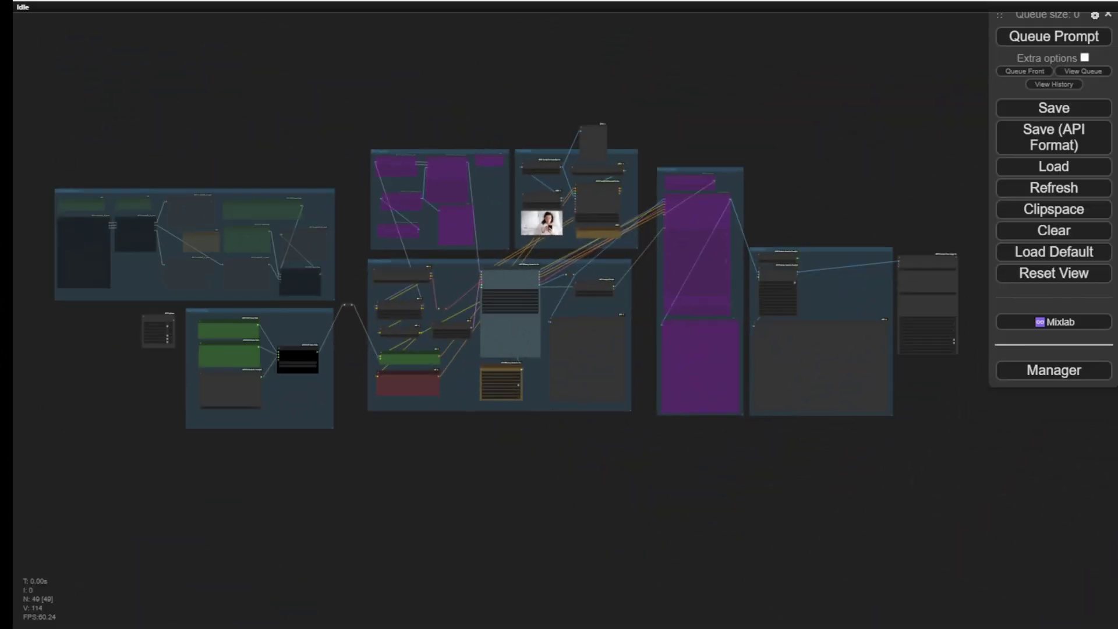
pyautogui.scroll(7, 350, 303)
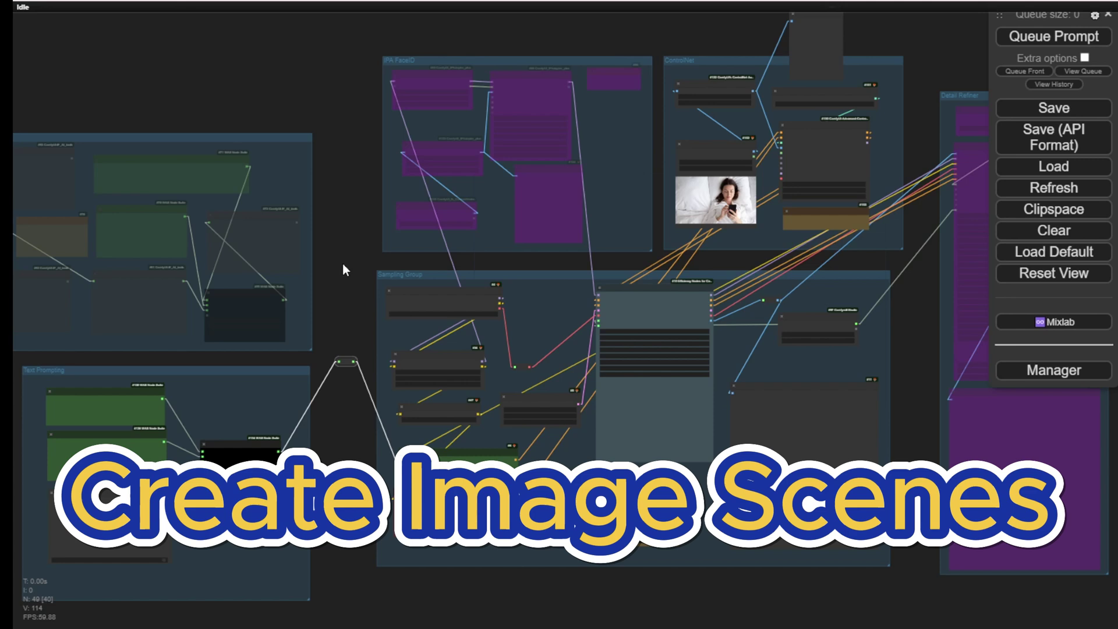
pyautogui.scroll(-5, 342, 269)
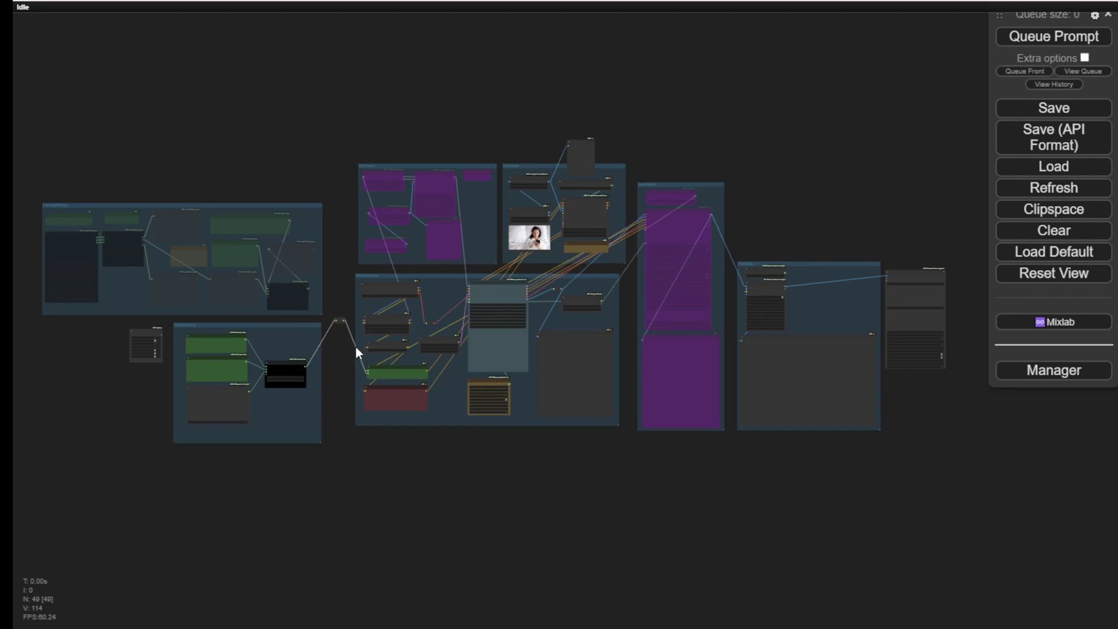
pyautogui.scroll(8, 355, 346)
pyautogui.scroll(-7, 574, 170)
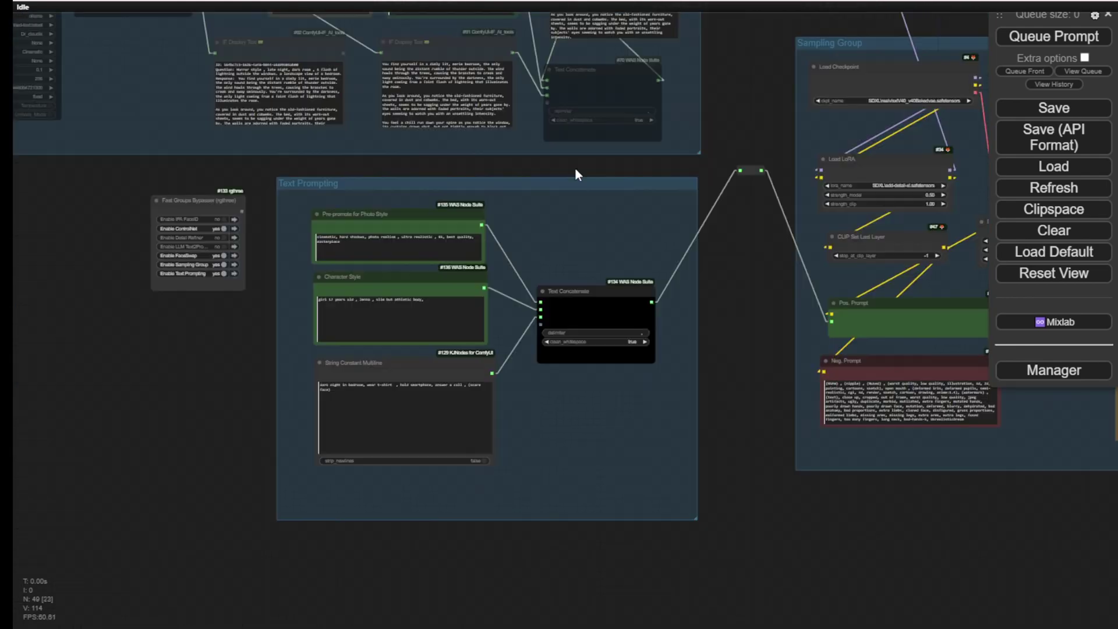
pyautogui.scroll(6, 256, 343)
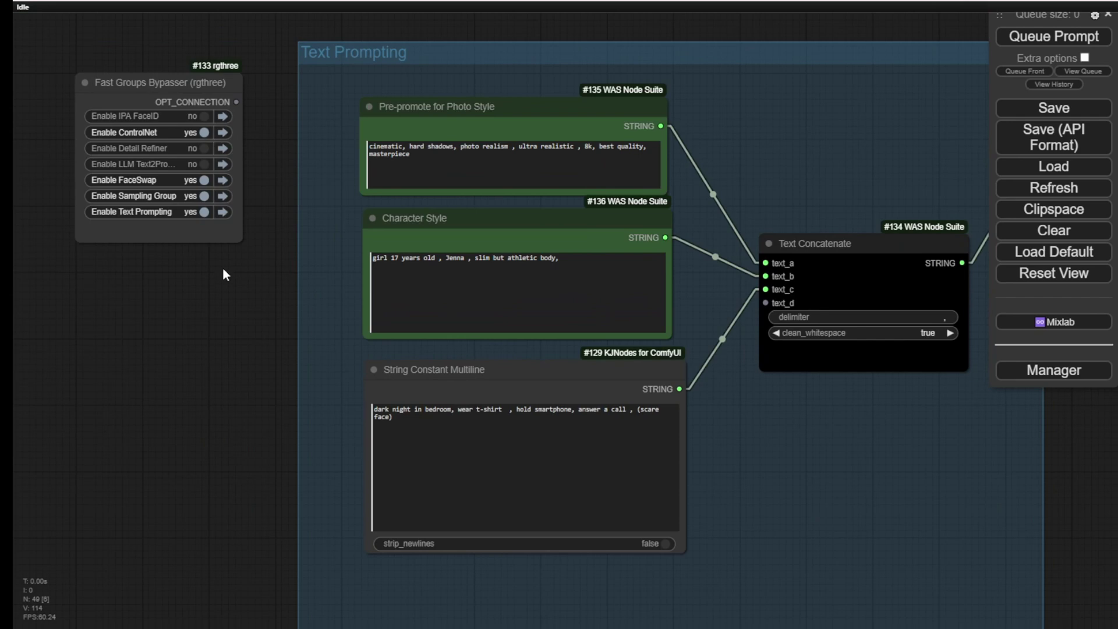
pyautogui.scroll(-2, 256, 163)
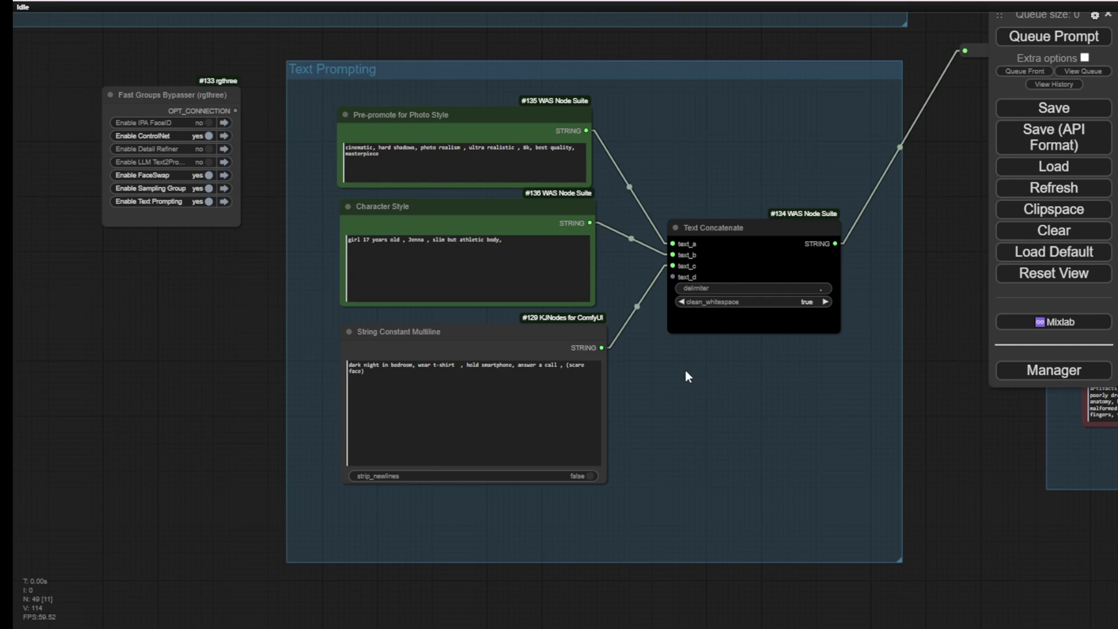
pyautogui.scroll(-4, 602, 384)
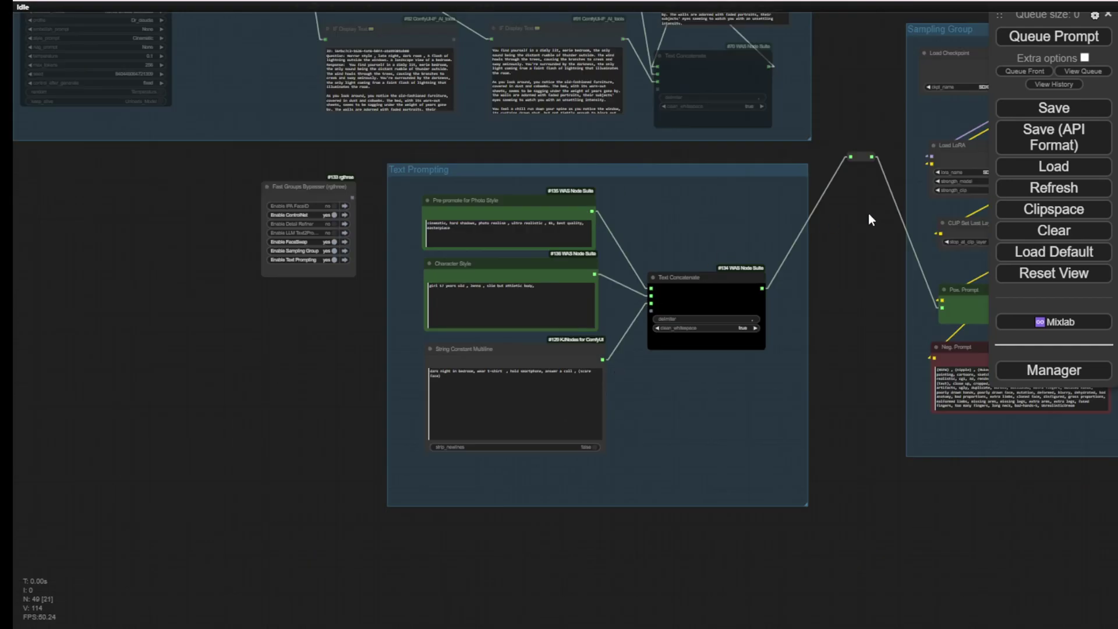
pyautogui.moveTo(861, 233); pyautogui.dragTo(551, 324)
pyautogui.scroll(5, 556, 382)
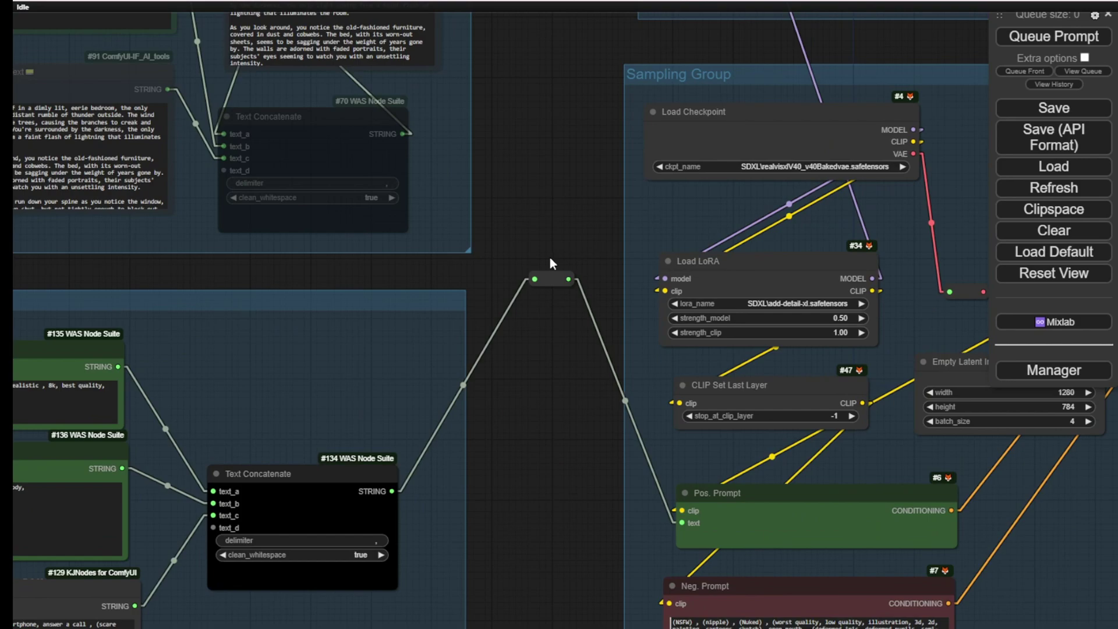
# Step: Move the Text Concatenate node up beside the Pre-promote node in the Text Prompting group
pyautogui.click(545, 275)
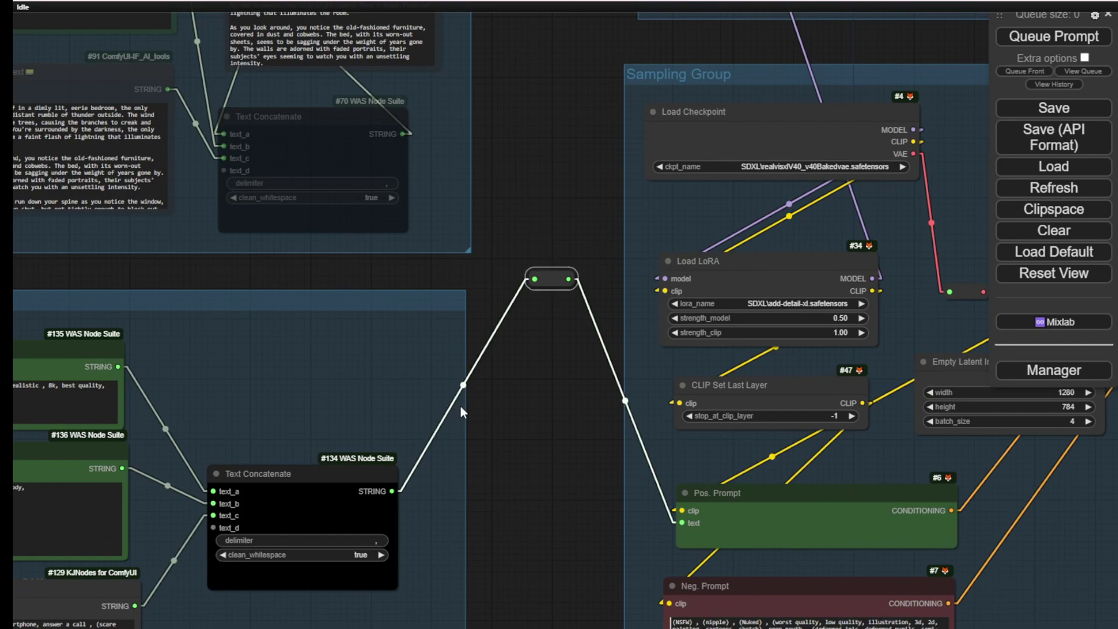
pyautogui.moveTo(353, 470); pyautogui.dragTo(376, 348)
pyautogui.moveTo(496, 355); pyautogui.dragTo(877, 182)
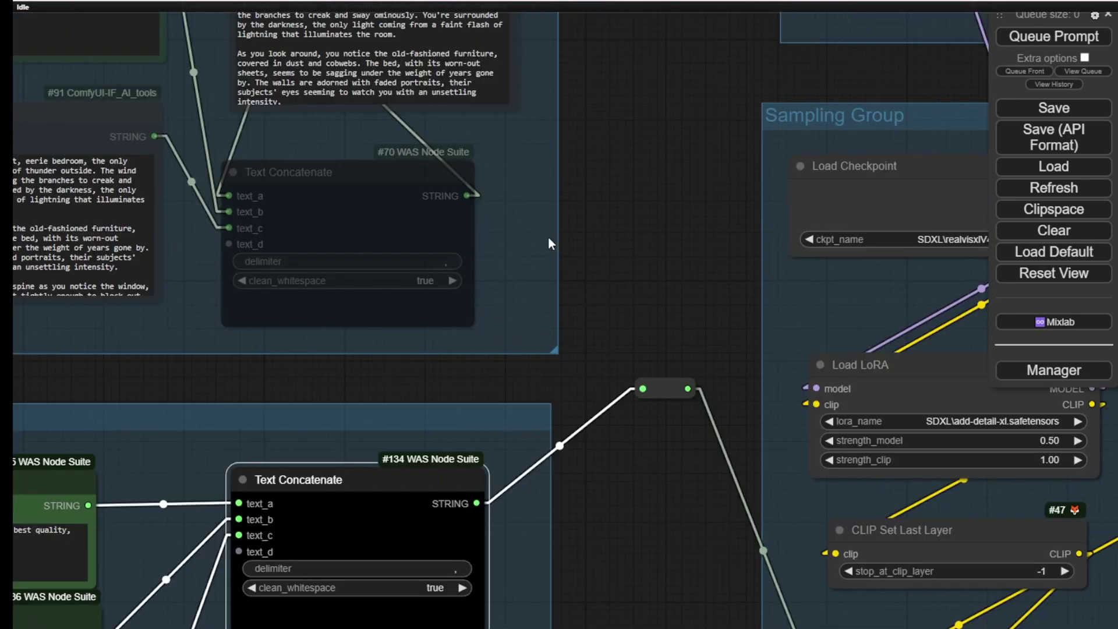
pyautogui.scroll(-2, 547, 236)
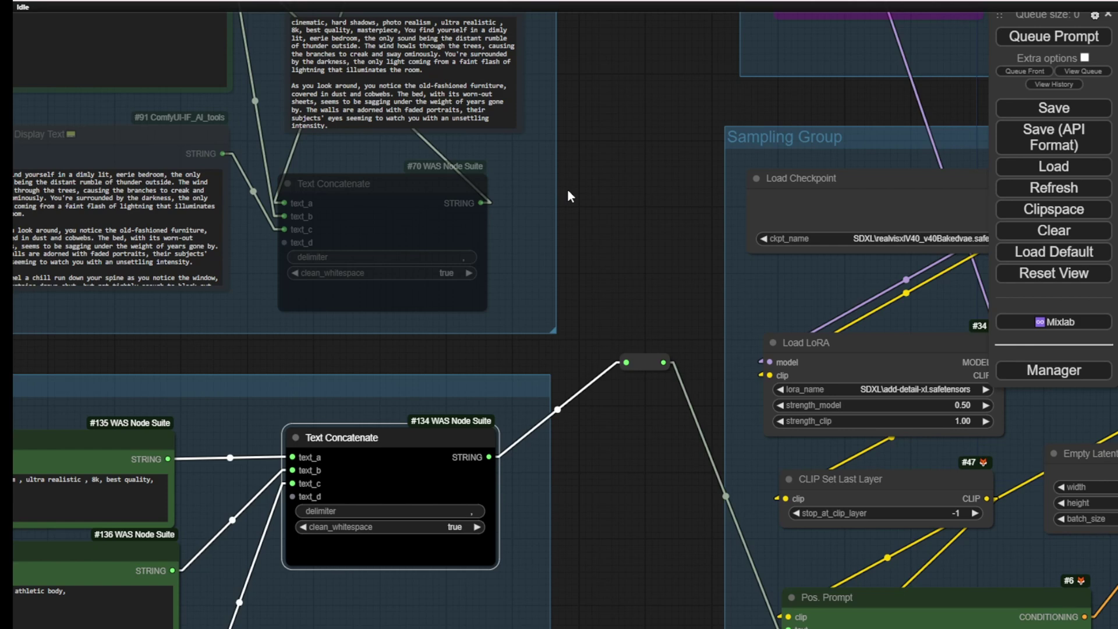
pyautogui.moveTo(482, 201); pyautogui.dragTo(627, 362)
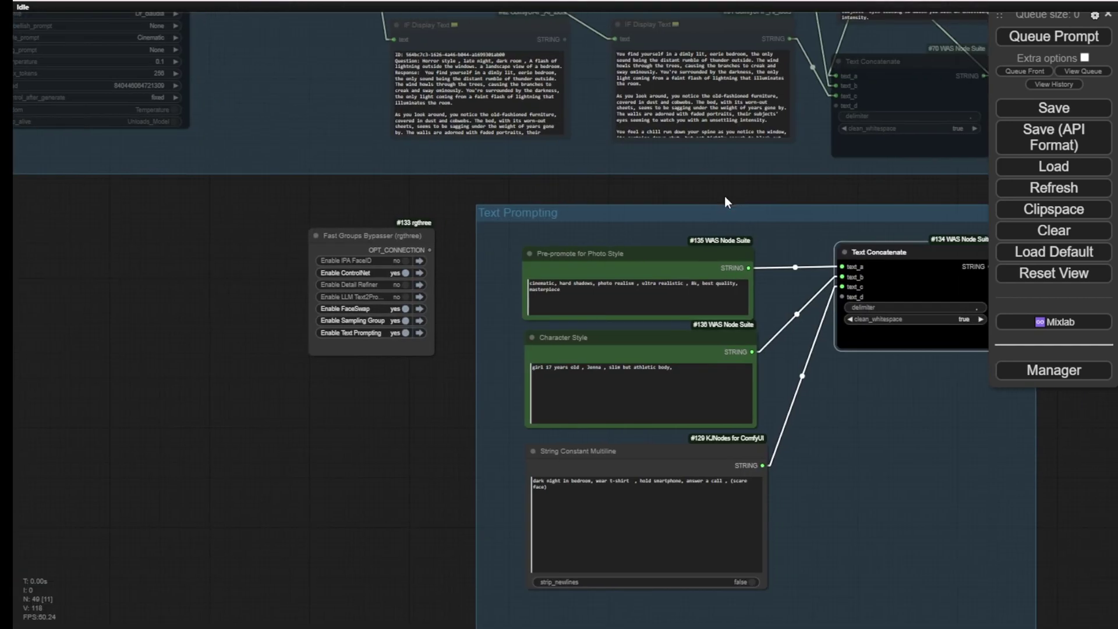
# Step: In the Fast Groups Bypasser, set Enable LLM Text2Prompt to yes and Enable Text Prompting to no
pyautogui.scroll(3, 357, 240)
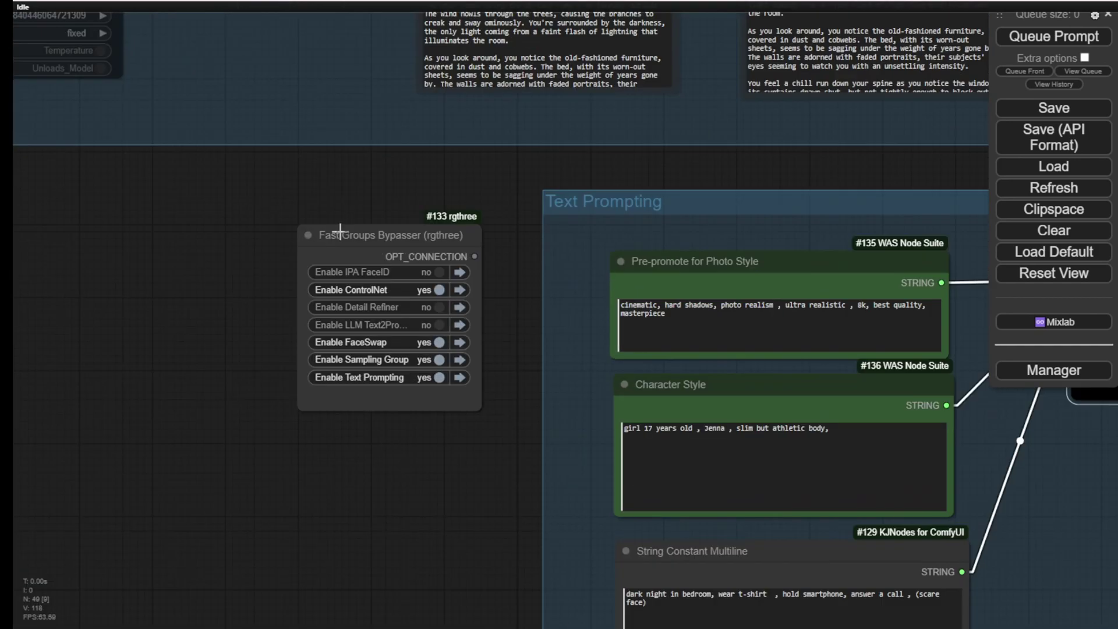
pyautogui.click(357, 236)
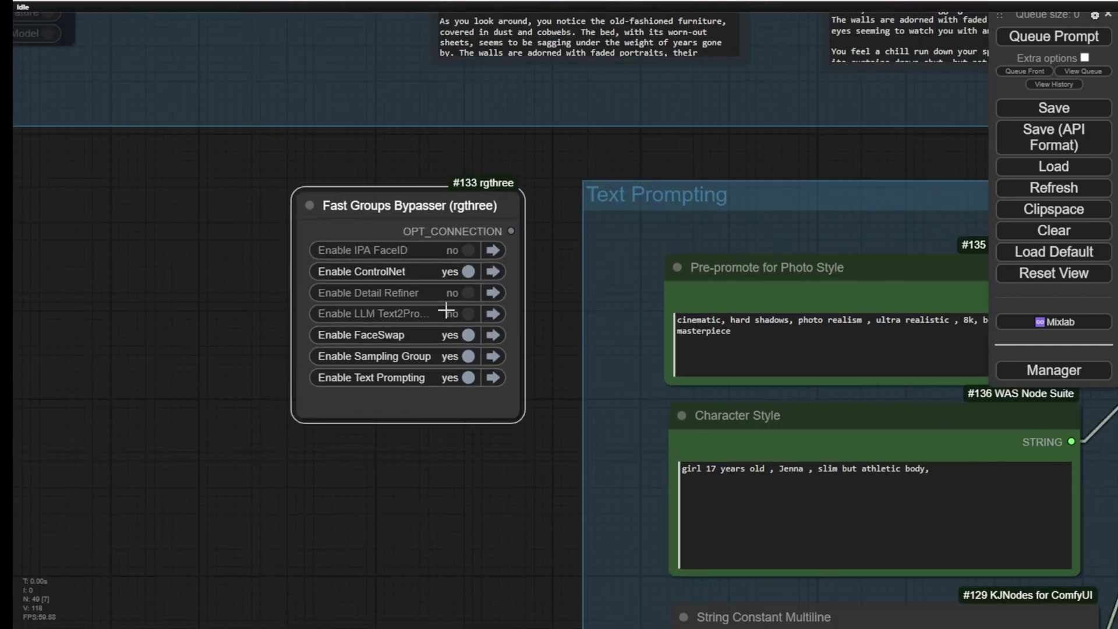
pyautogui.click(469, 315)
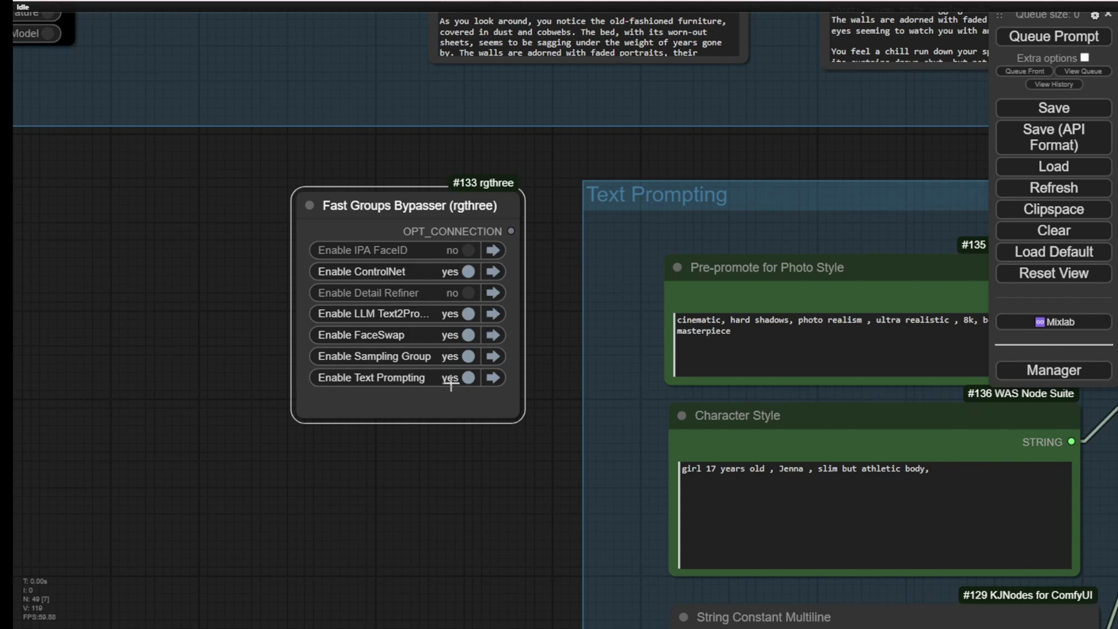
pyautogui.click(469, 377)
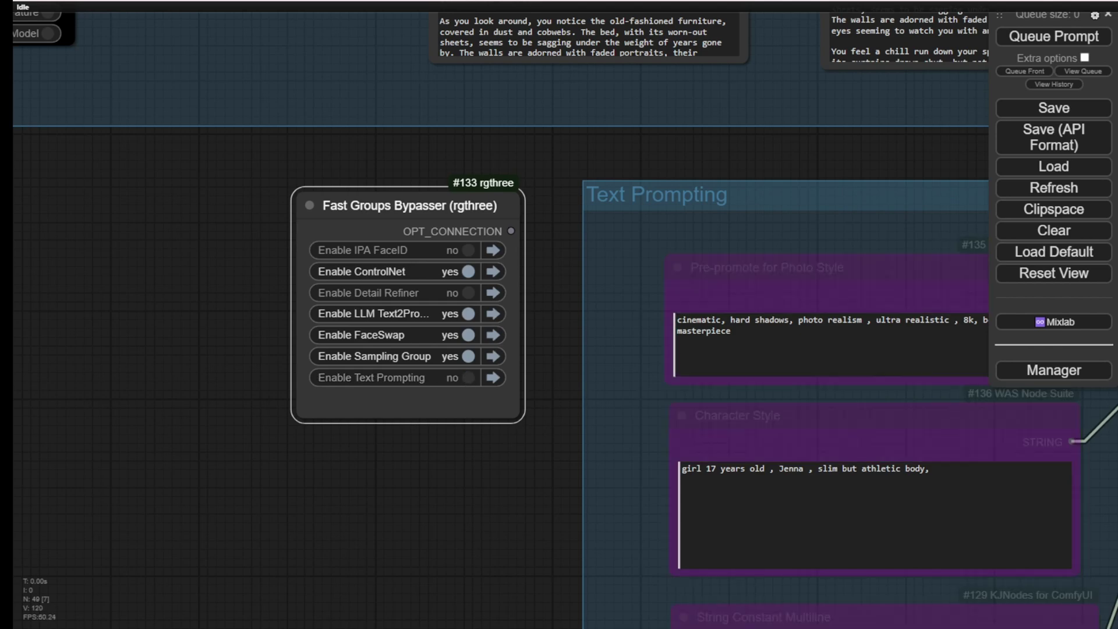
pyautogui.click(429, 511)
# Step: Pan across the LLM Text2Prompt, IPA FaceID, ControlNet and sampling groups
pyautogui.scroll(-7, 617, 489)
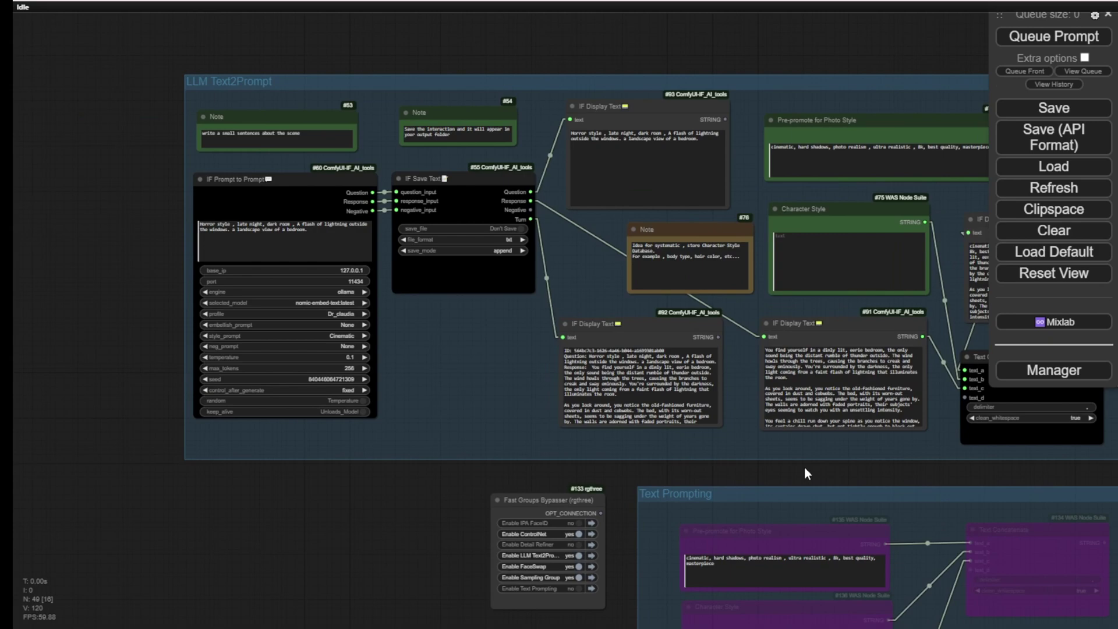
pyautogui.moveTo(803, 469); pyautogui.dragTo(303, 401)
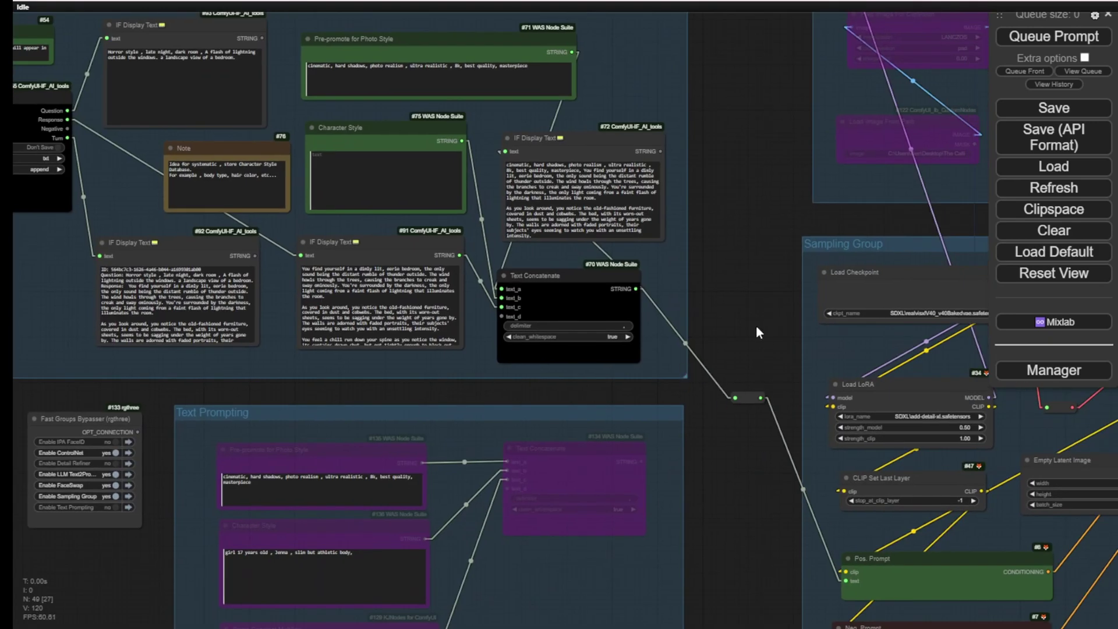
pyautogui.moveTo(749, 326); pyautogui.dragTo(188, 397)
pyautogui.scroll(-3, 189, 396)
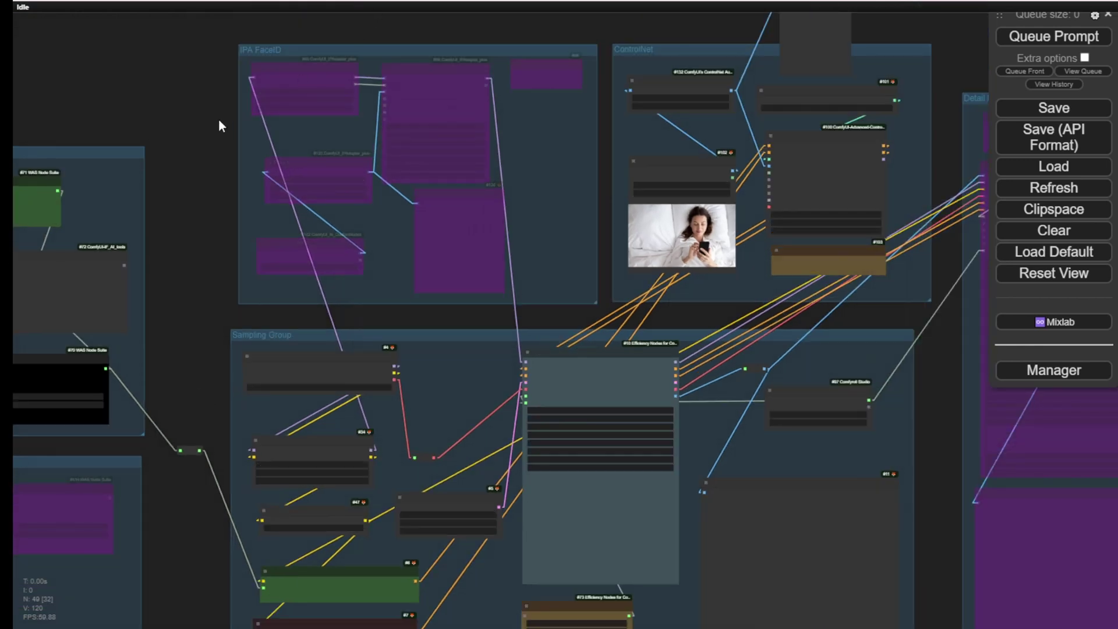
pyautogui.moveTo(211, 133); pyautogui.dragTo(247, 89)
pyautogui.scroll(3, 410, 212)
pyautogui.moveTo(410, 212); pyautogui.dragTo(421, 491)
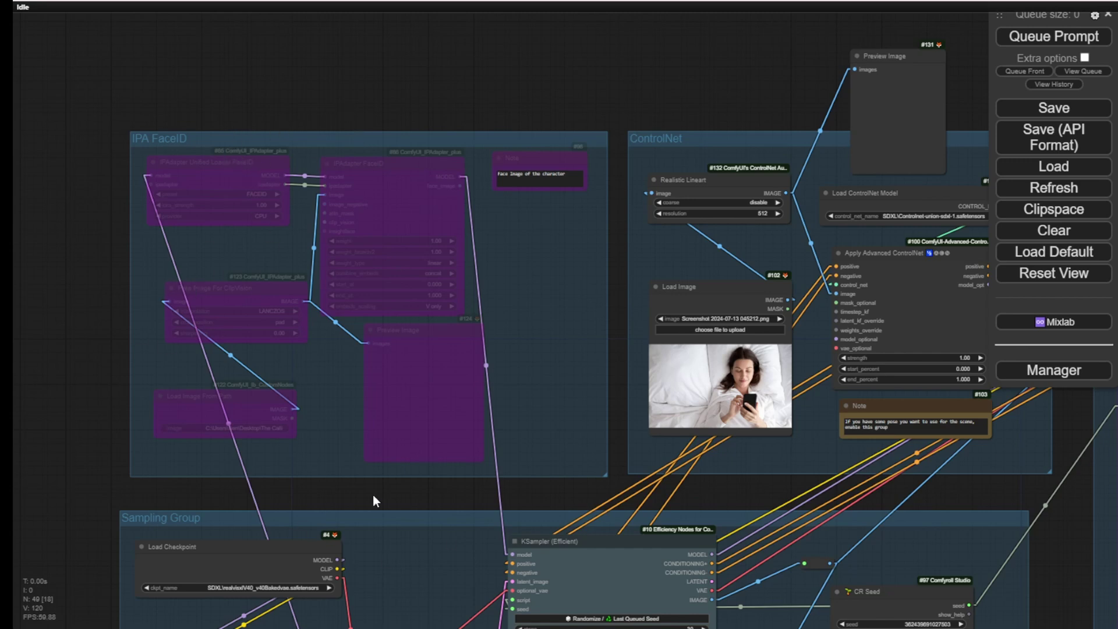
pyautogui.moveTo(554, 483); pyautogui.dragTo(383, 432)
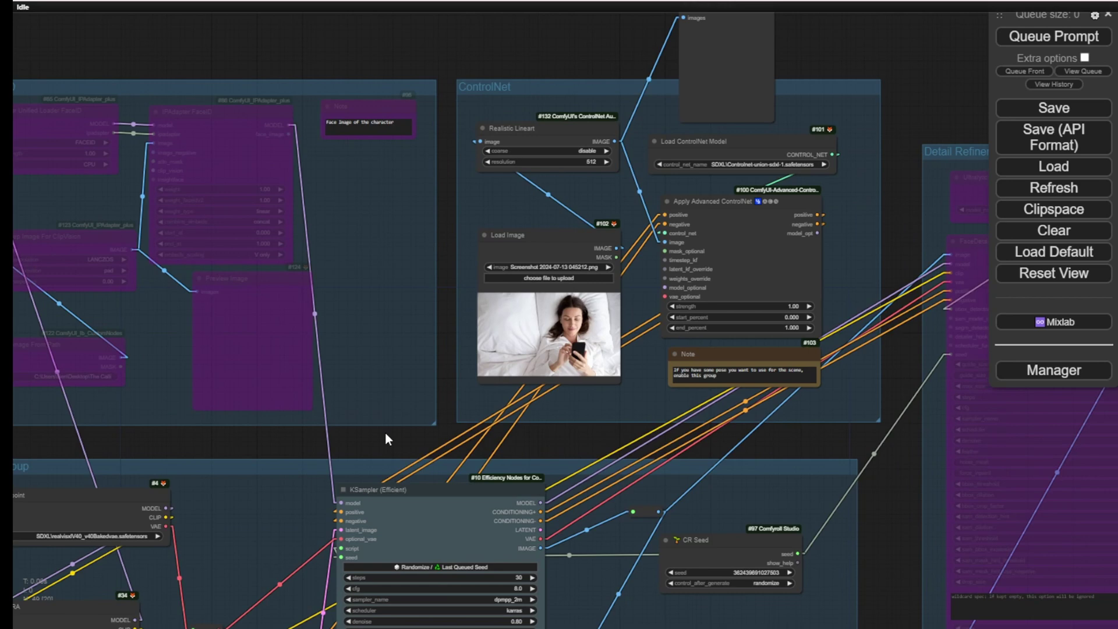
pyautogui.scroll(6, 943, 224)
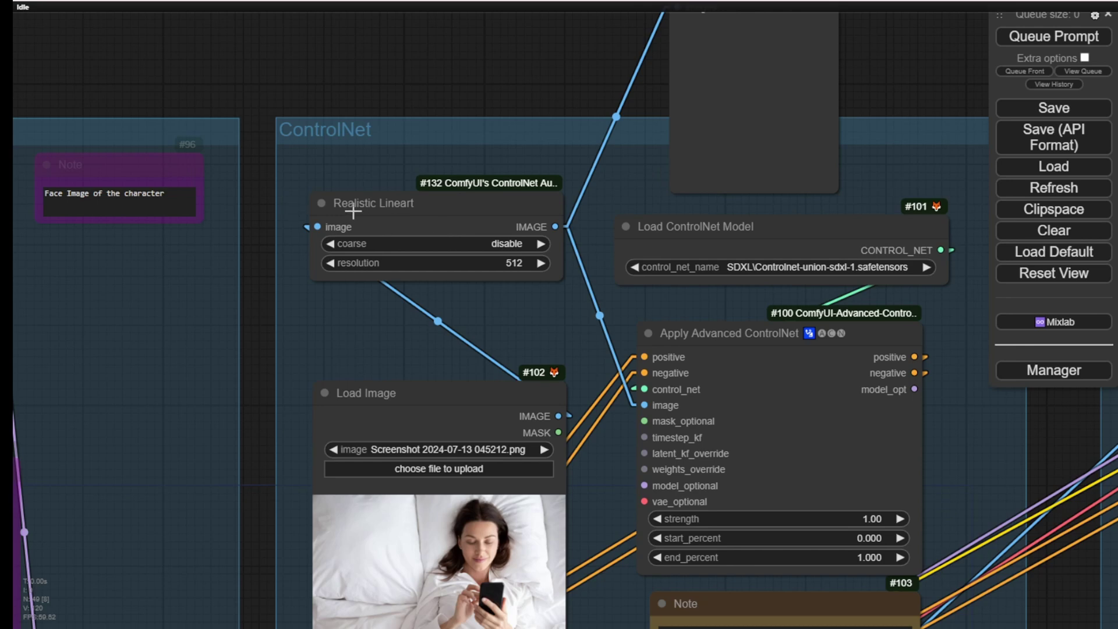
pyautogui.moveTo(358, 208)
pyautogui.mouseDown()
pyautogui.moveTo(366, 200)
pyautogui.moveTo(348, 201)
pyautogui.mouseUp()
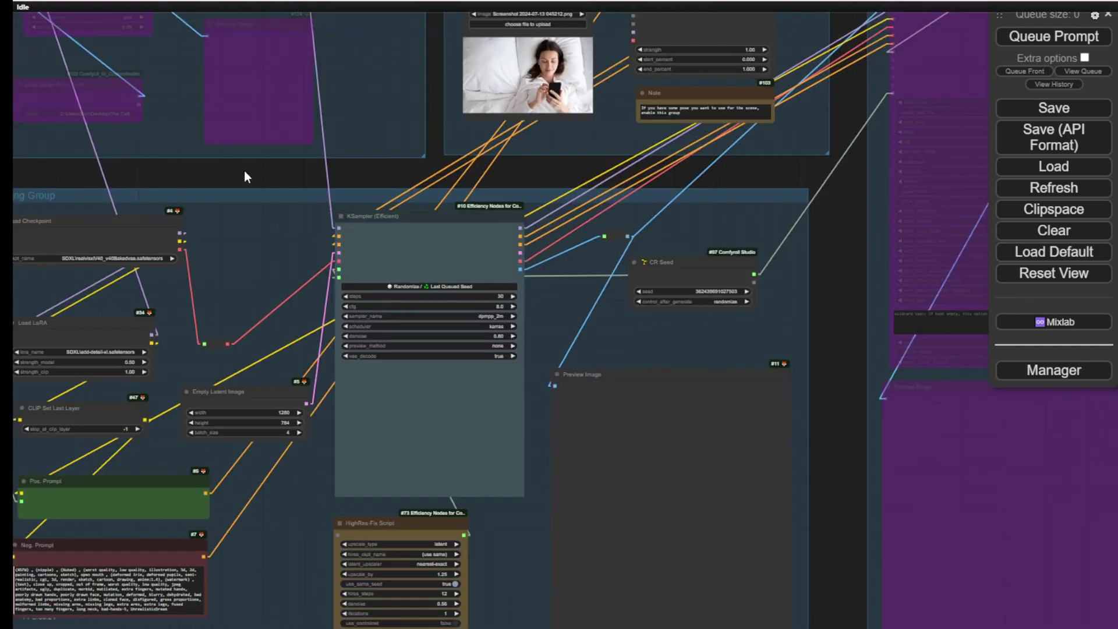
pyautogui.moveTo(243, 170); pyautogui.dragTo(303, 69)
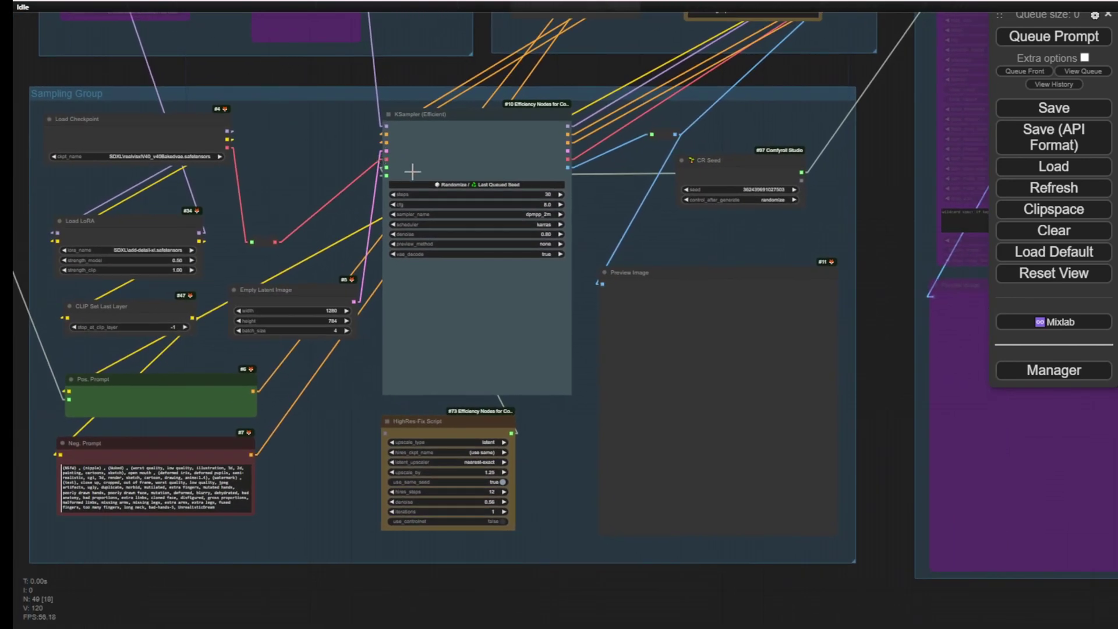
# Step: Bring KSampler, CR Seed and Preview Image into view, nudging the HighRes-Fix Script node
pyautogui.scroll(2, 414, 170)
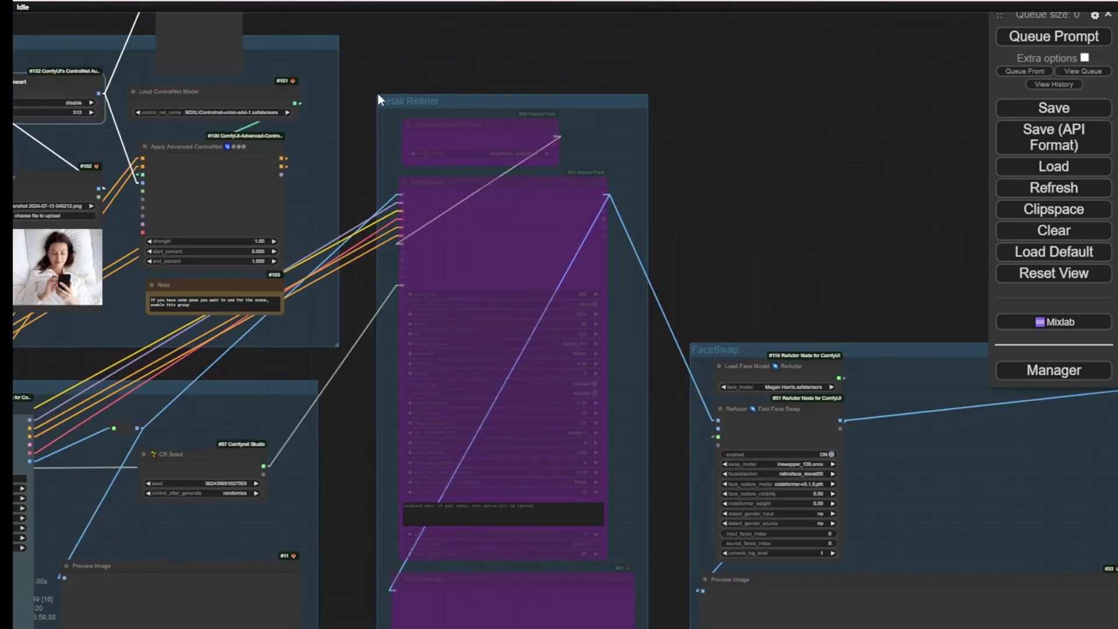
pyautogui.scroll(4, 466, 186)
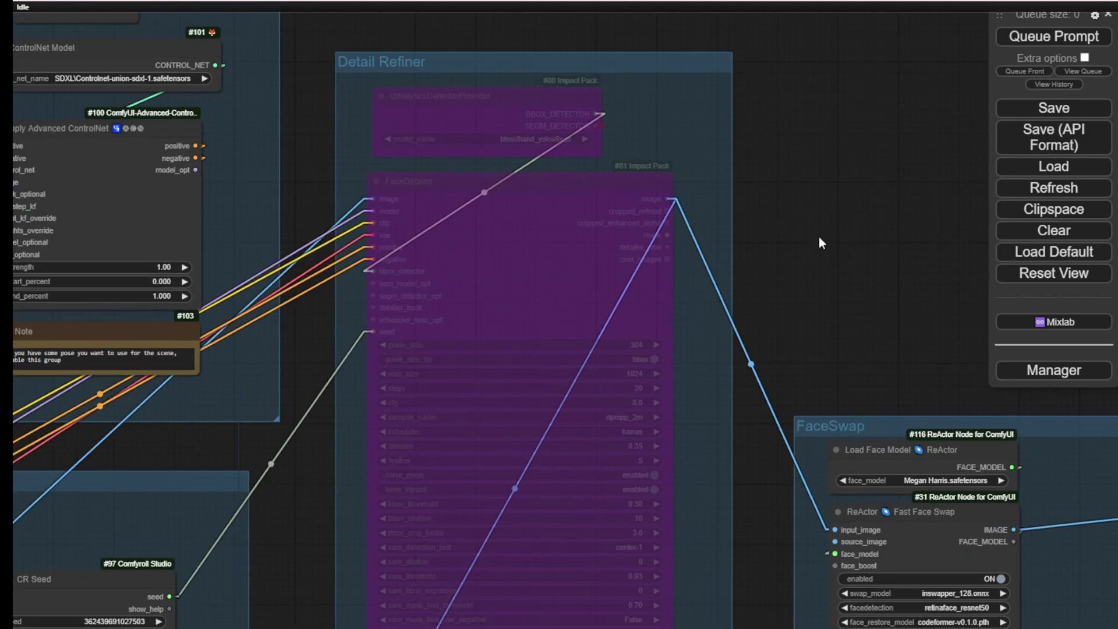
pyautogui.scroll(-2, 290, 491)
pyautogui.moveTo(289, 491); pyautogui.dragTo(767, 82)
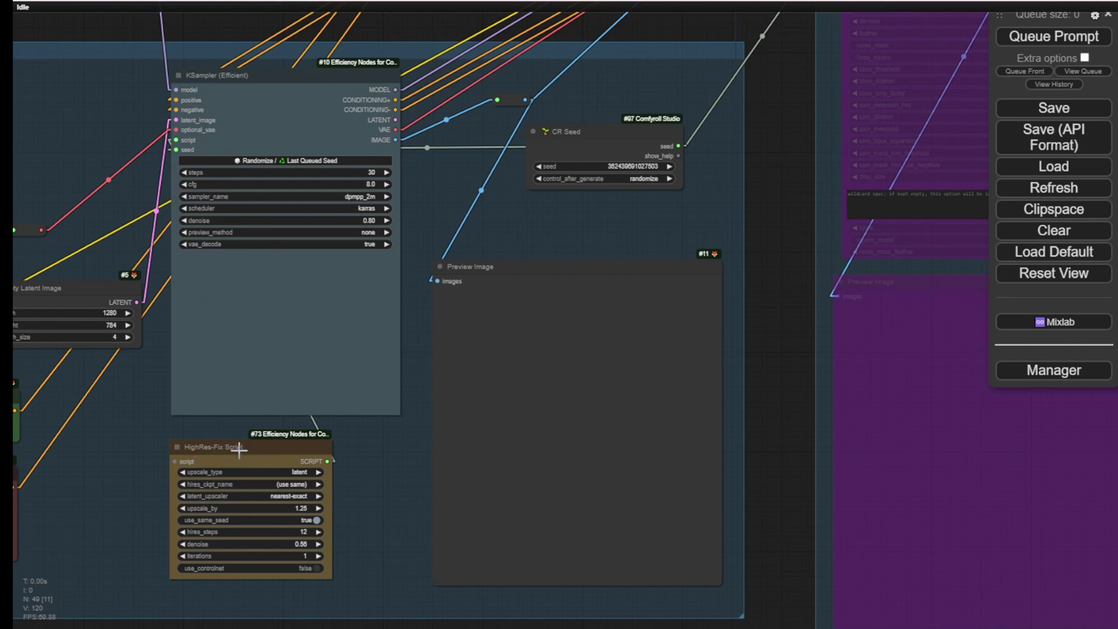
pyautogui.moveTo(232, 452); pyautogui.dragTo(240, 450)
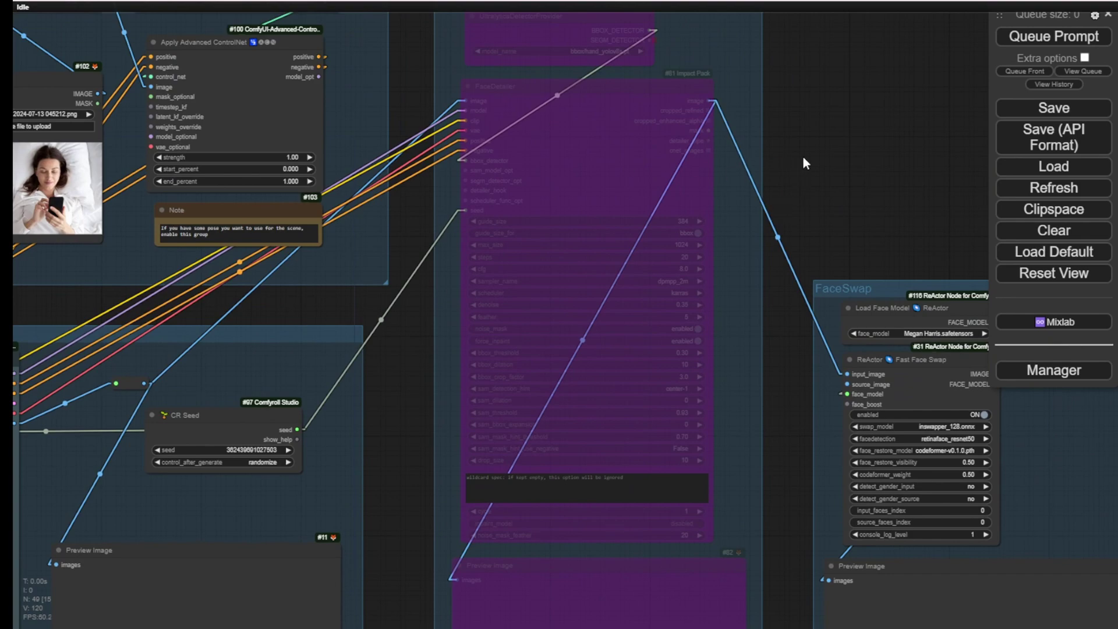
# Step: Review the Detail Refiner's UltralyticsDetectorProvider model_name list and close it unchanged
pyautogui.moveTo(802, 156); pyautogui.dragTo(783, 229)
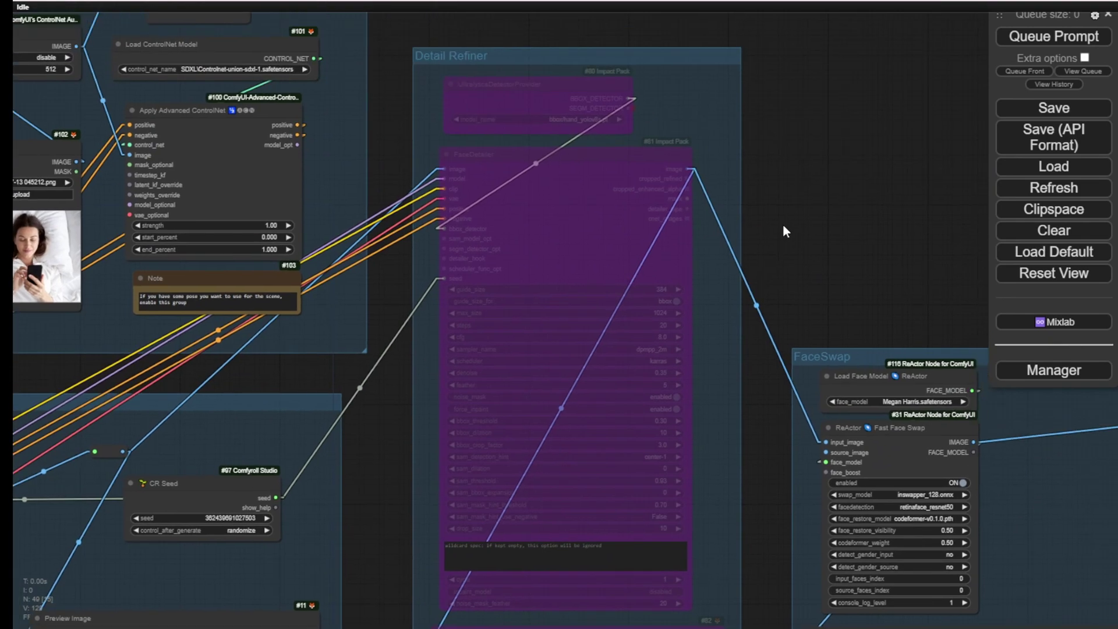
pyautogui.scroll(4, 585, 195)
pyautogui.scroll(4, 575, 185)
pyautogui.click(524, 154)
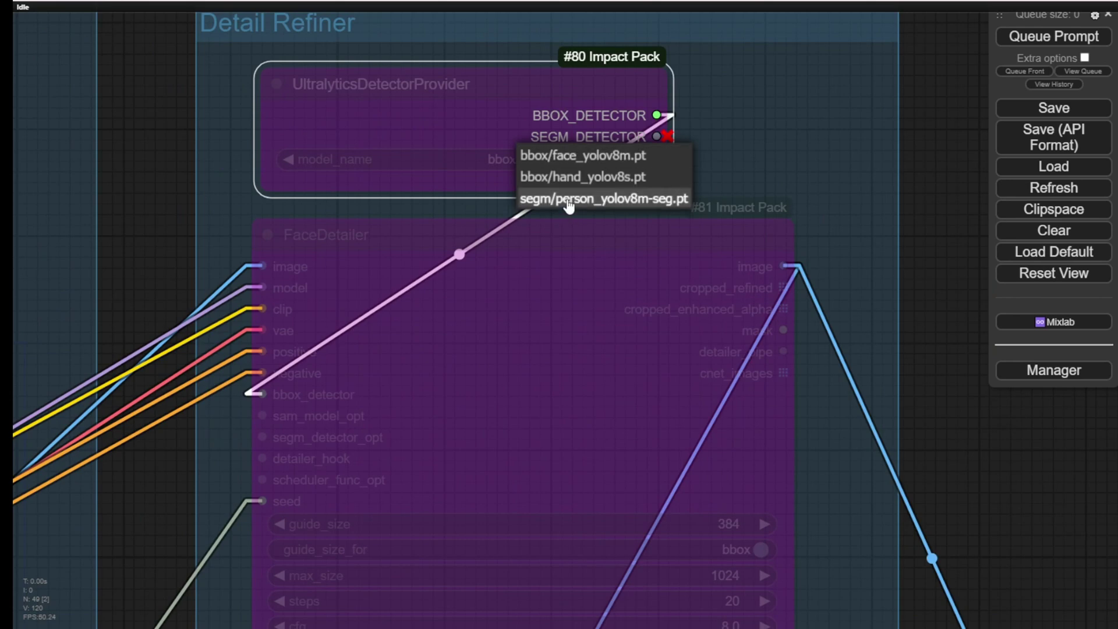
pyautogui.click(648, 193)
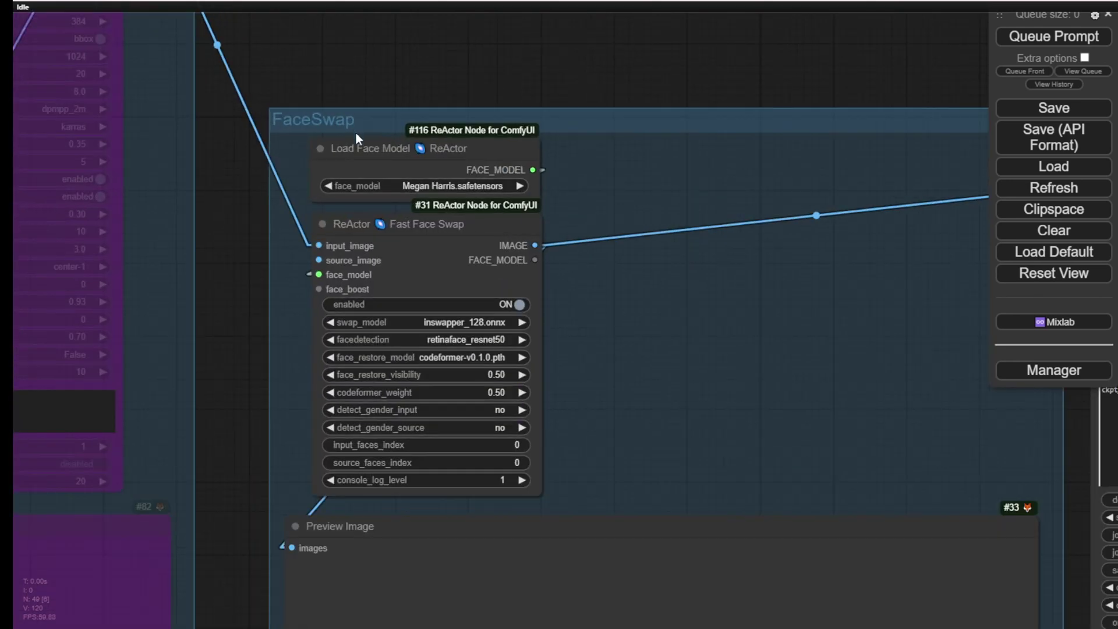
pyautogui.scroll(3, 355, 133)
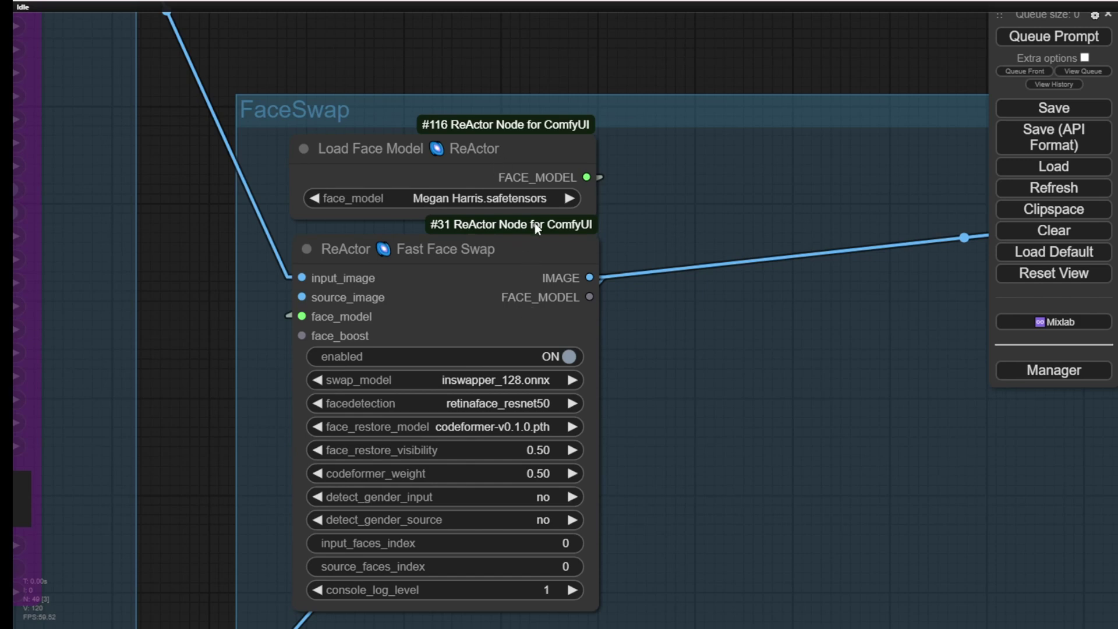
# Step: Move Fast Face Swap right and Load Face Model down, check the face_model list, then show Save Image Extended
pyautogui.moveTo(533, 252); pyautogui.dragTo(907, 237)
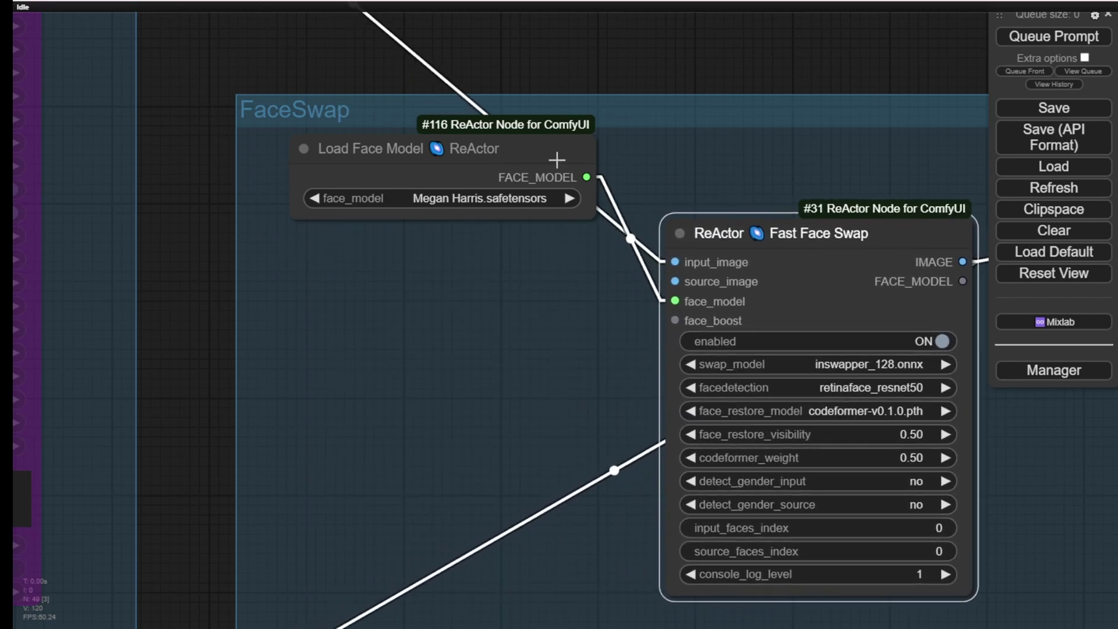
pyautogui.moveTo(507, 149); pyautogui.dragTo(488, 237)
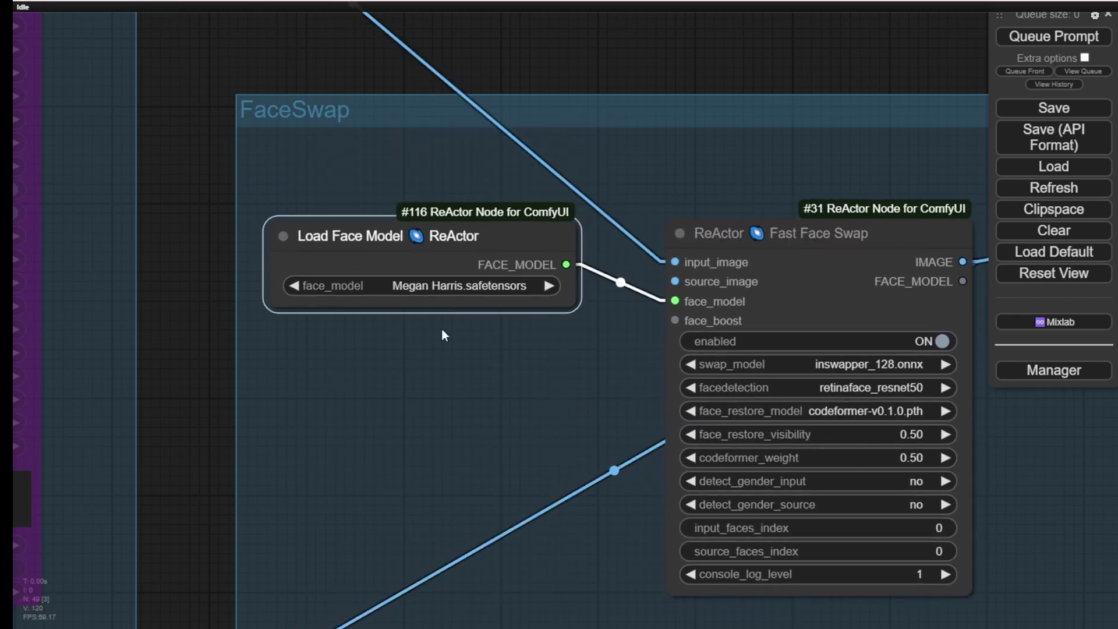
pyautogui.click(476, 285)
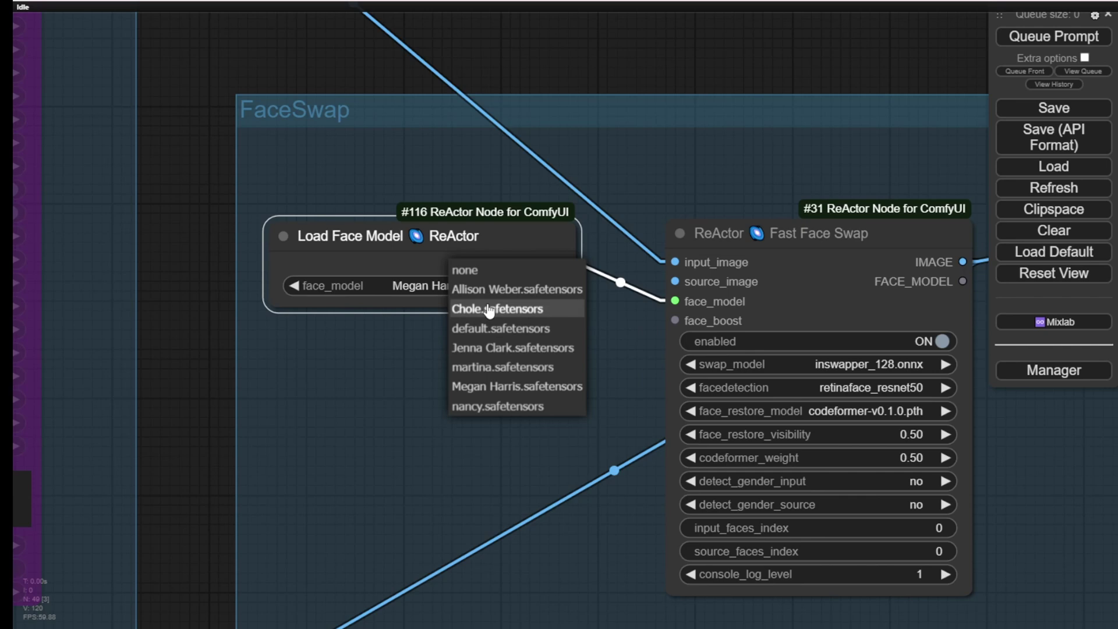
pyautogui.scroll(-2, 385, 362)
pyautogui.moveTo(386, 362); pyautogui.dragTo(496, 197)
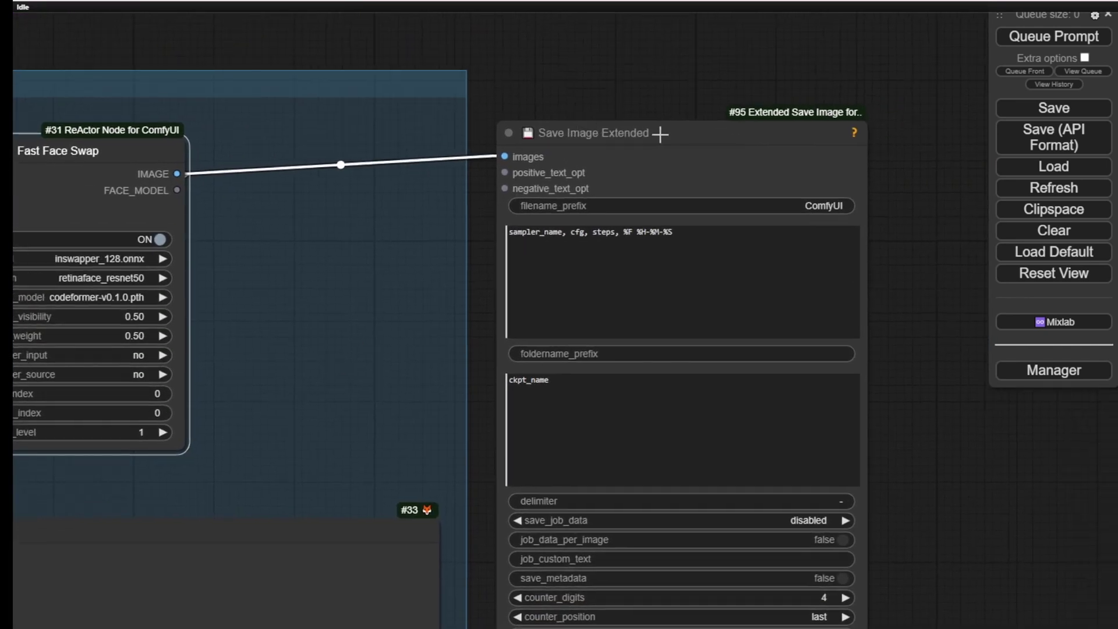
# Step: Inspect the Save Image Extended prefixes and select the ckpt_name entry in the folder prefix
pyautogui.scroll(-5, 881, 276)
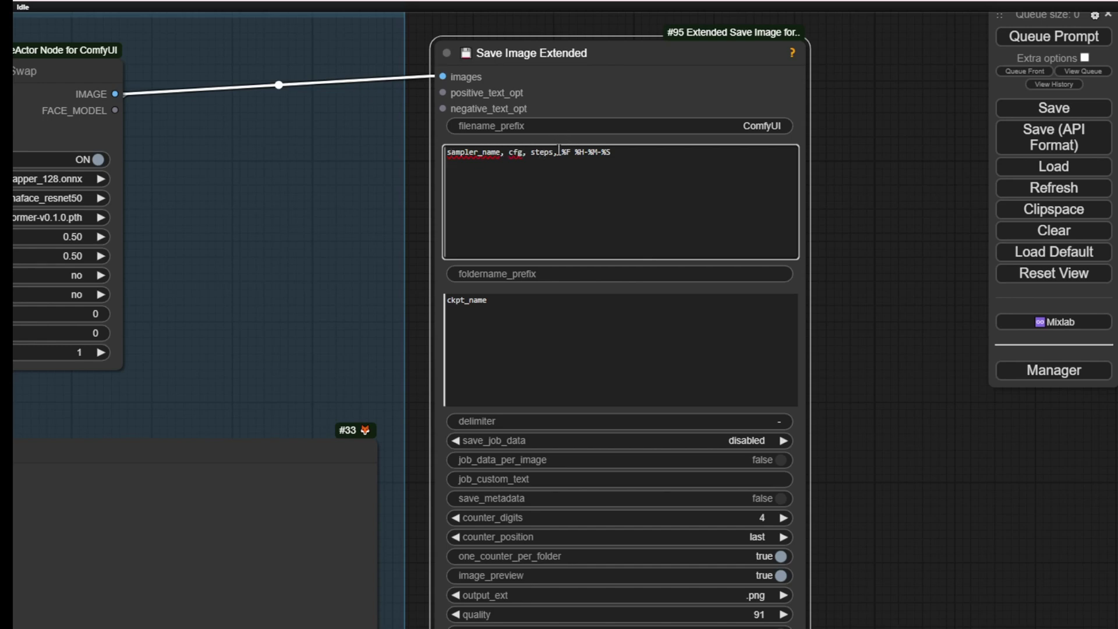
pyautogui.doubleClick(518, 313)
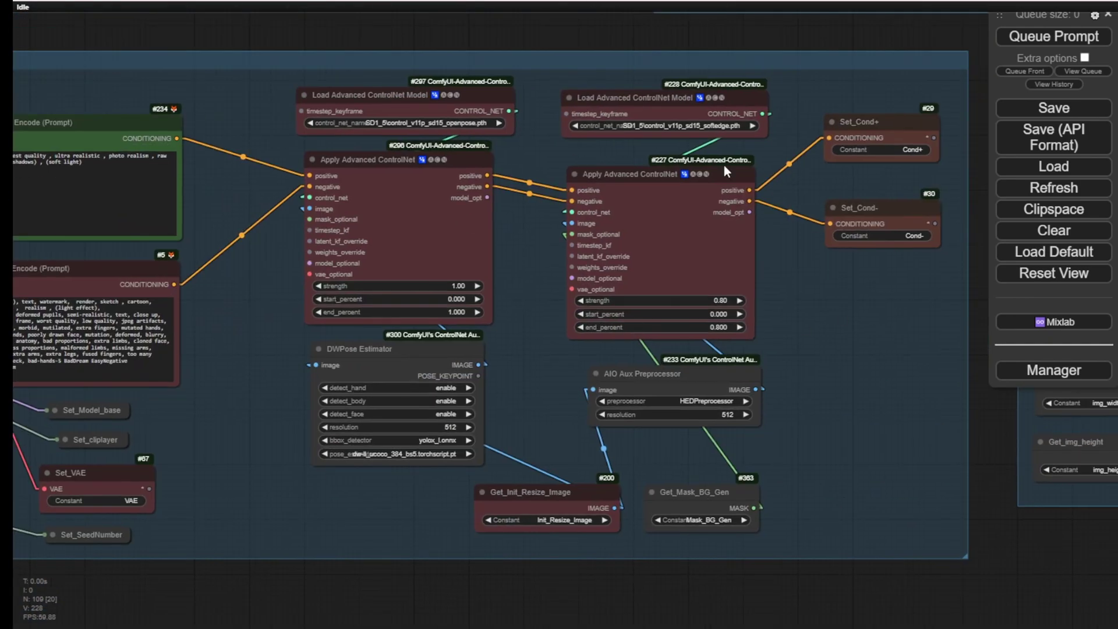
# Step: Pan past Model Data Prepare to Sampling 1, then widen File Explorer's Name column
pyautogui.scroll(-5, 725, 165)
pyautogui.scroll(4, 612, 444)
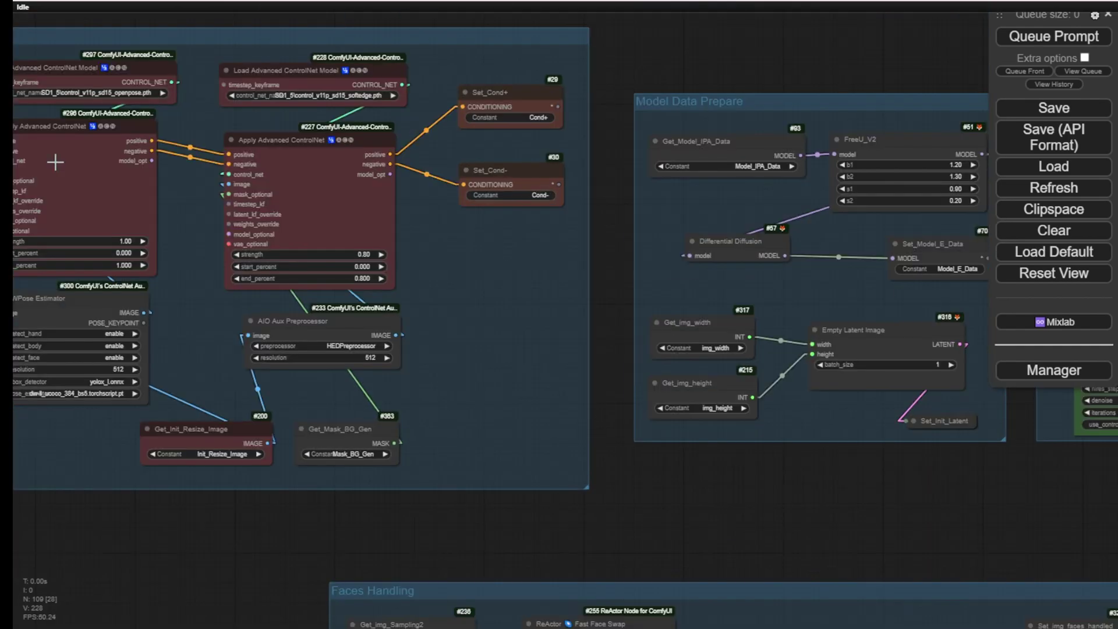
pyautogui.moveTo(615, 154); pyautogui.dragTo(801, 201)
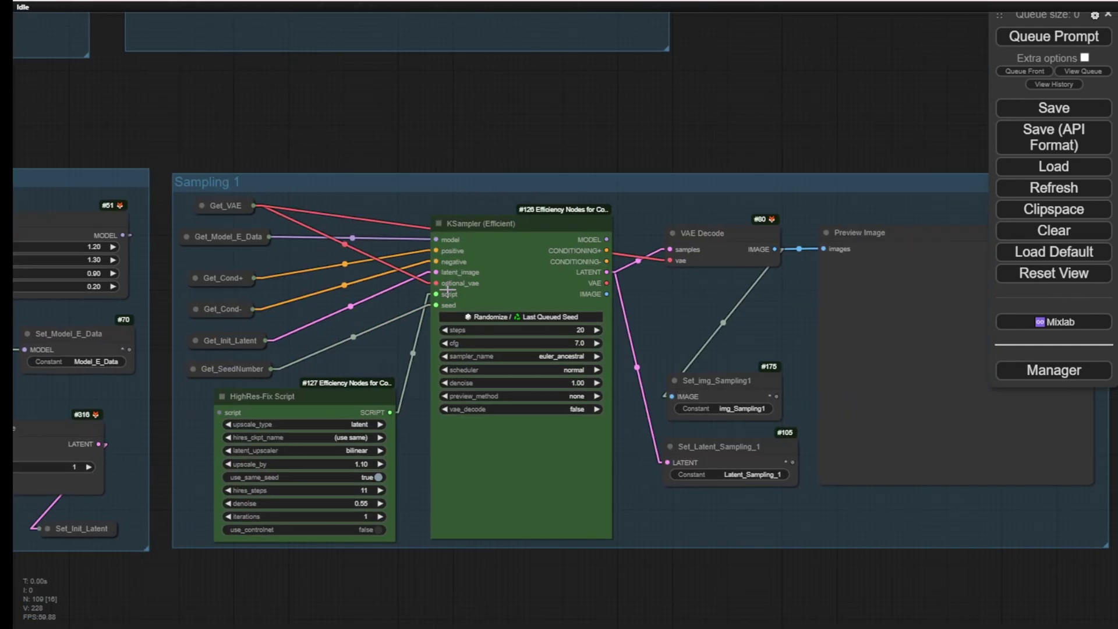
pyautogui.scroll(-5, 448, 290)
pyautogui.scroll(4, 298, 129)
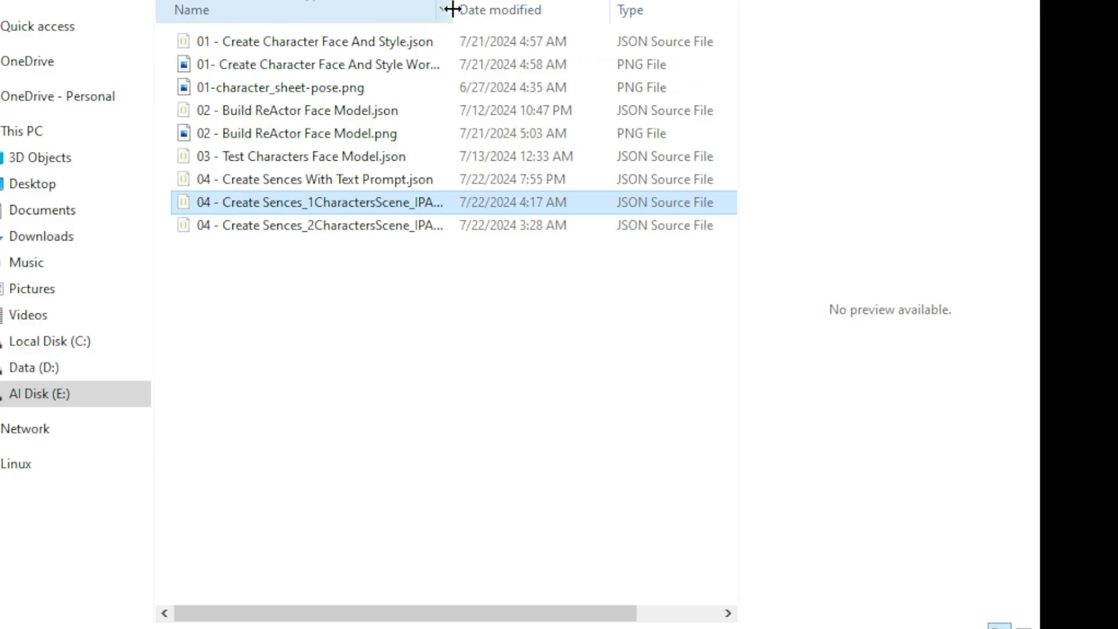
pyautogui.moveTo(449, 7); pyautogui.dragTo(517, 9)
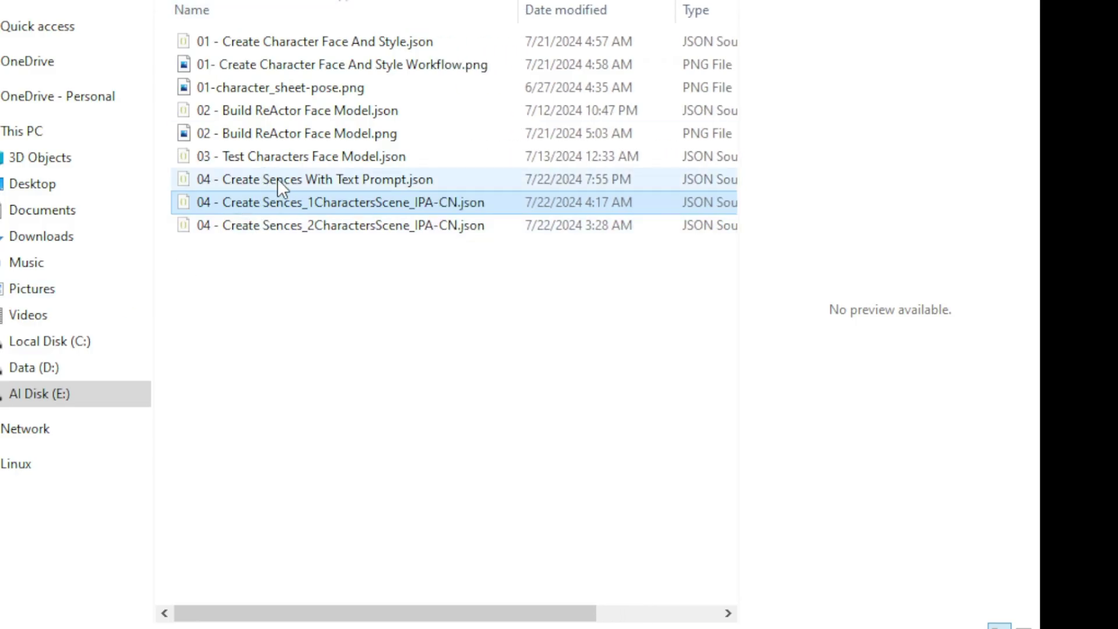
# Step: Compare the text-prompt, one-character and two-character '04 - Create Sences' workflow files
pyautogui.click(254, 184)
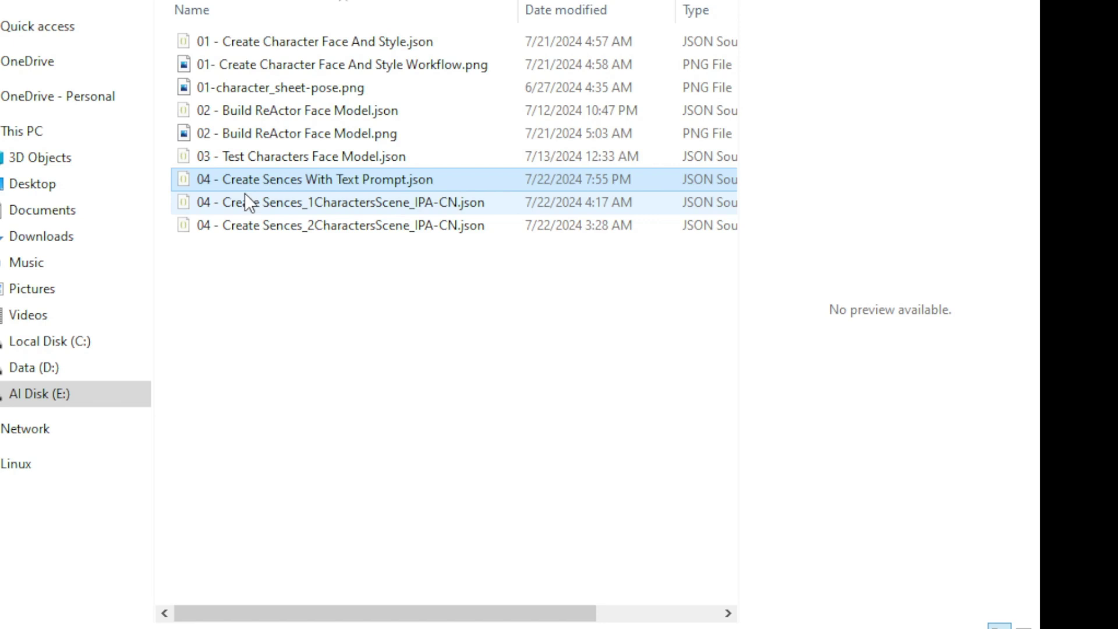
pyautogui.click(278, 204)
pyautogui.click(274, 224)
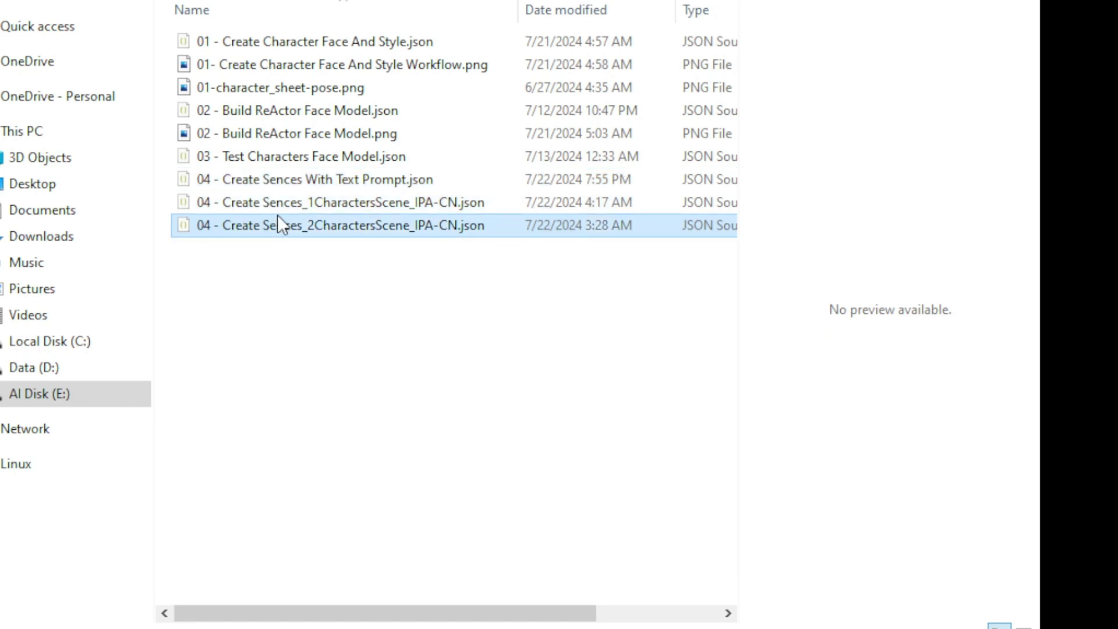
pyautogui.click(331, 204)
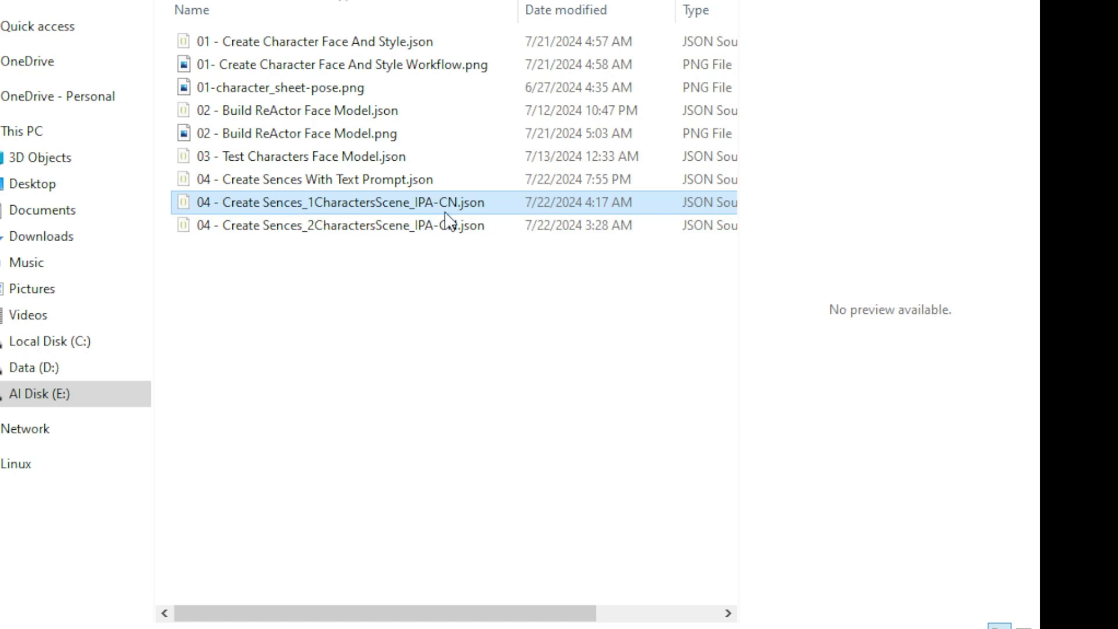
pyautogui.click(337, 231)
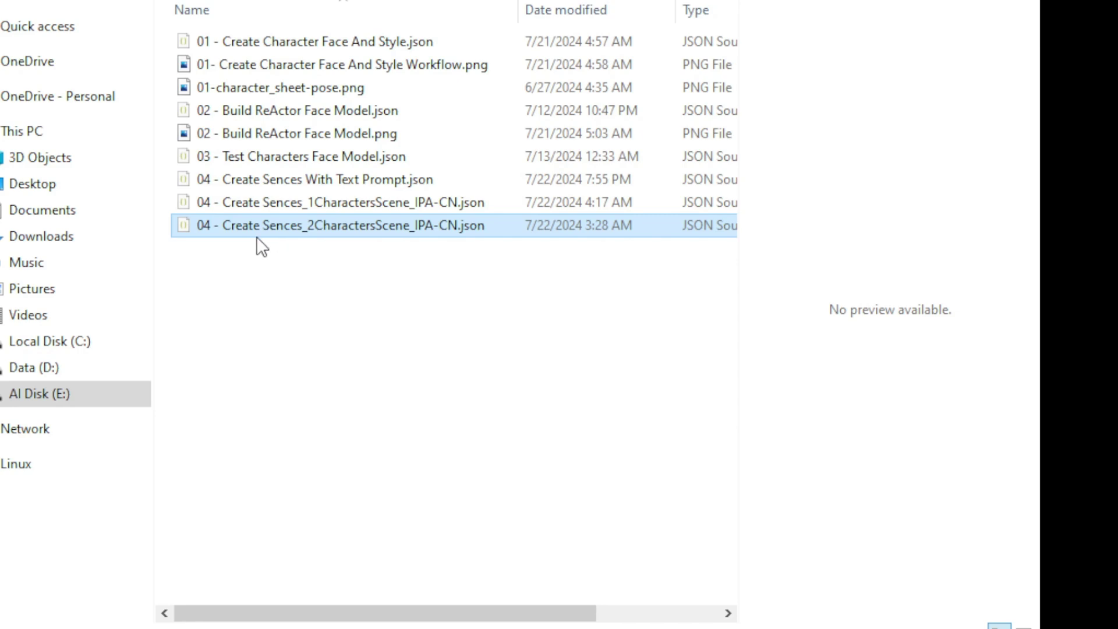
pyautogui.click(312, 198)
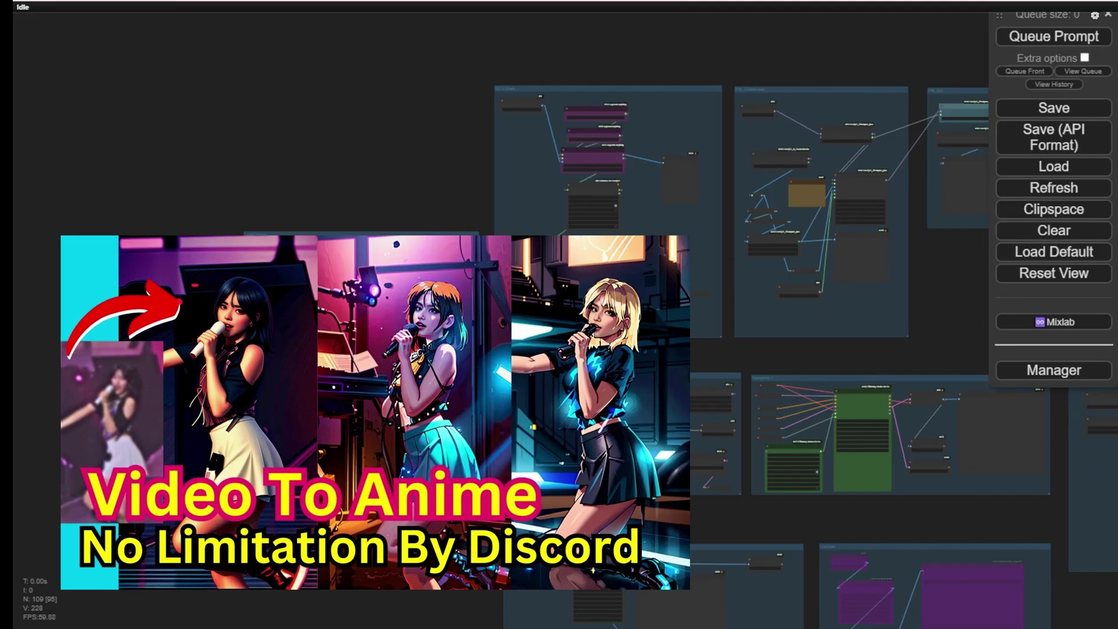
pyautogui.scroll(-3, 558, 314)
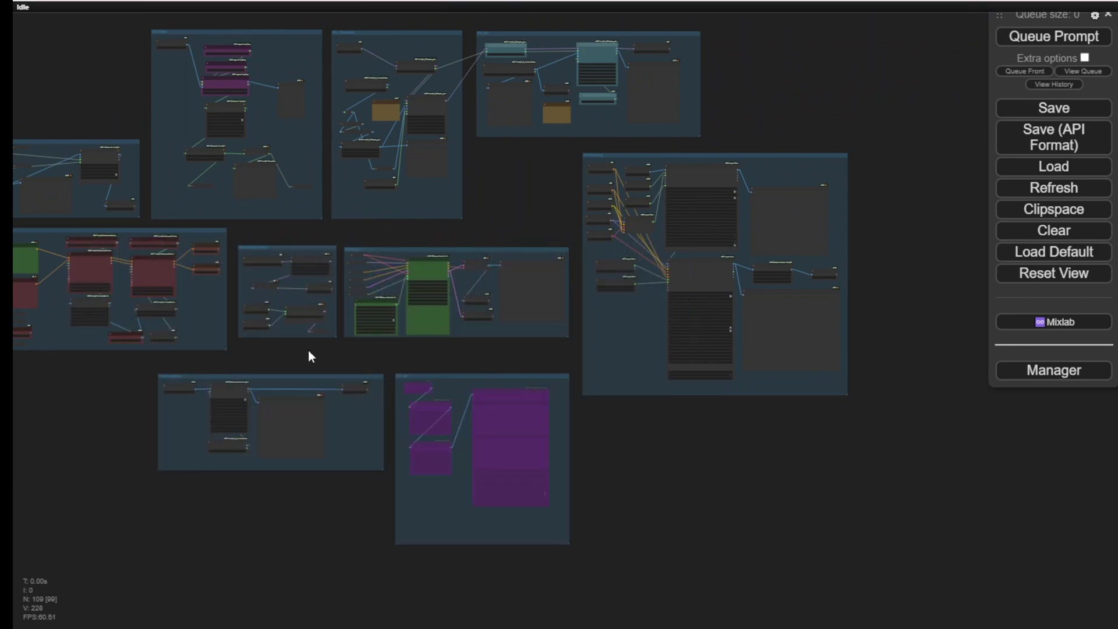
# Step: Zoom out and pan the ComfyUI canvas across the whole scene workflow's groups
pyautogui.scroll(-1, 301, 368)
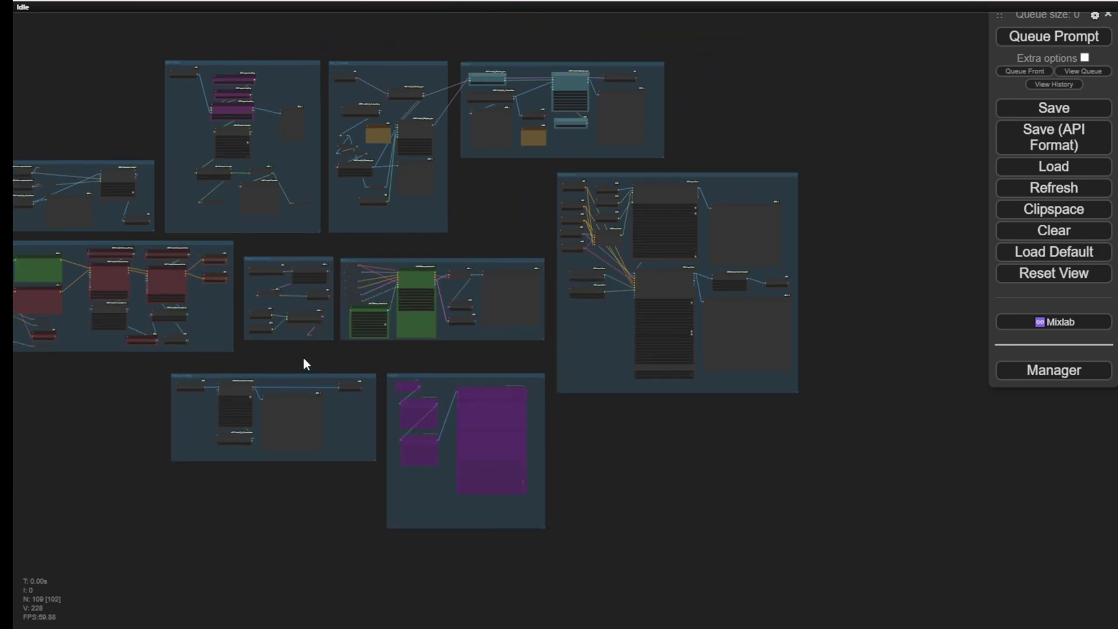
pyautogui.scroll(-2, 302, 356)
pyautogui.moveTo(308, 357); pyautogui.dragTo(447, 464)
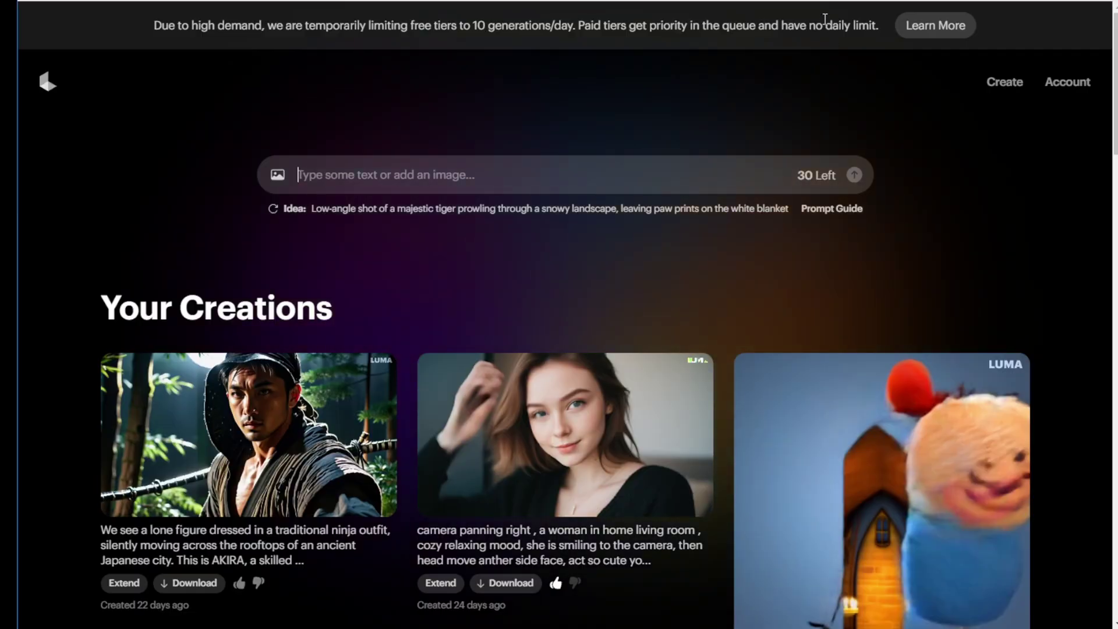
# Step: Scroll down through the earlier Luma Dream Machine video creations and back up
pyautogui.scroll(-10, 839, 319)
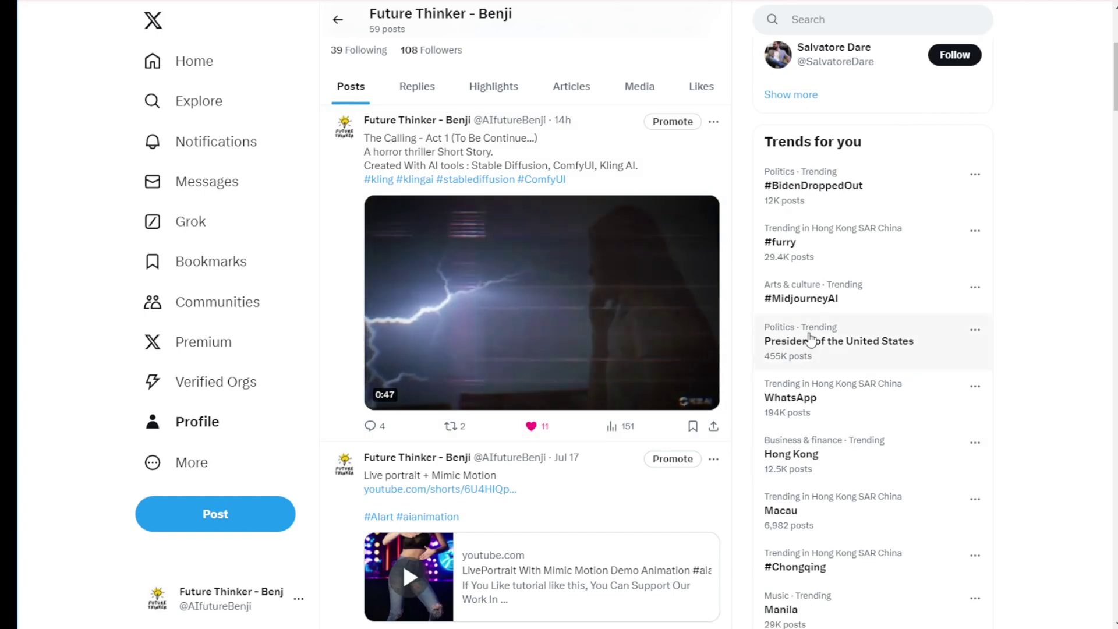
pyautogui.scroll(1, 778, 325)
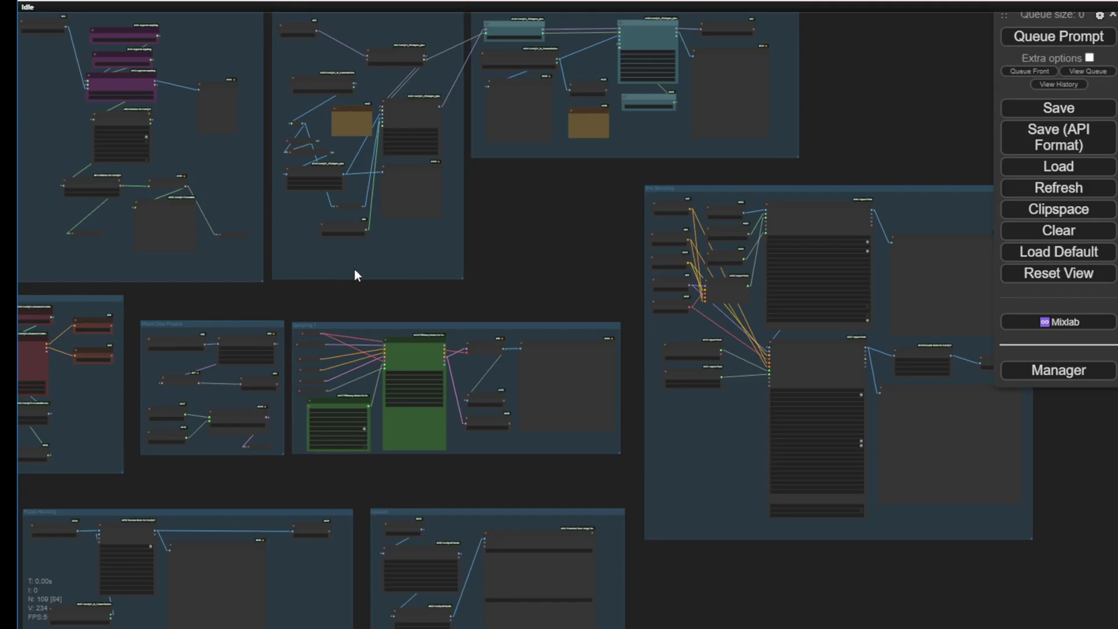
# Step: Pan the ComfyUI canvas so the Load Image group comes into view
pyautogui.moveTo(357, 275); pyautogui.dragTo(716, 329)
# Step: Zoom in on the Load Image group resizing the 1024×768 reference to 512×512
pyautogui.scroll(3, 295, 219)
pyautogui.scroll(4, 285, 259)
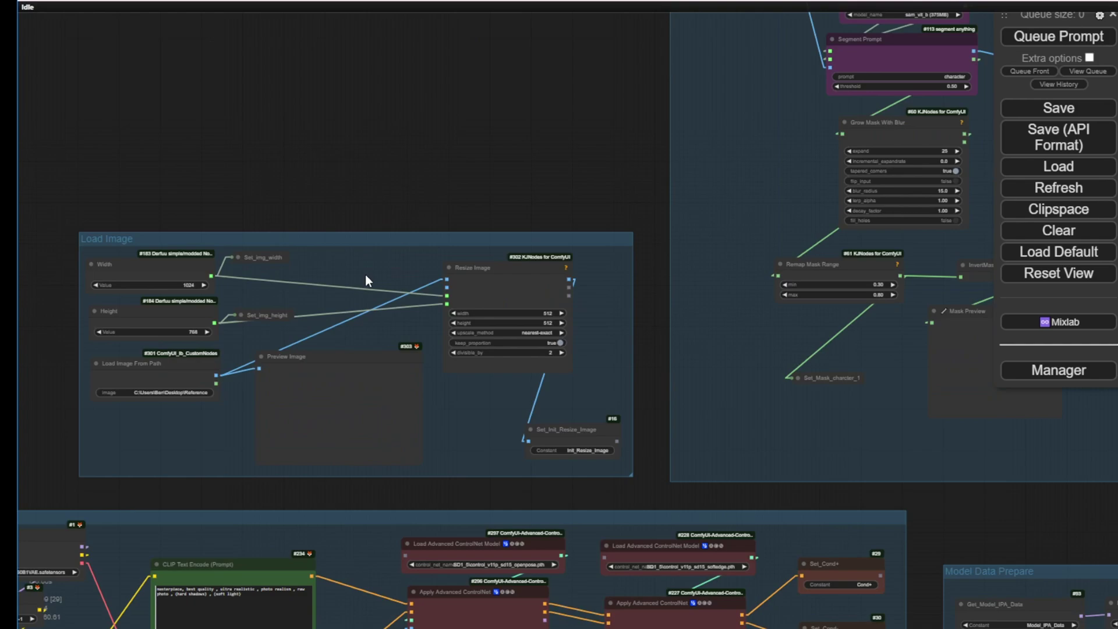